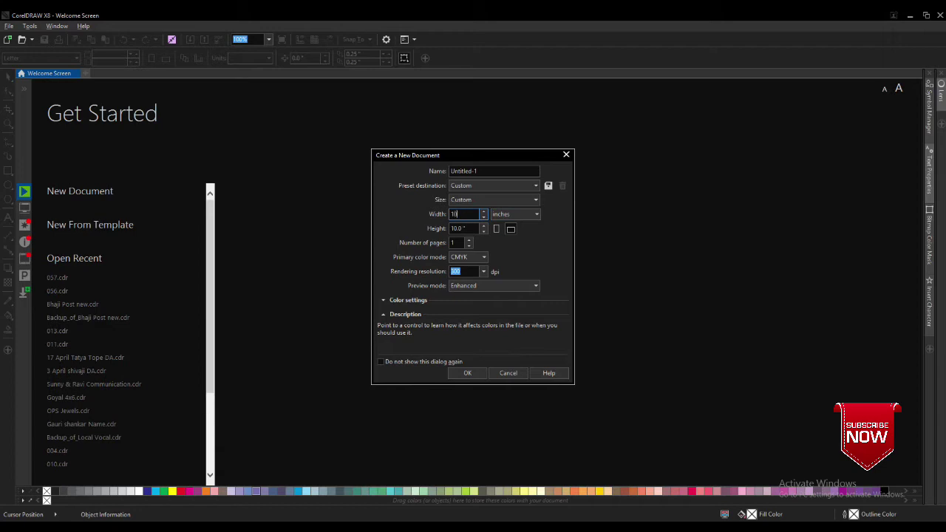
Enter a height of 5 inches and confirm the 10 × 5 inch landscape page.
type("5")
key("Return")
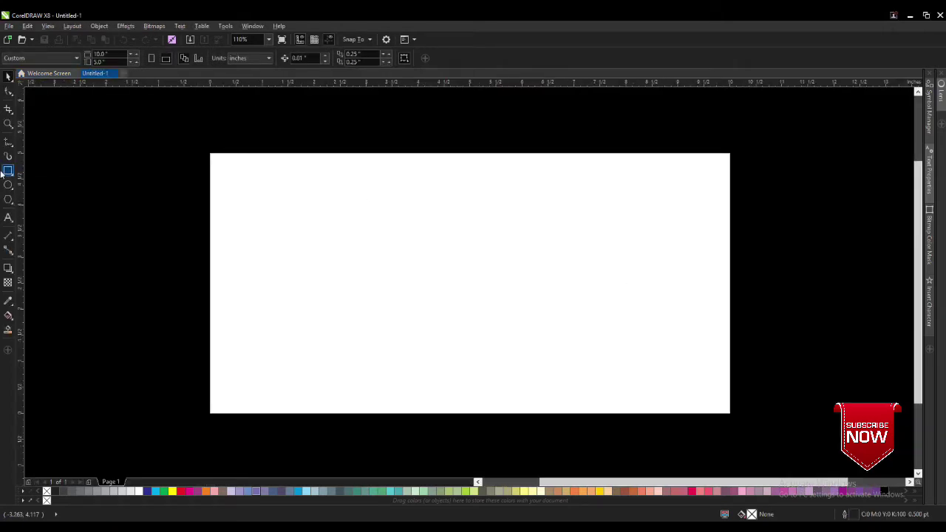
Add a rectangle the size of the page and fit the whole page in view.
double_click(10, 171)
key("shift+F2")
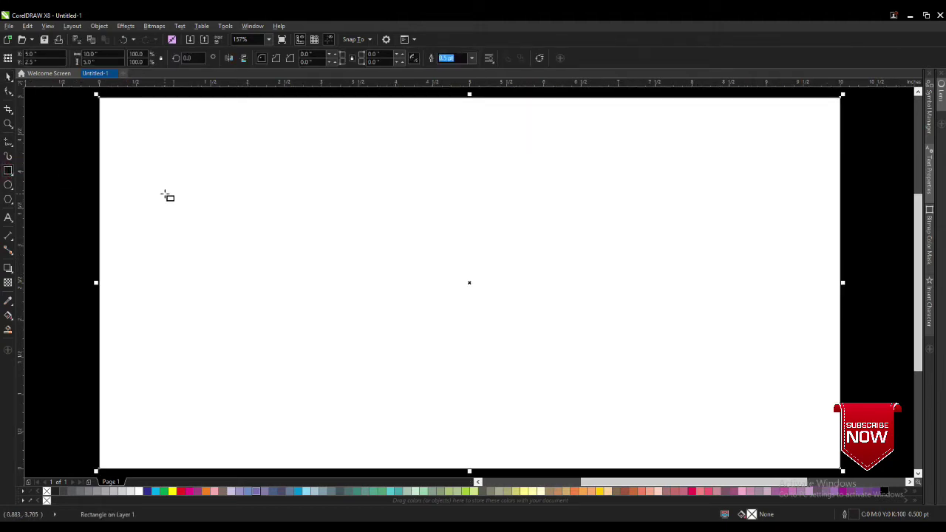
left_click(91, 203)
Start a text object on the page and set its font to Arvind Himalaya.
left_click(8, 217)
left_click(245, 195)
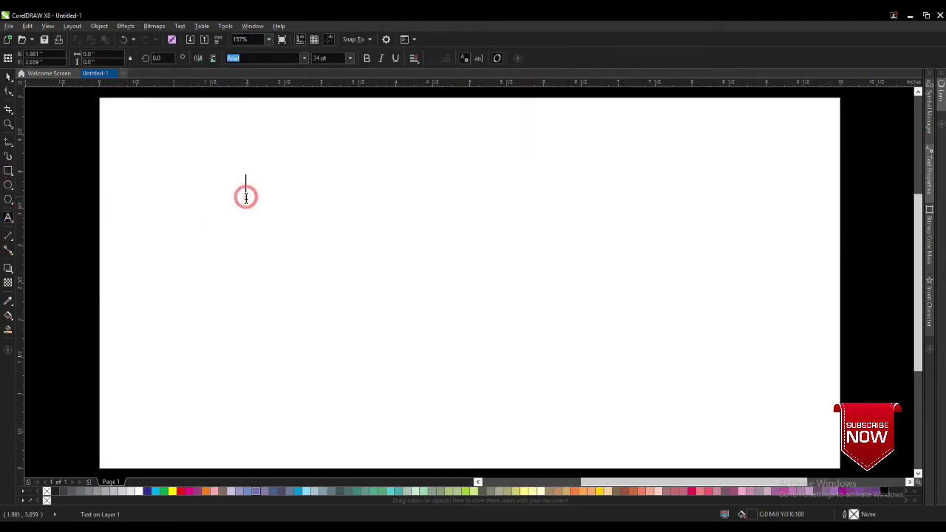
type("dgh")
key("ctrl+space")
left_click(302, 59)
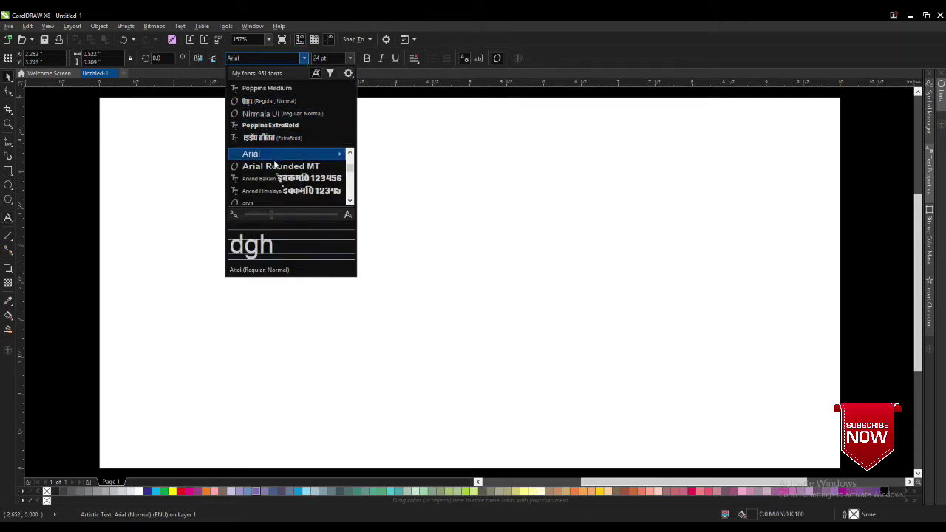
left_click(278, 193)
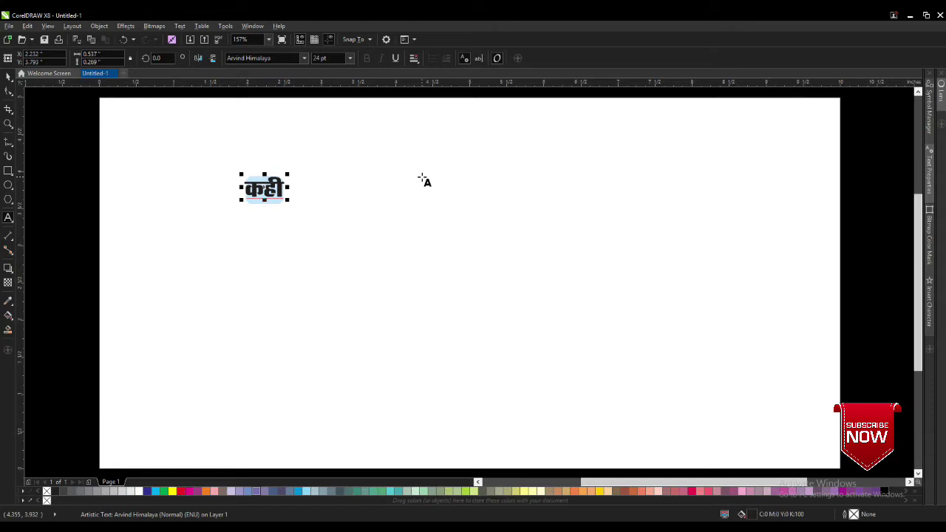
Type the headline 'दीपक ऑटो सैन्टर', fix the last letter, and size it to 72 pt.
type("nhid vk")
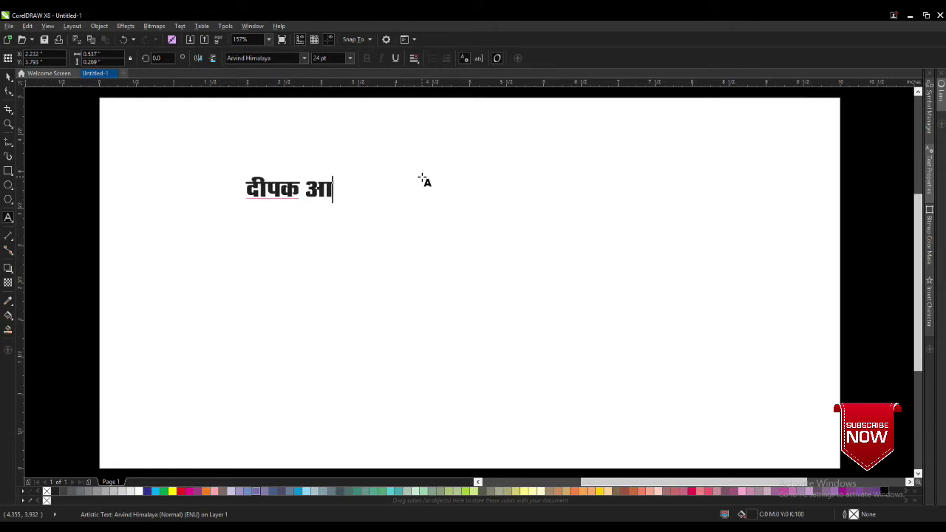
type("WVks j")
key("BackSpace")
type("lSUV")
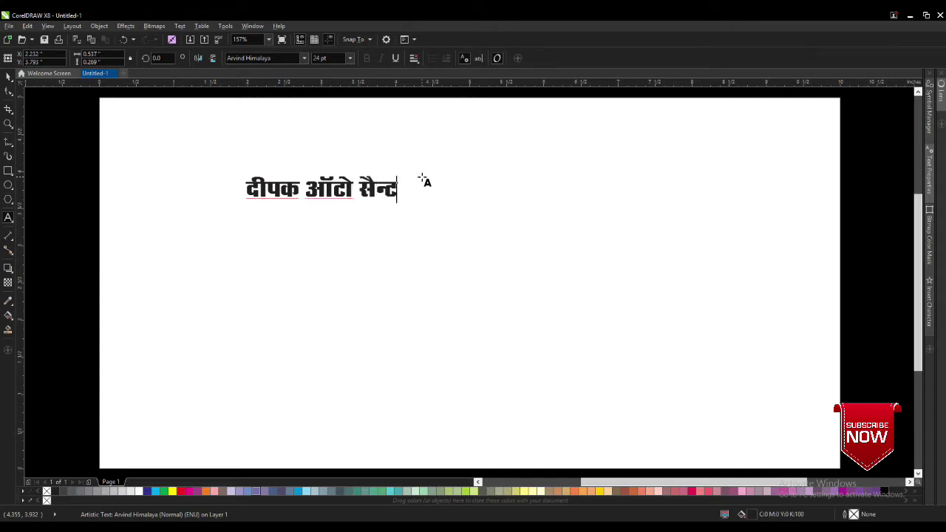
key("ctrl+space")
key("ctrl+KP_8")
key("ctrl+KP_8")
key("ctrl+KP_8")
key("ctrl+KP_8")
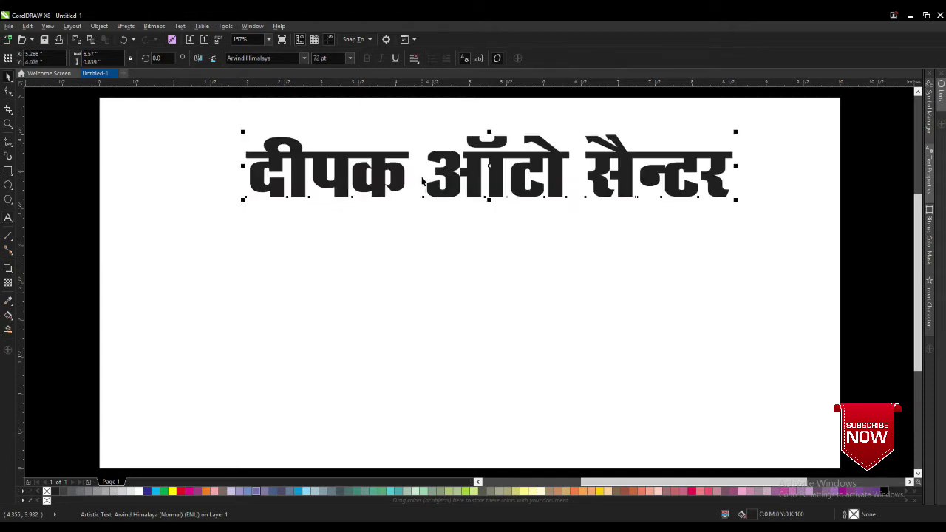
key("ctrl+KP_8")
key("ctrl+KP_2")
Scale the headline across the page top, centre it, and drag a copy downward.
key("Left")
key("Left")
key("Left")
key("Left")
key("Left")
key("Left")
key("Left")
key("Left")
key("Left")
key("Left")
key("Left")
key("Left")
key("Left")
key("Left")
key("Left")
key("Left")
left_click_drag(612, 188, 777, 231)
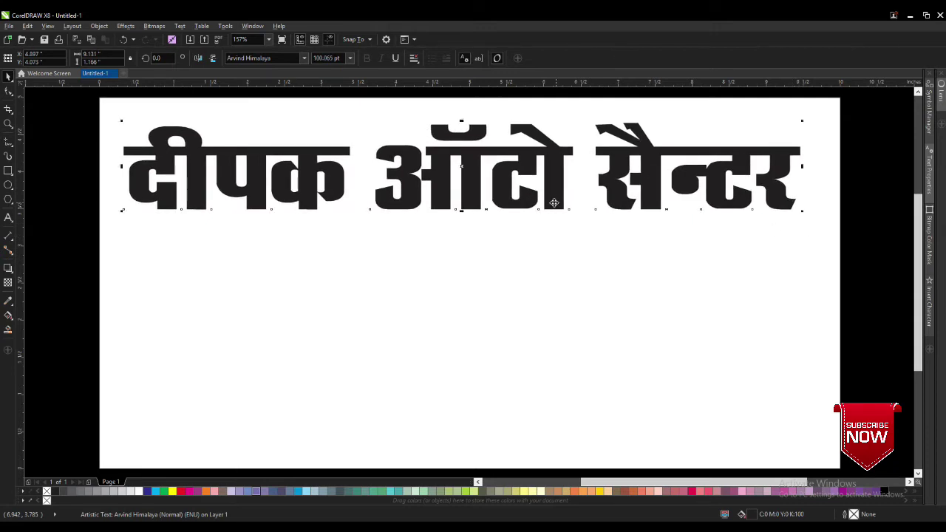
left_click_drag(554, 207, 559, 212)
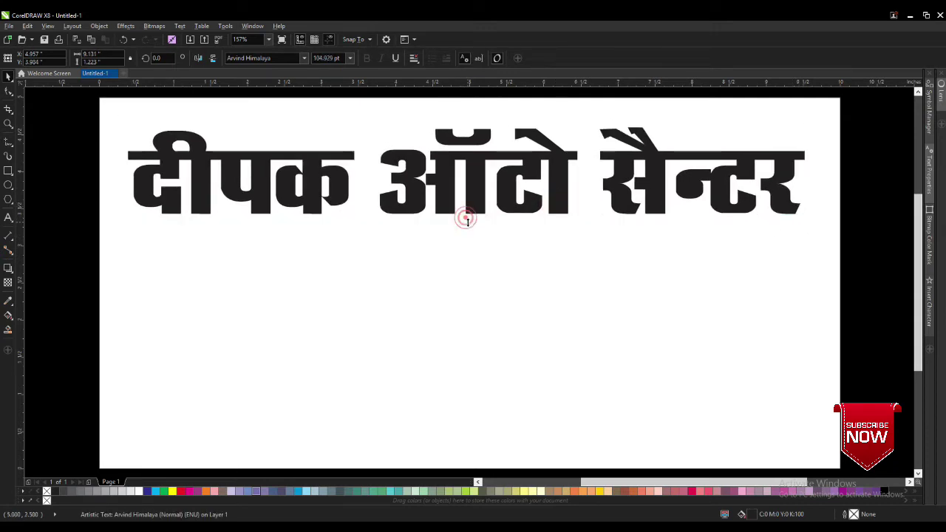
left_click(466, 247)
left_click(840, 247)
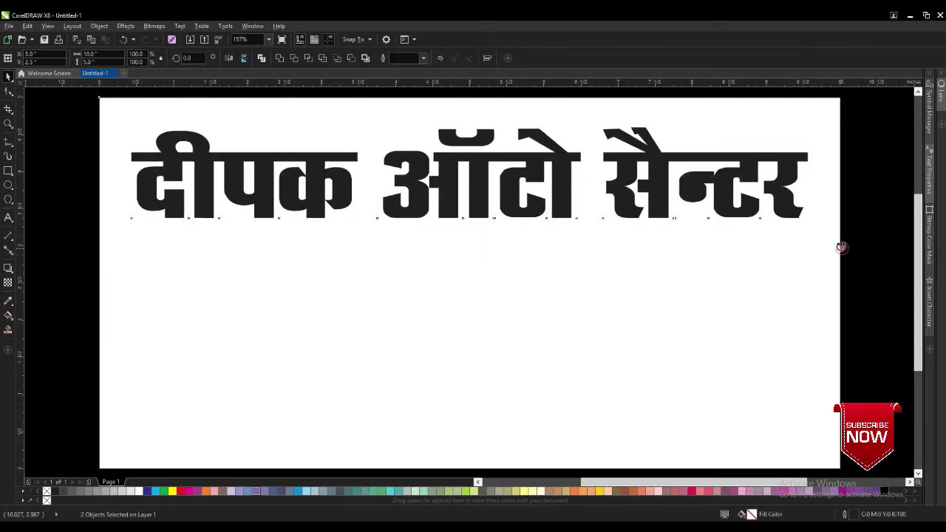
left_click(860, 204)
left_click_drag(781, 205, 775, 284)
Drop a copy of the headline below it, reduce it to 18 pt, and centre it underneath.
right_click(788, 281)
key("ctrl+z")
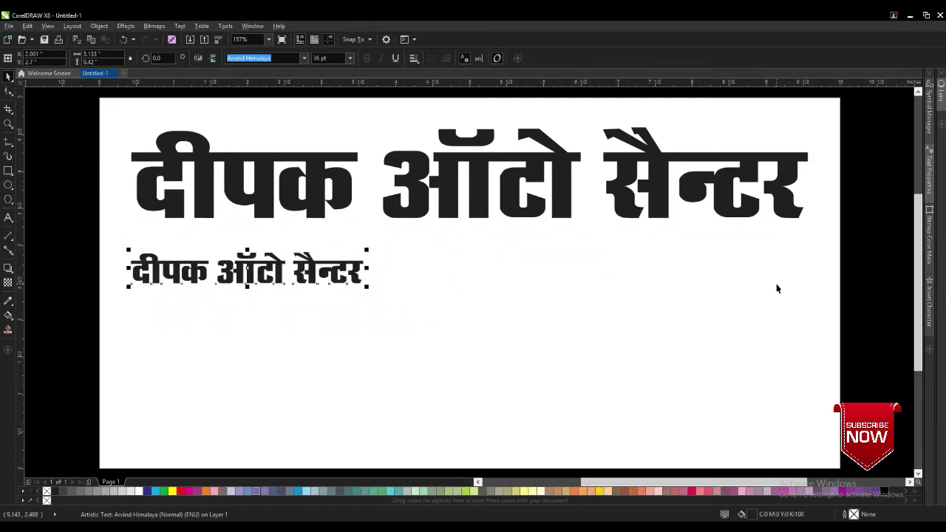
key("ctrl+z")
left_click_drag(250, 278, 443, 254)
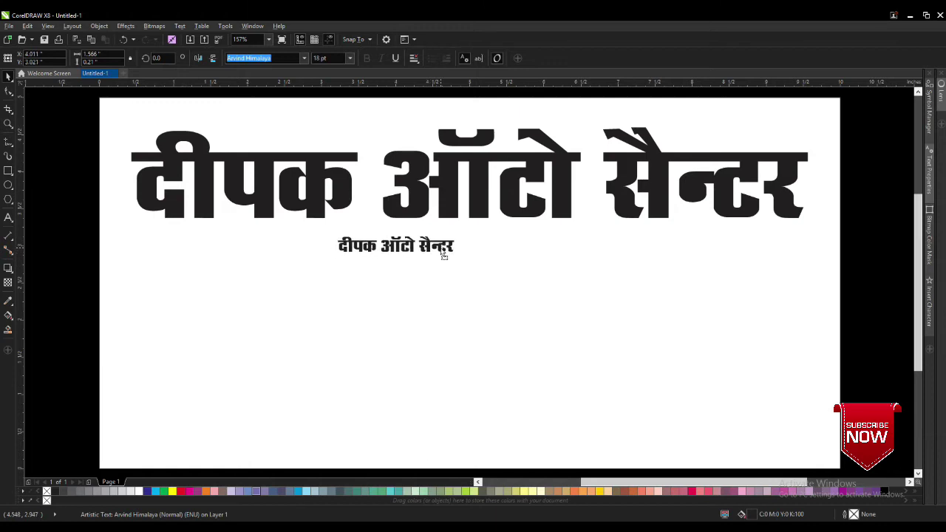
left_click(447, 213, "shift")
key("c")
left_click(466, 293)
Retype the small line as the Hindi bike and scooter repair description and centre it.
double_click(470, 251)
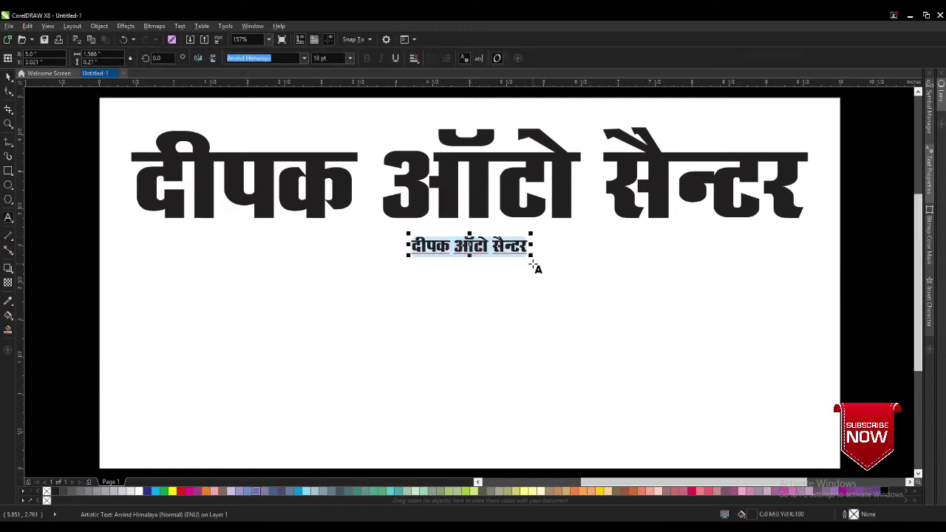
type("द")
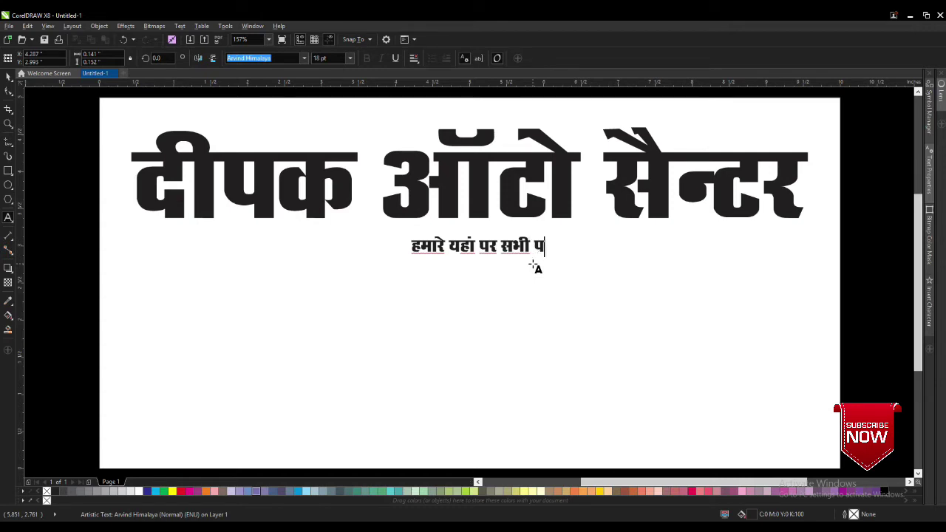
type("u;")
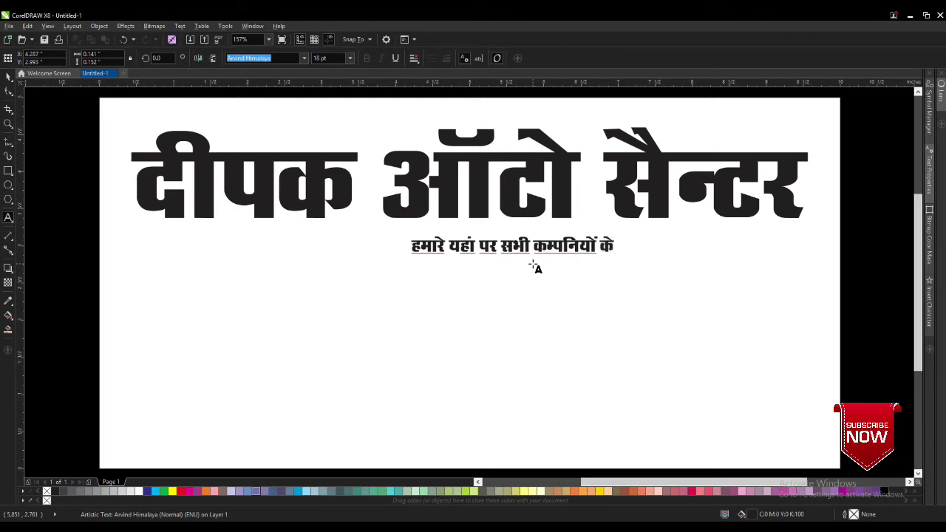
type("ckbZd")
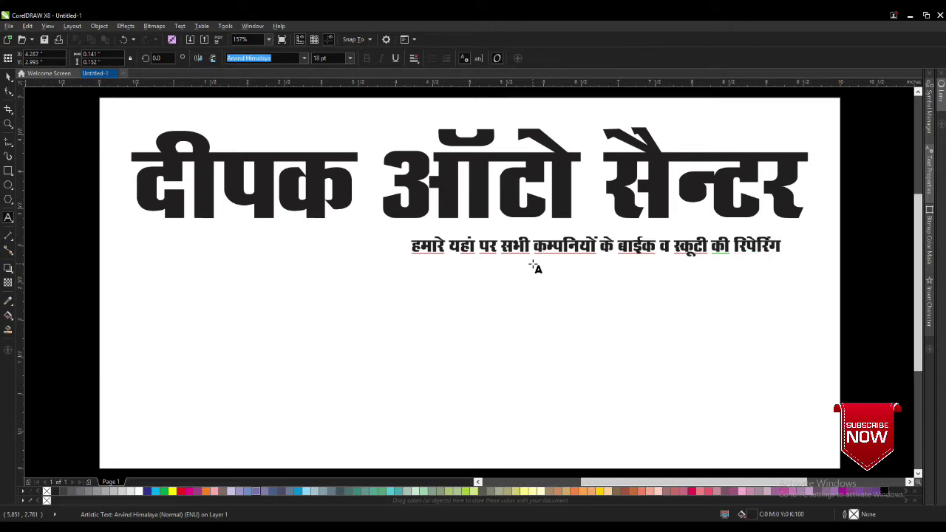
type("रिंग का काम त")
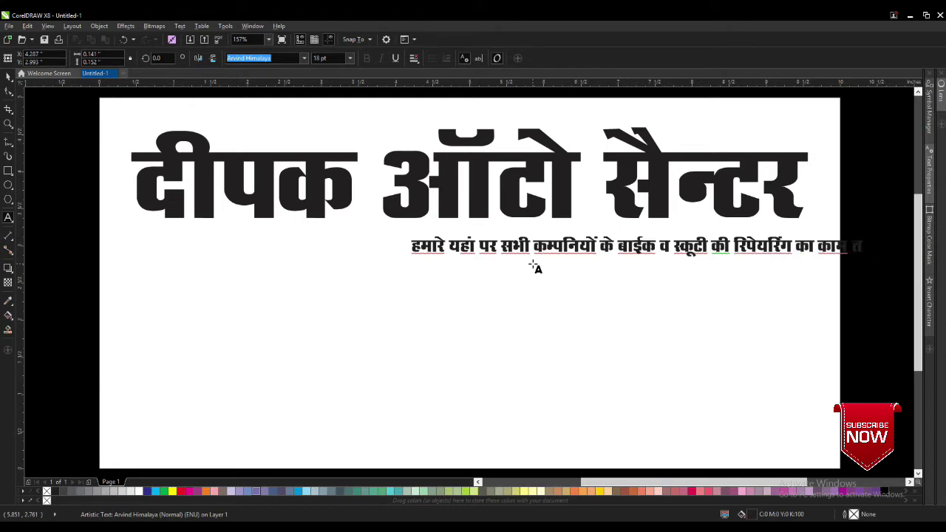
type("सल्ली ब")
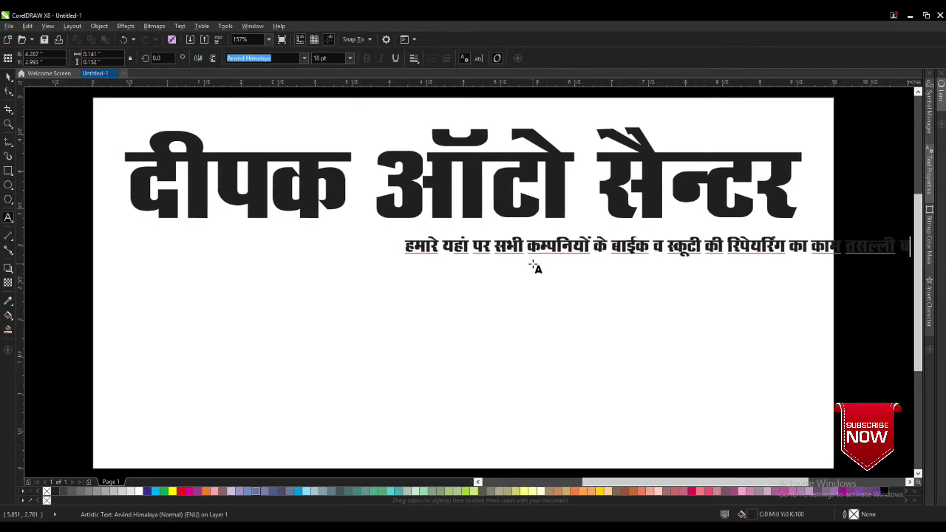
type("ख्श किया जाता")
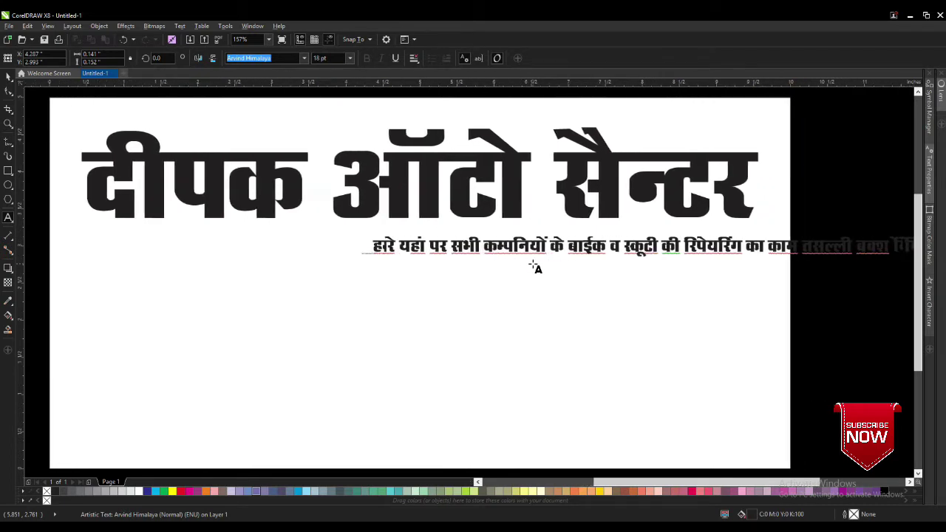
type(" है।")
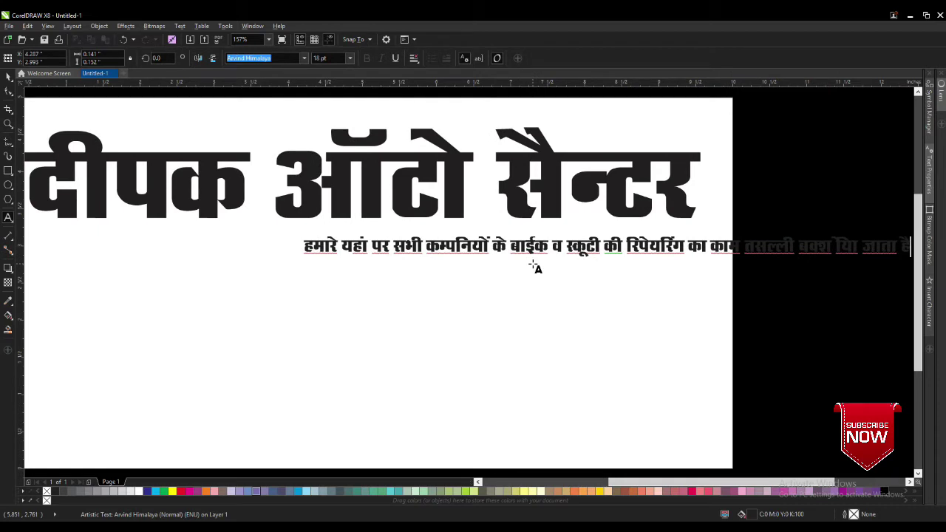
left_click(463, 281)
key("ctrl+a")
key("c")
left_click(815, 302)
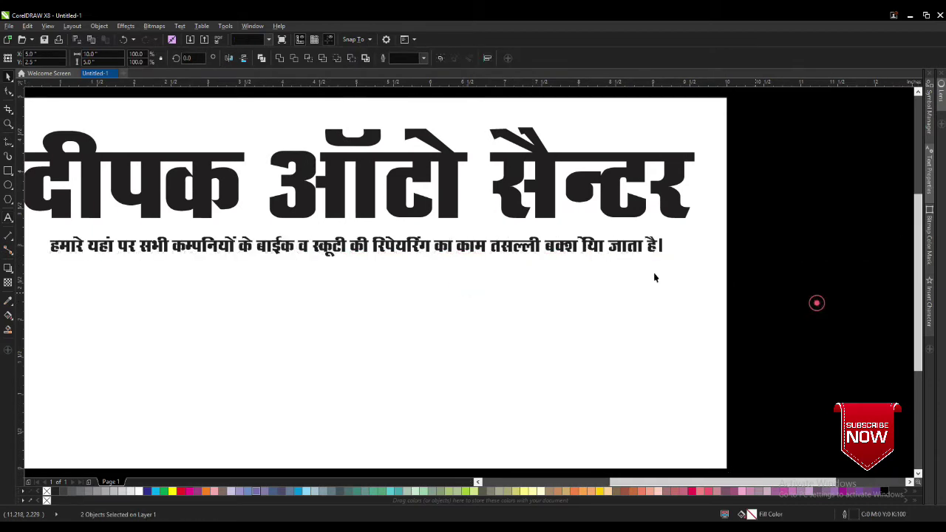
Correct the misspelled word to 'किया' and recentre the description on the page.
double_click(578, 245)
scroll(584, 244, "up", 3)
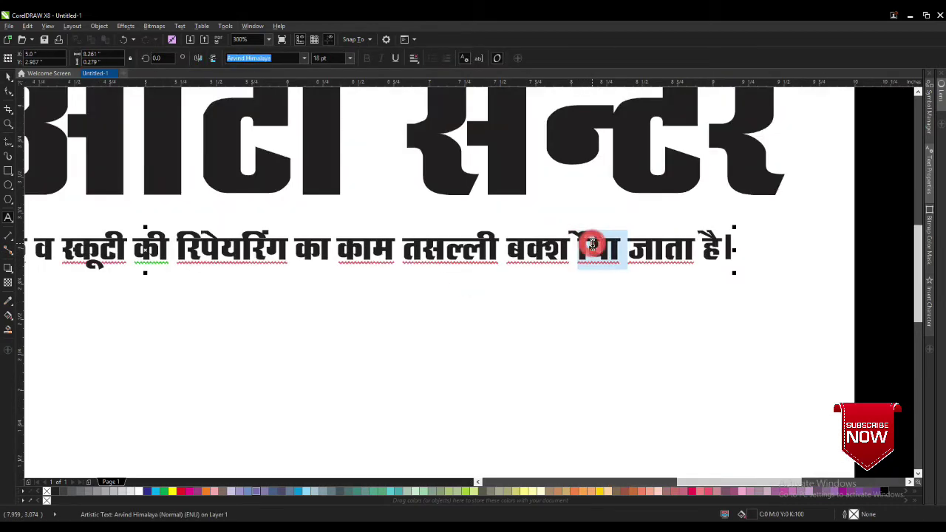
type("किया")
key("ctrl+space")
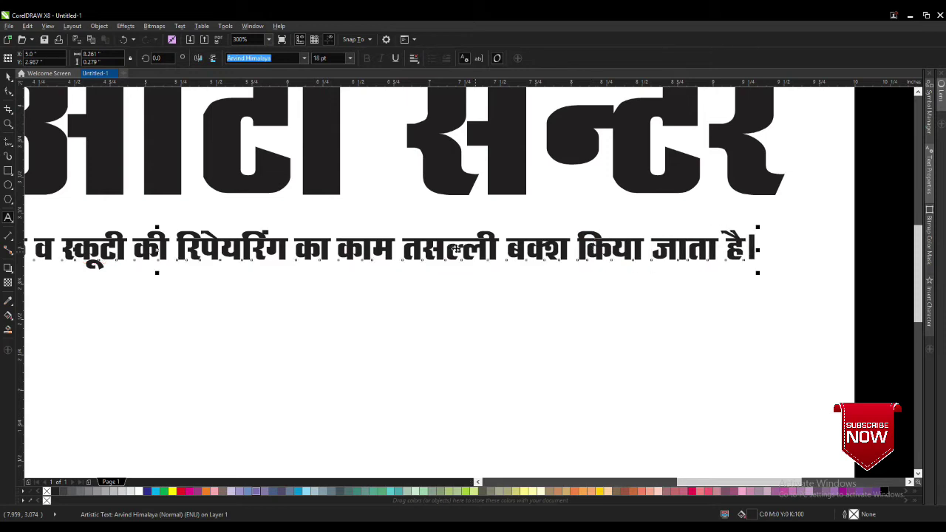
scroll(602, 280, "down", 3)
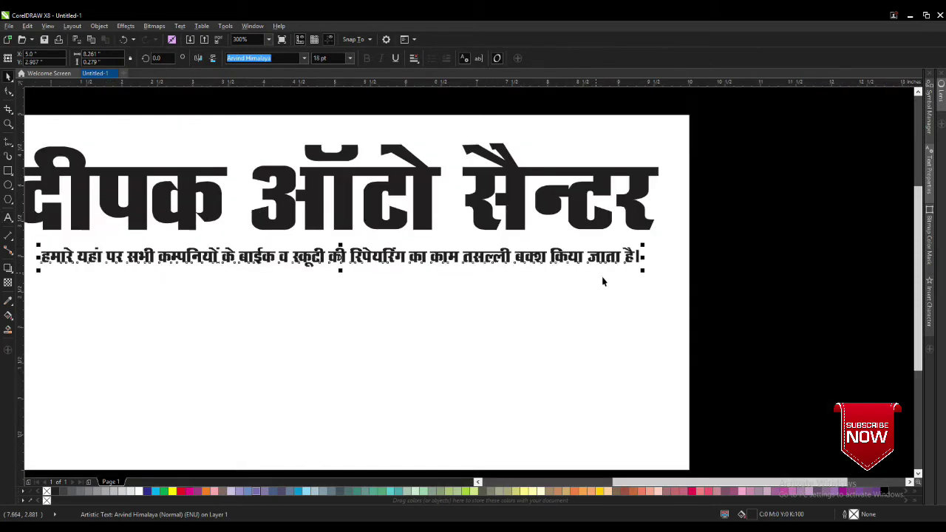
left_click(650, 291, "shift")
key("shift+F2")
left_click_drag(647, 248, 648, 287)
Drop a copy of the description, retype it as 'बाईक सेल व परचेज', enlarge and centre it.
right_click(647, 287)
double_click(687, 286)
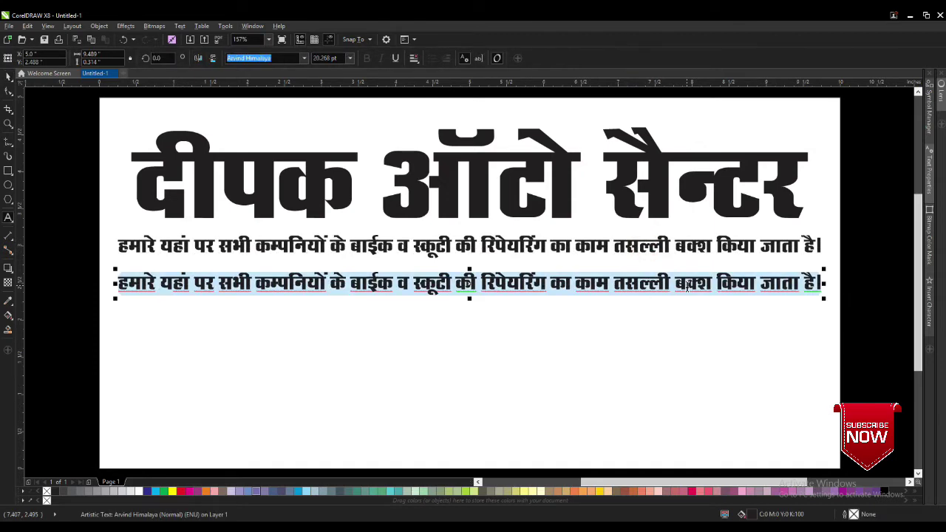
type("बाईक सेल")
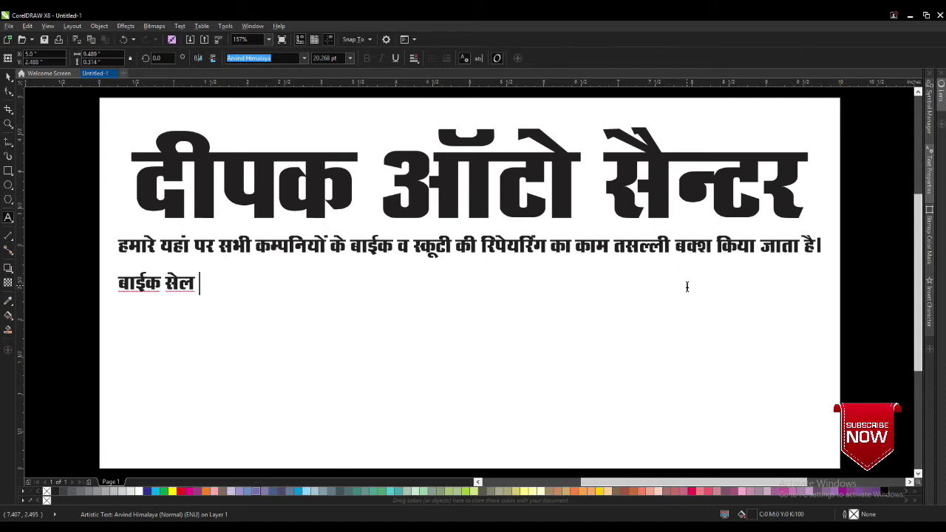
type(" व परचेज")
key("ctrl+space")
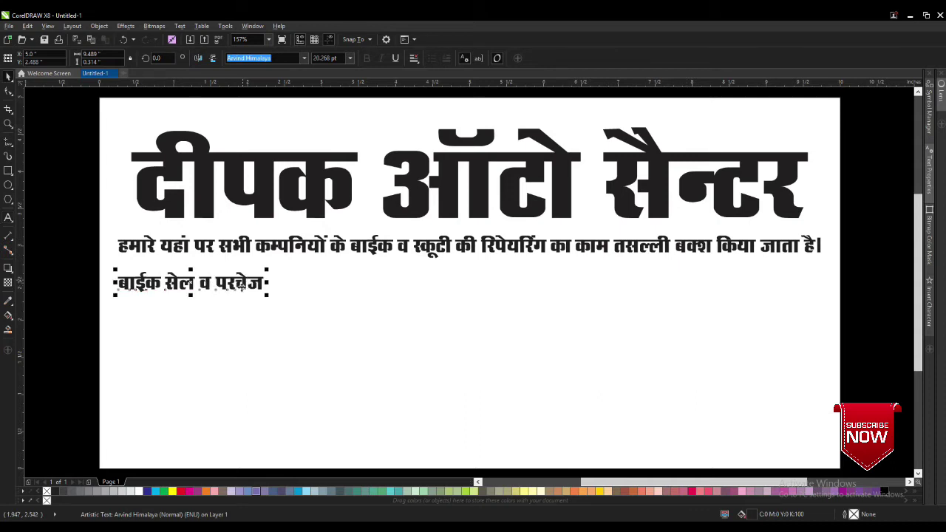
left_click_drag(265, 296, 348, 298)
key("p")
Enlarge the 'बाईक सेल व परचेज' subheading further and move it lower on the page.
left_click(75, 362)
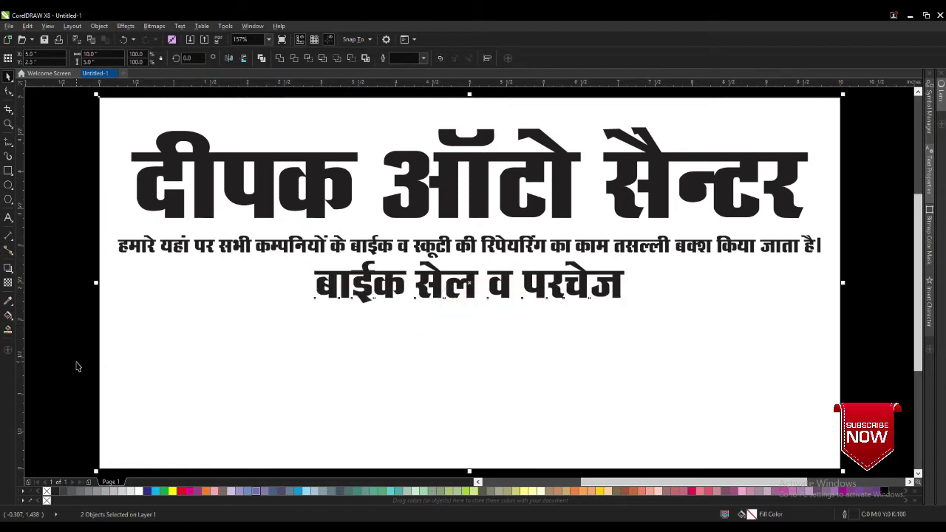
left_click(373, 299)
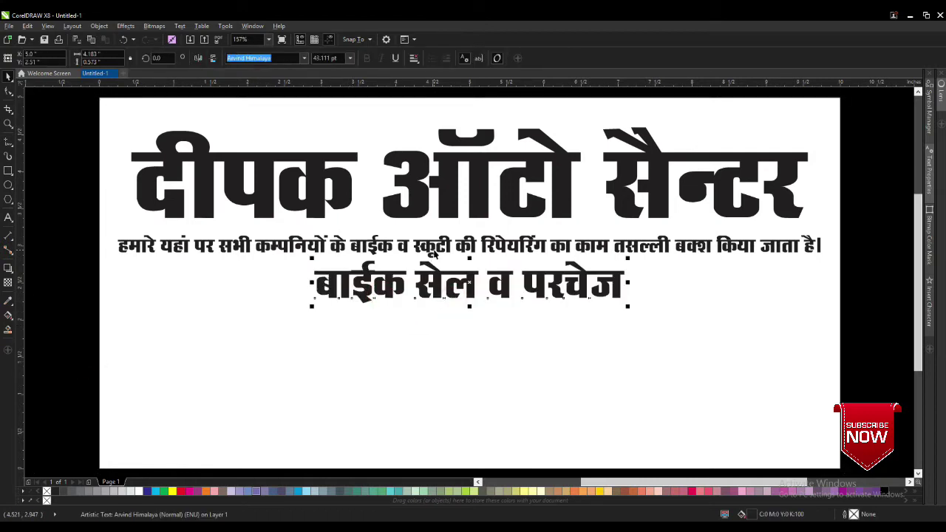
left_click(441, 251)
left_click(441, 293)
left_click_drag(627, 306, 654, 323)
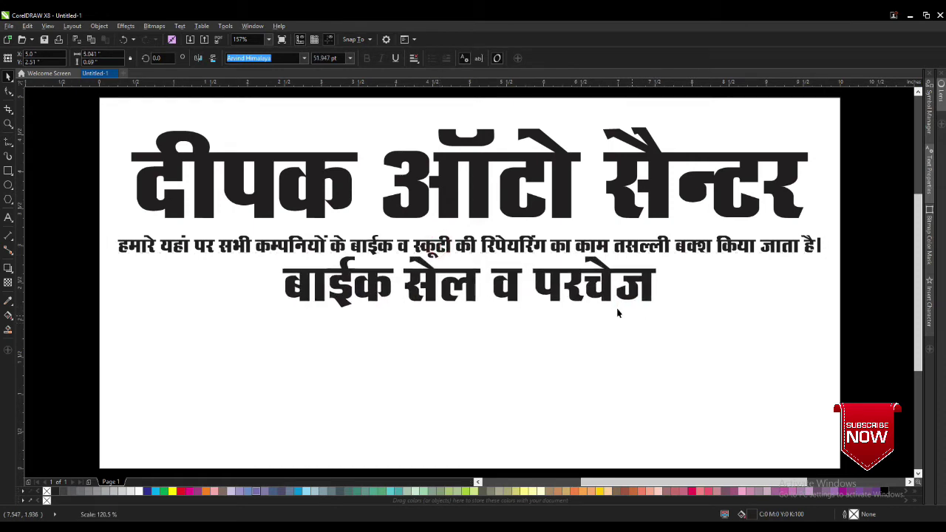
left_click(601, 296)
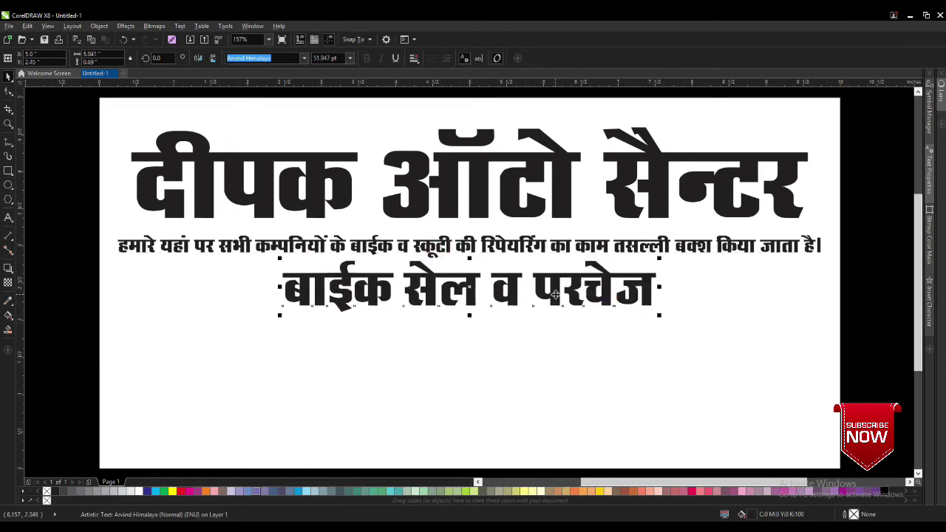
left_click_drag(420, 287, 433, 326)
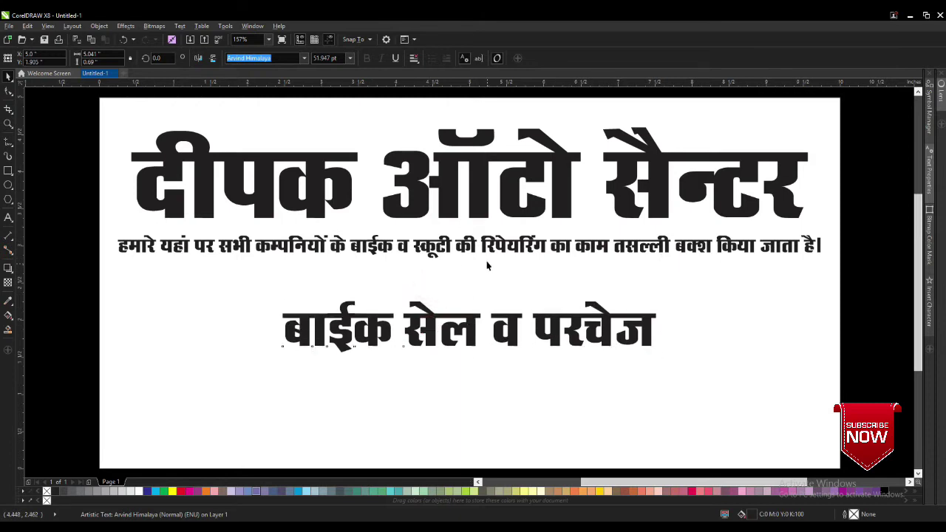
Break the description onto two lines after 'रिपेयरिंग' and enlarge it.
double_click(484, 250)
key("Return")
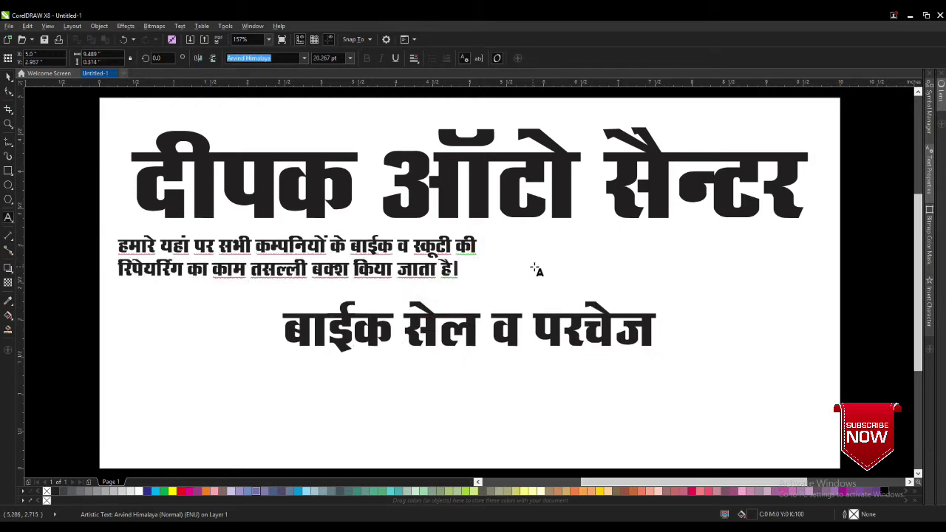
key("BackSpace")
key("Return")
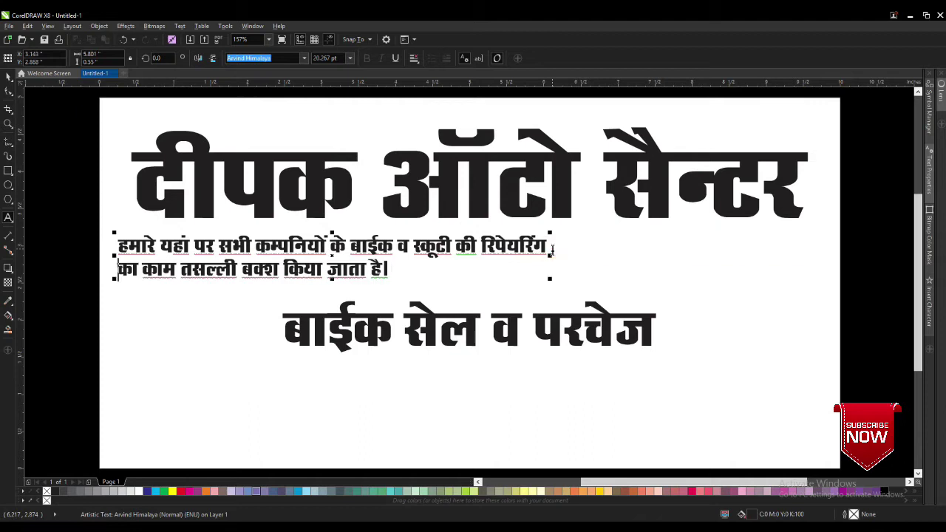
key("ctrl+space")
left_click_drag(553, 279, 709, 316)
Enlarge the two-line description and centre it under the title.
left_click_drag(622, 253, 632, 246)
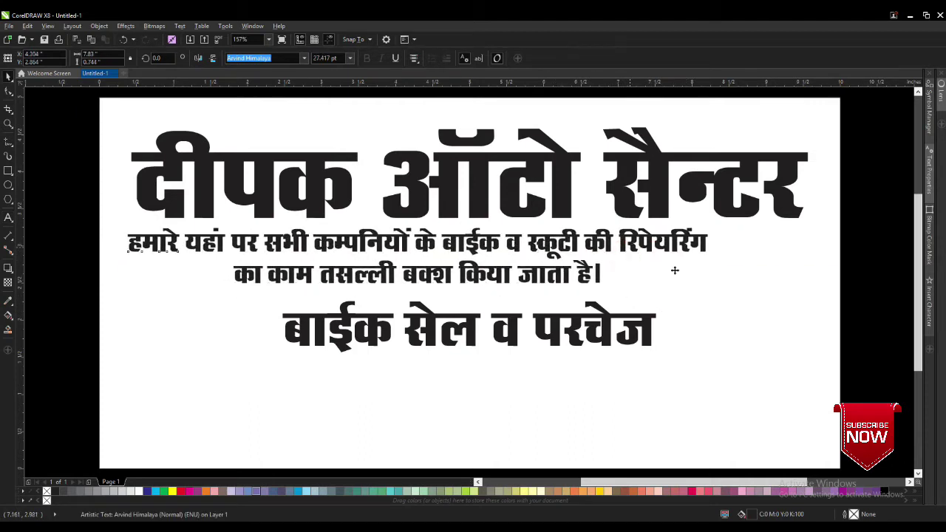
left_click_drag(713, 290, 764, 327)
left_click(766, 321, "shift")
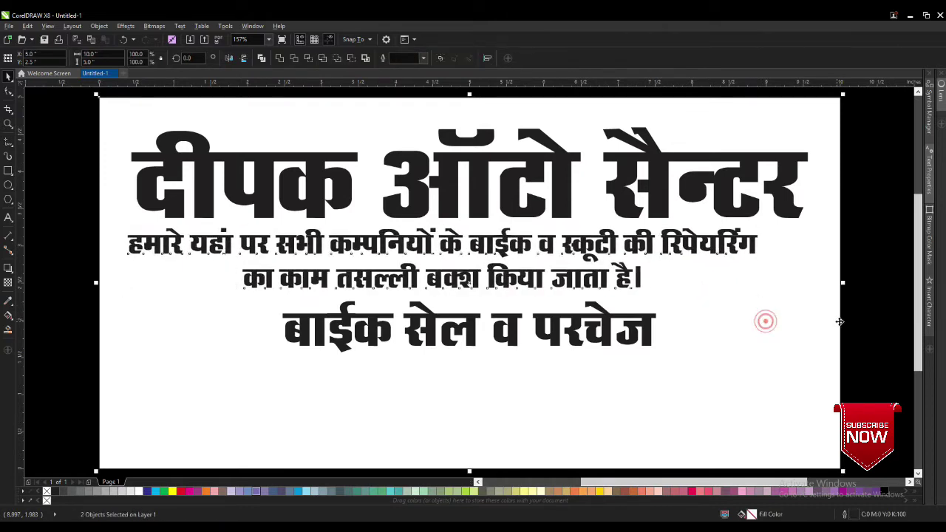
key("c")
left_click(843, 322)
left_click(591, 329)
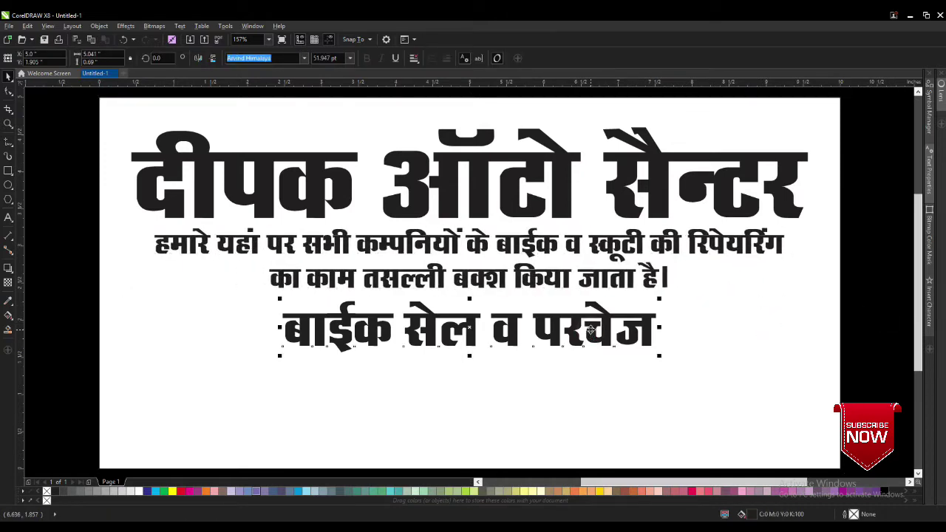
key("ctrl+z")
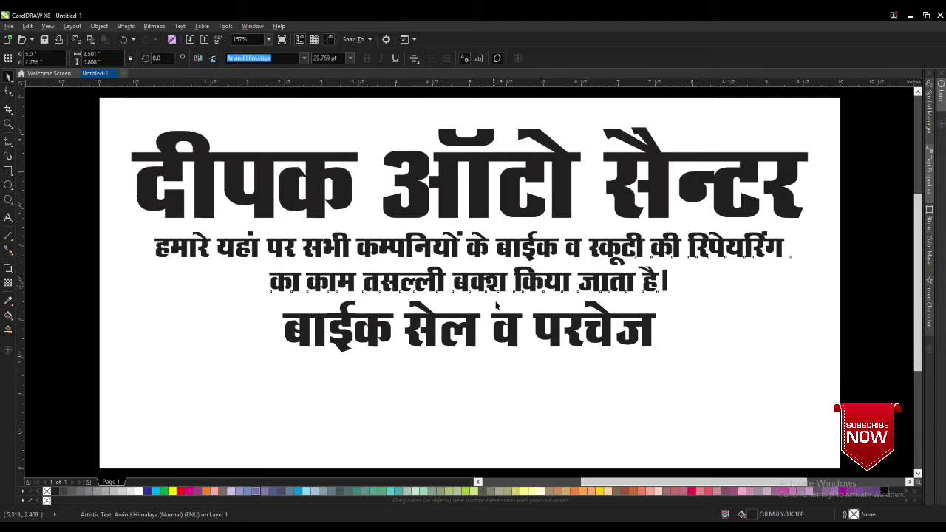
Stretch the title slightly taller and move the description and subheading a little lower.
scroll(498, 319, "down", 3)
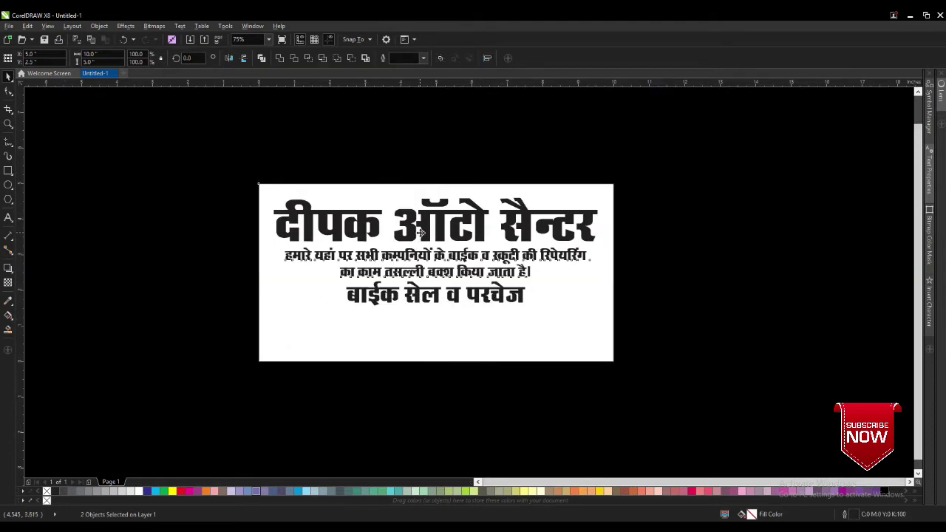
scroll(424, 234, "up", 3)
left_click(424, 233)
left_click_drag(444, 254, 446, 265)
left_click(451, 279)
left_click(445, 346, "shift")
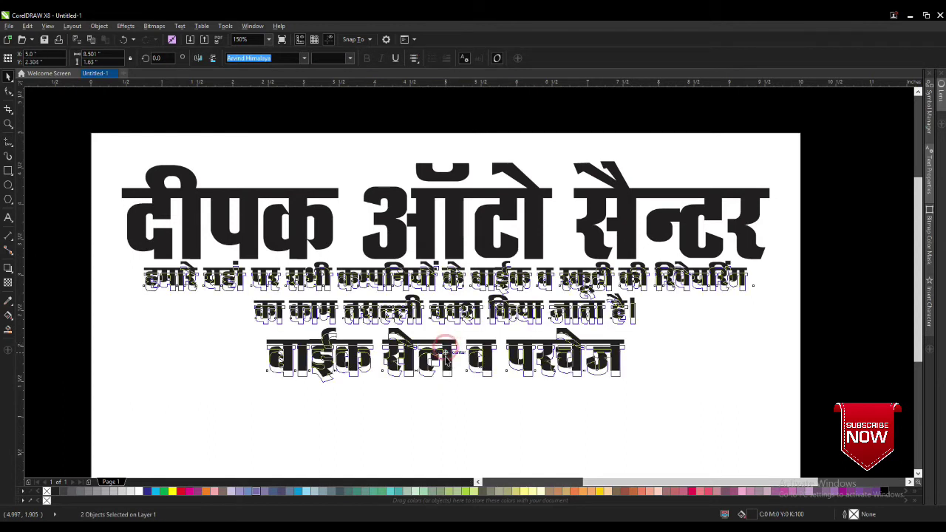
left_click_drag(455, 316, 458, 328)
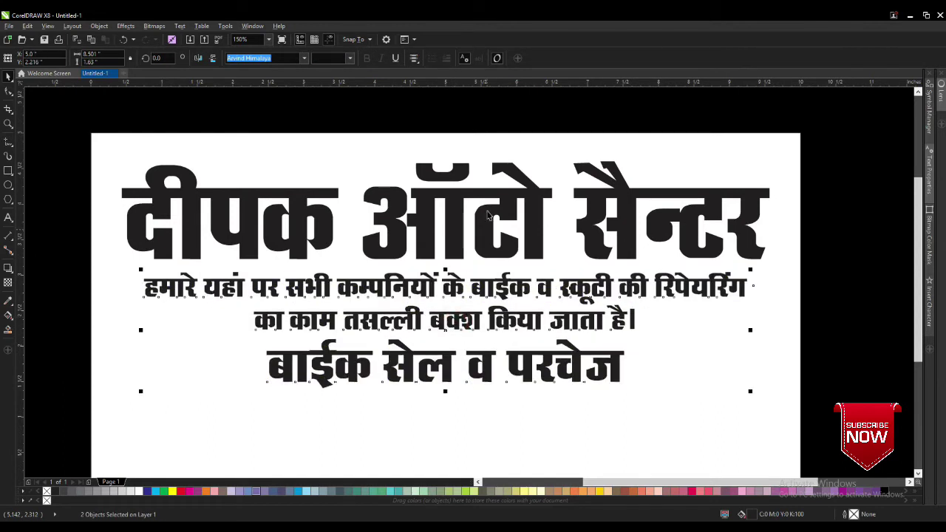
Scale the two-line description down toward the top-left corner of the page.
left_click(504, 172)
key("shift+F2")
left_click(617, 349)
left_click(653, 295)
left_click_drag(787, 307, 367, 130)
Drop a small copy at the top left, retype it as the proprietor's name line, and enlarge it.
right_click(357, 263)
double_click(367, 130)
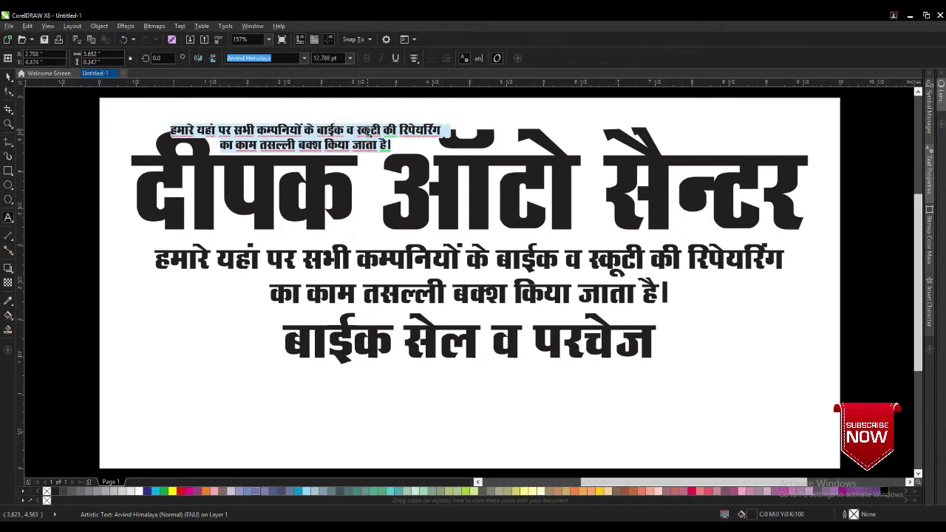
type("प्रो")
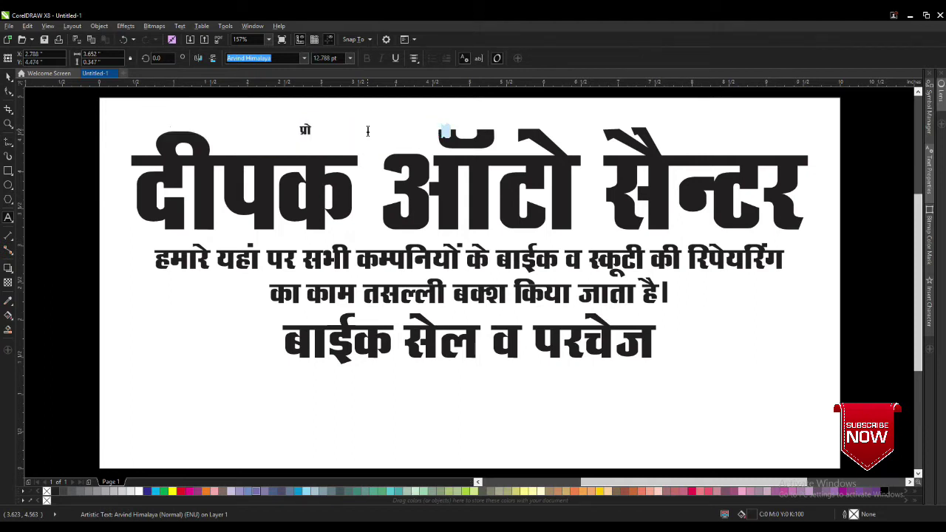
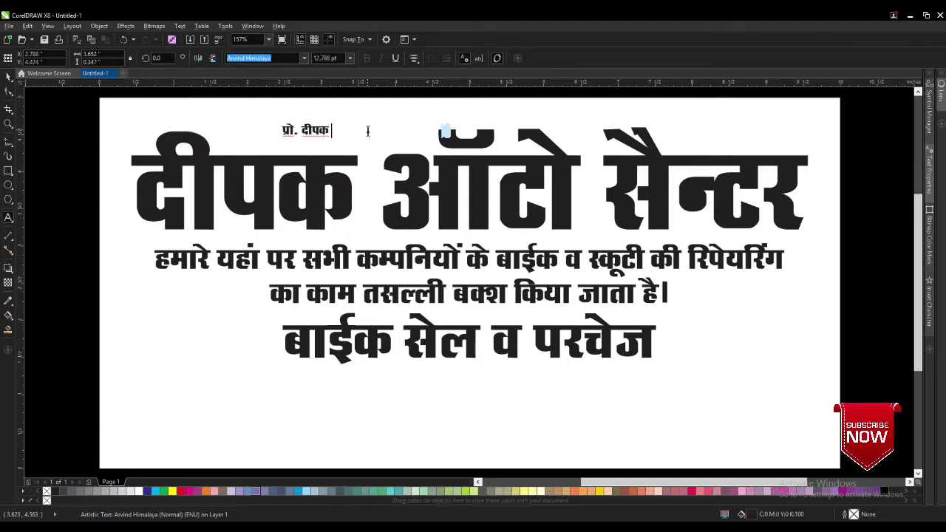
key("ctrl+space")
key("ctrl+KP_8")
key("ctrl+KP_8")
key("ctrl+KP_8")
key("ctrl+KP_8")
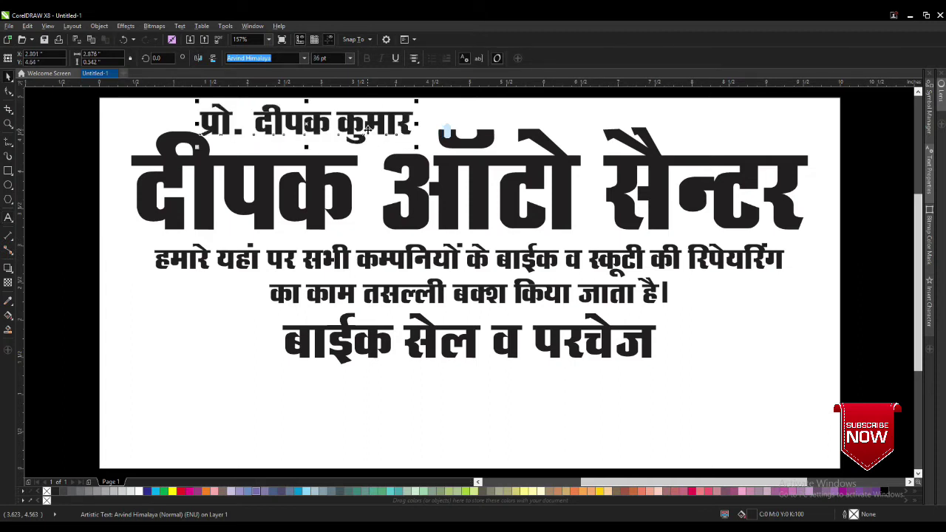
left_click_drag(380, 144, 396, 153)
Copy the proprietor line to the top right and retype it as the 'मो.' label.
left_click_drag(358, 127, 728, 143)
key("F8")
key("ctrl+a")
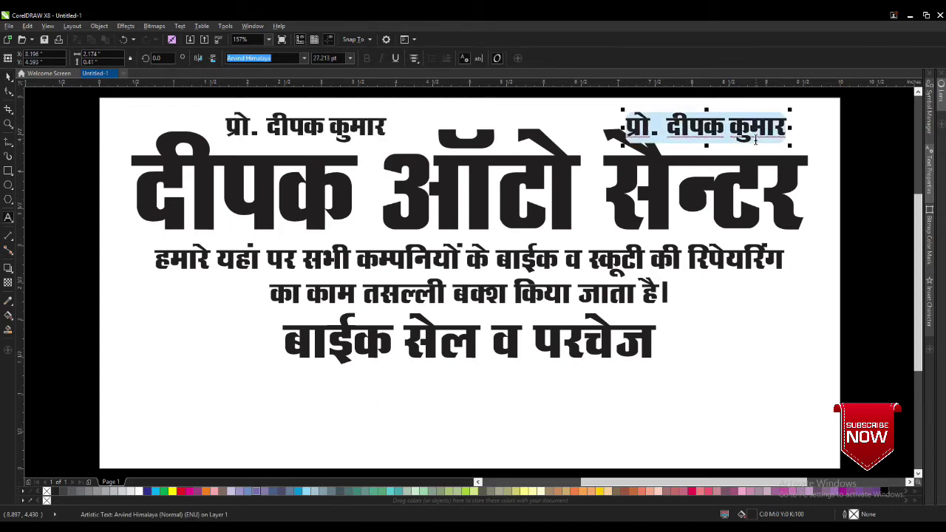
type("मा")
type(".")
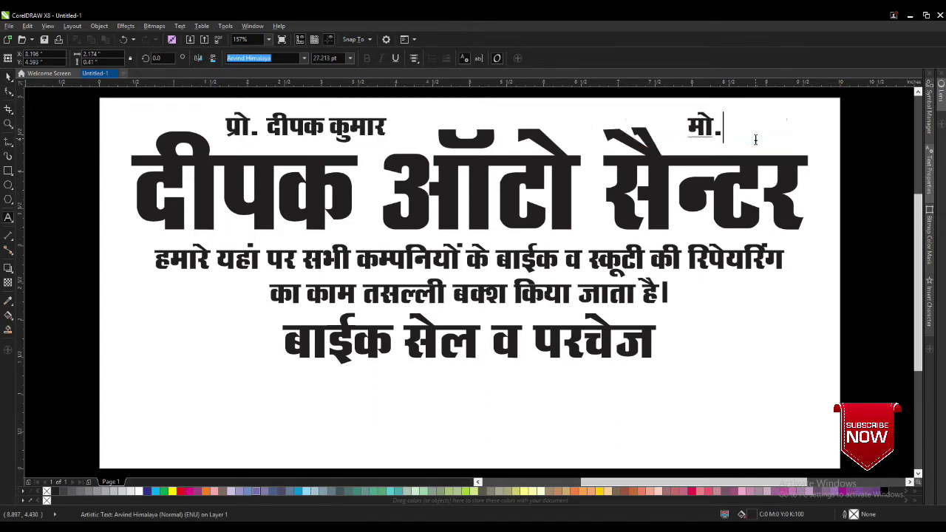
key("ctrl+space")
left_click_drag(701, 127, 679, 127)
Adjust the main title, then reselect the subheading and the page background.
left_click(628, 186)
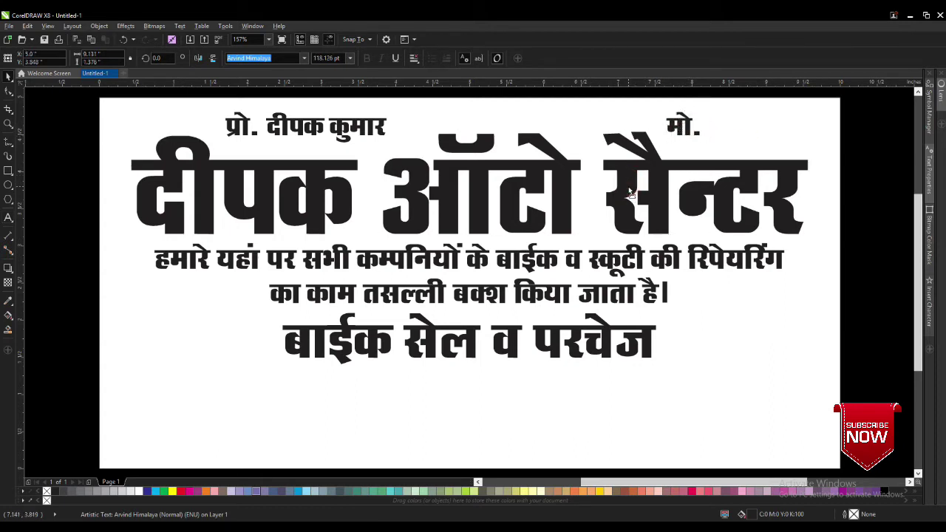
left_click_drag(396, 295, 377, 301)
key("F10")
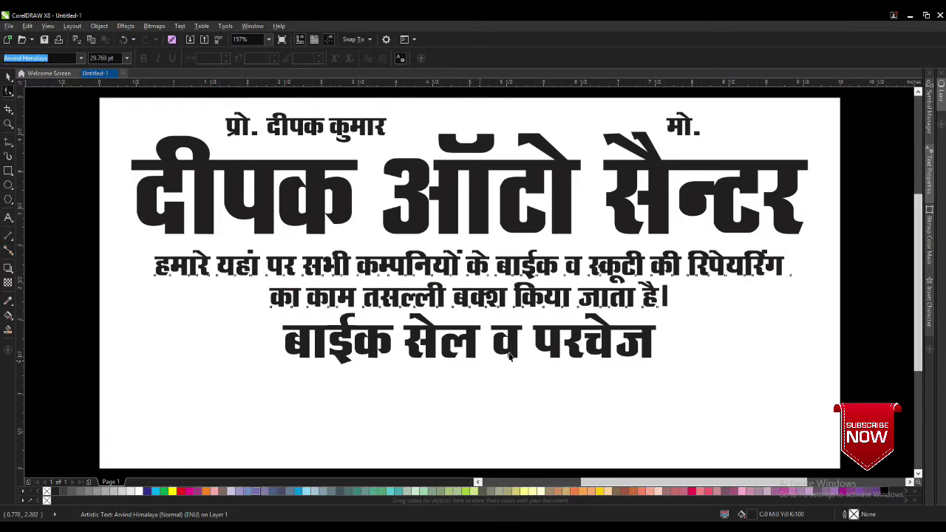
key("space")
left_click(509, 349, "shift")
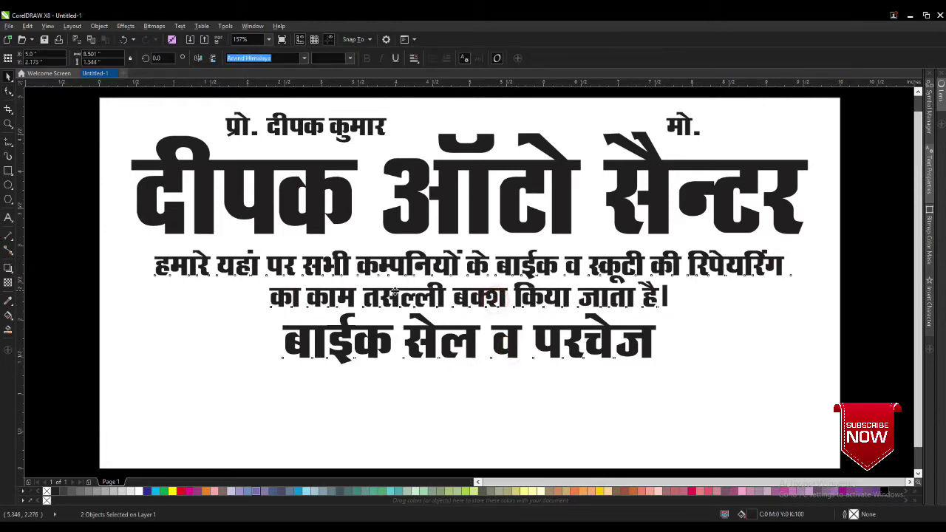
scroll(460, 387, "down", 4)
scroll(416, 327, "up", 2)
left_click(416, 327)
scroll(416, 327, "up", 2)
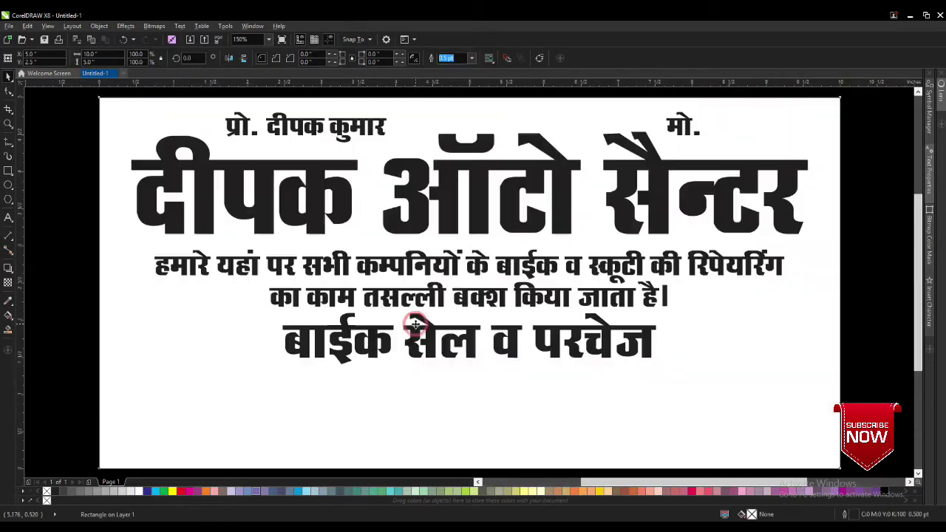
Draw a box below the subheading, centre it on the page, and round it into a pill.
left_click(38, 266)
left_click(8, 171)
left_click_drag(295, 379, 660, 446)
key("space")
key("c")
key("F10")
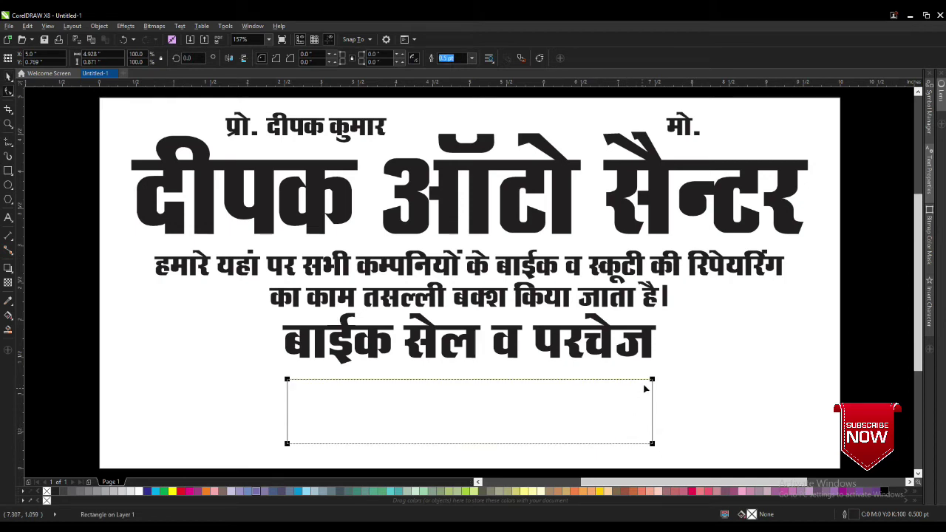
left_click_drag(653, 381, 647, 429)
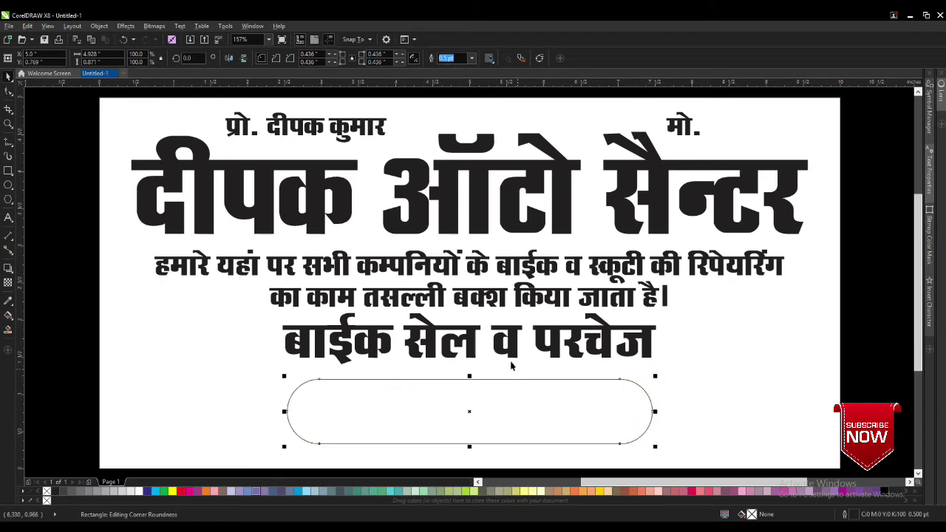
Enlarge the subheading slightly and stretch the box's bottom edge down a little.
key("space")
left_click(467, 369)
left_click_drag(468, 369, 469, 380)
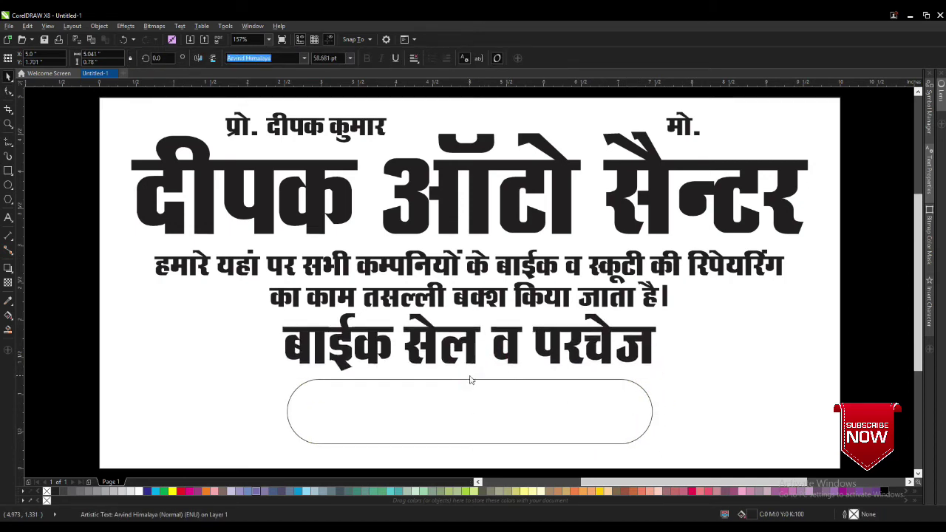
left_click(469, 444)
left_click_drag(469, 446, 469, 453)
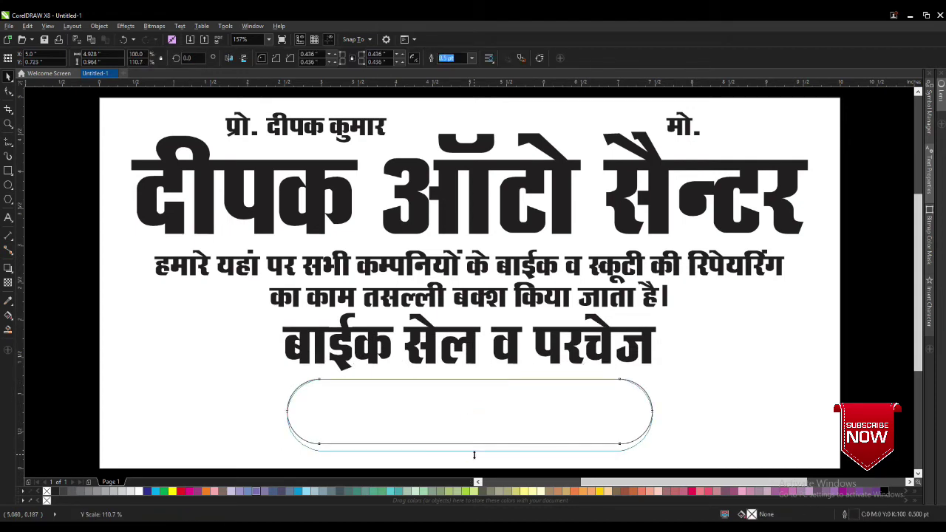
Reduce the box's corner radius so its corners are only slightly rounded.
key("space")
left_click_drag(616, 450, 648, 457)
left_click_drag(647, 457, 633, 385)
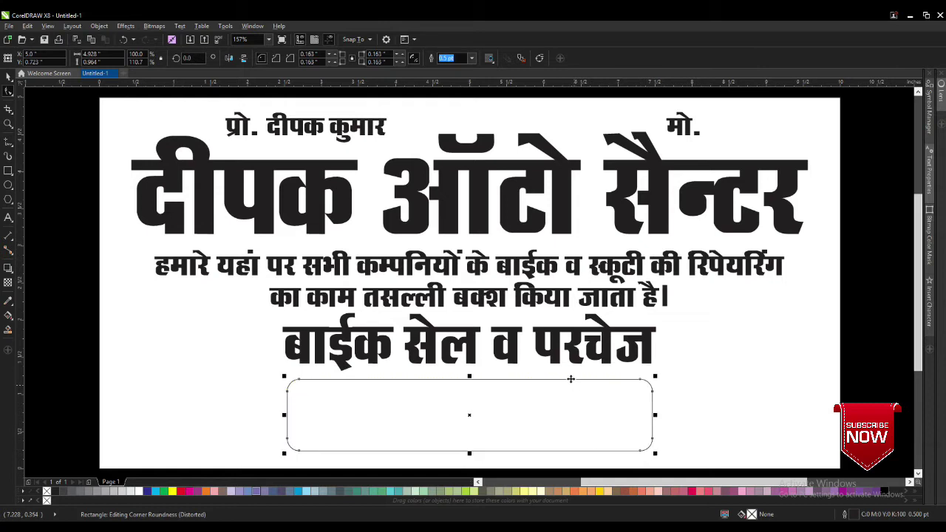
key("F8")
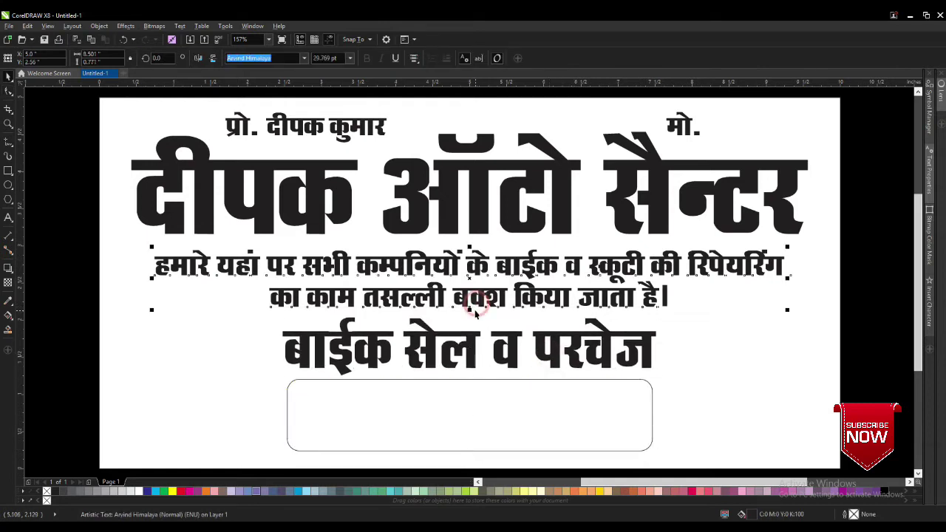
Enlarge the two-line description and move the rounded box slightly lower.
left_click_drag(469, 310, 470, 312)
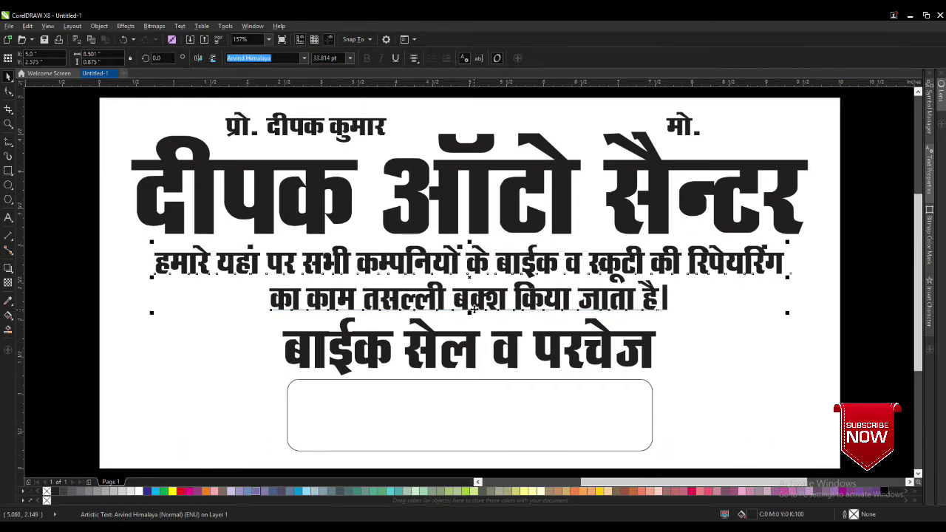
left_click(451, 231)
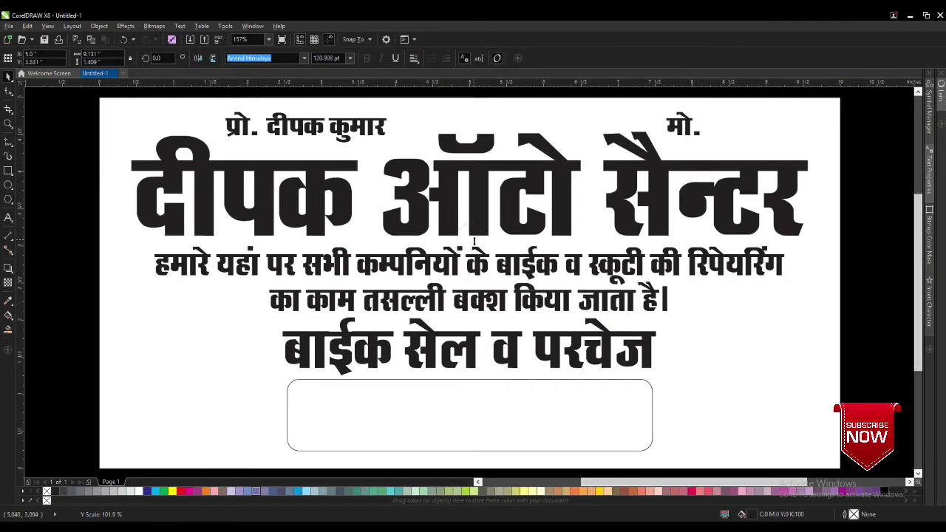
left_click(475, 264)
left_click(465, 333)
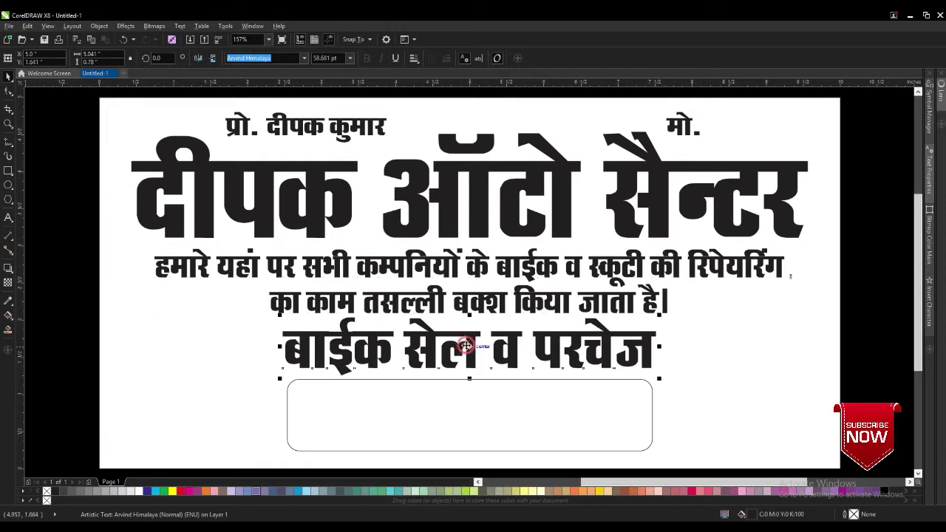
left_click(463, 407)
left_click_drag(464, 407, 467, 411)
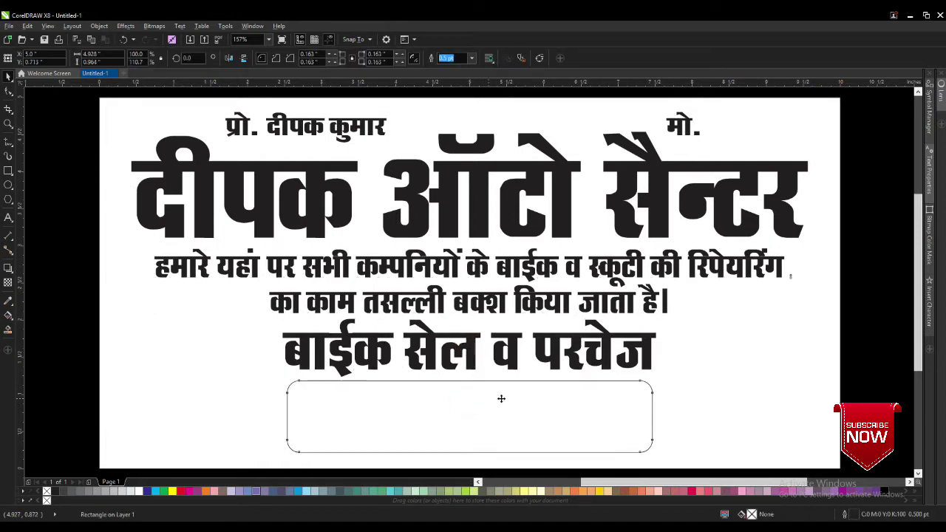
scroll(549, 350, "down", 3)
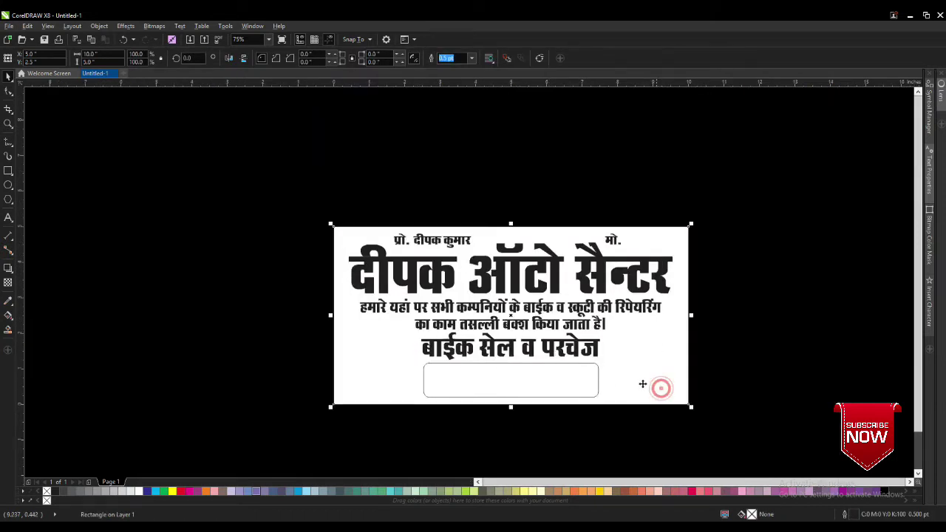
scroll(591, 379, "up", 3)
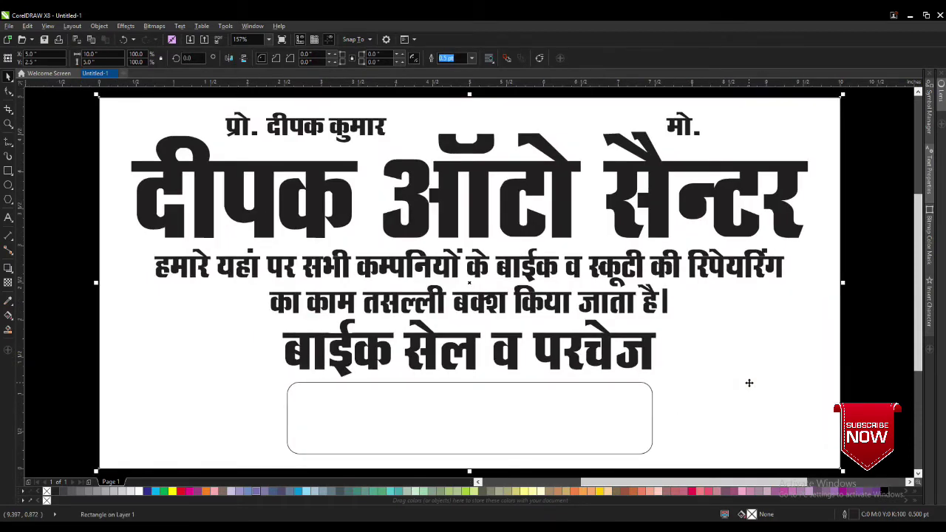
left_click(44, 396)
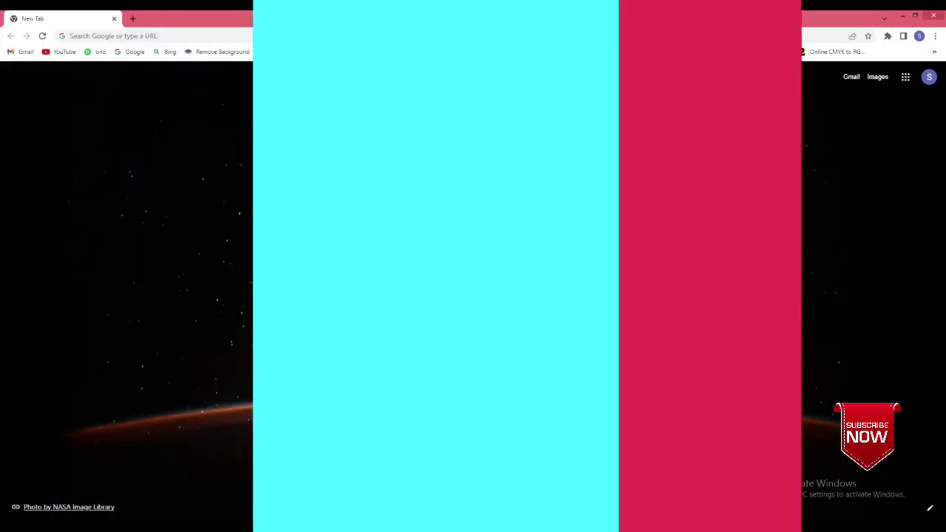
Search Google for 'bike png'.
left_click(419, 222)
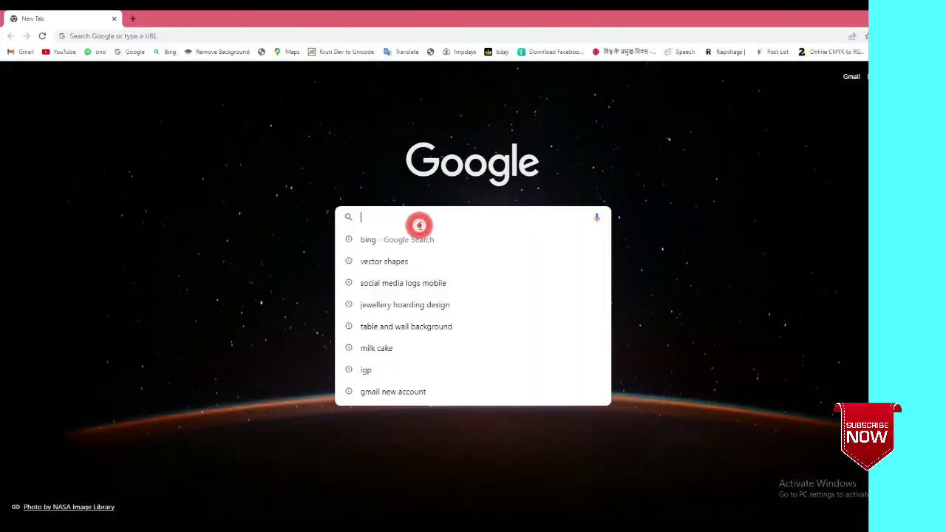
type("bike png")
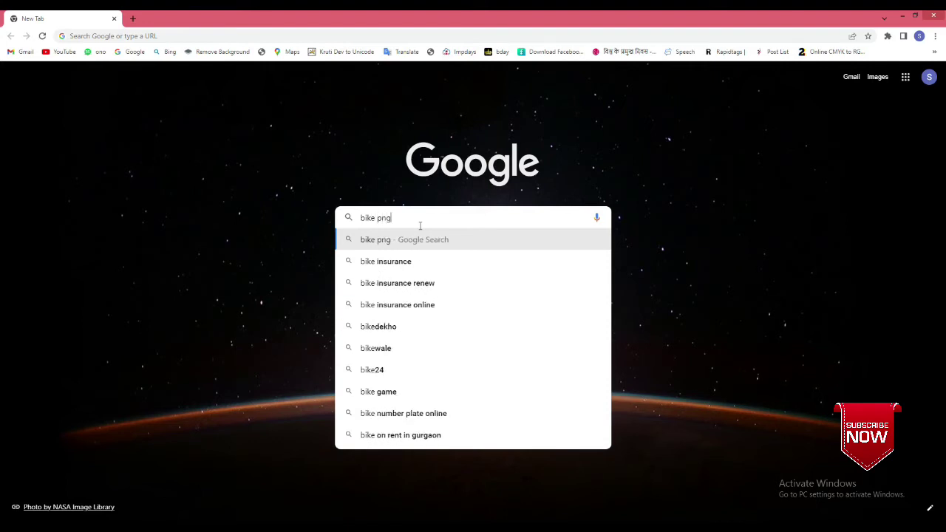
key("Return")
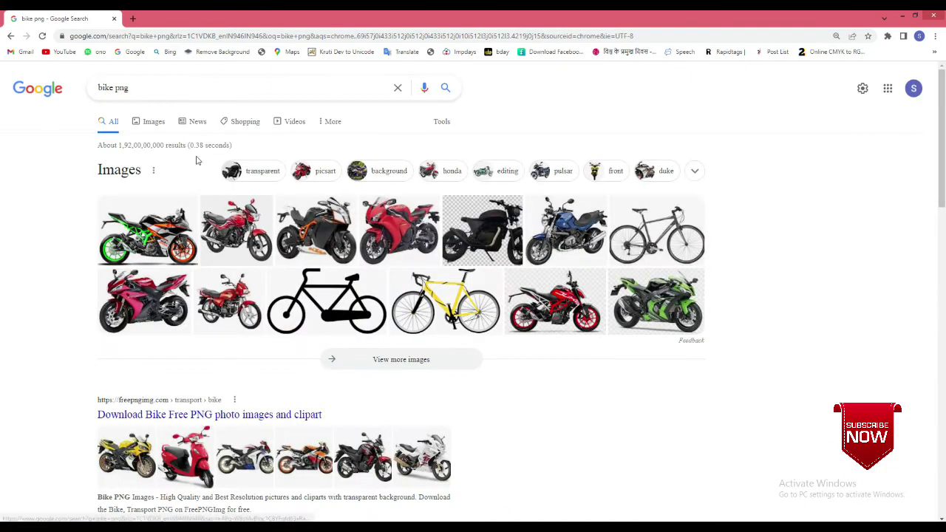
Switch to image results and preview the red Hero bike PNG from kindpng.
left_click(157, 121)
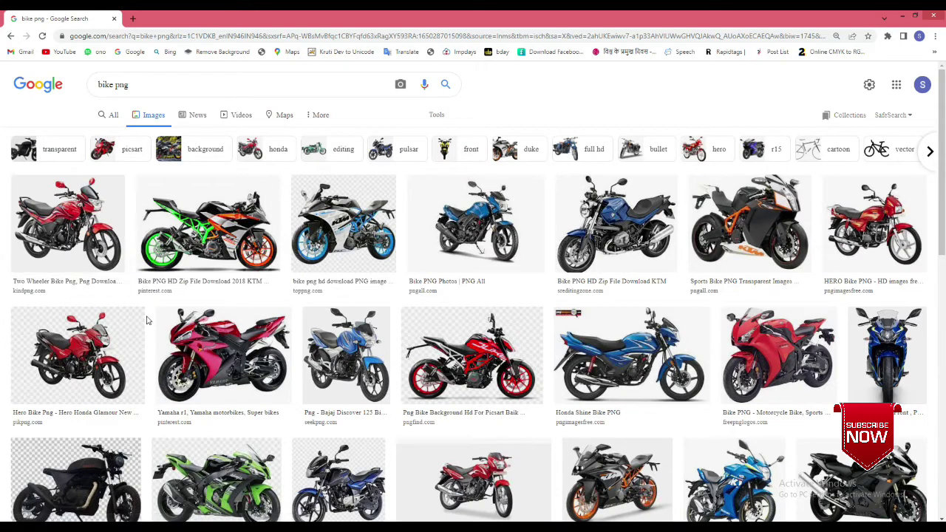
scroll(177, 318, "down", 2)
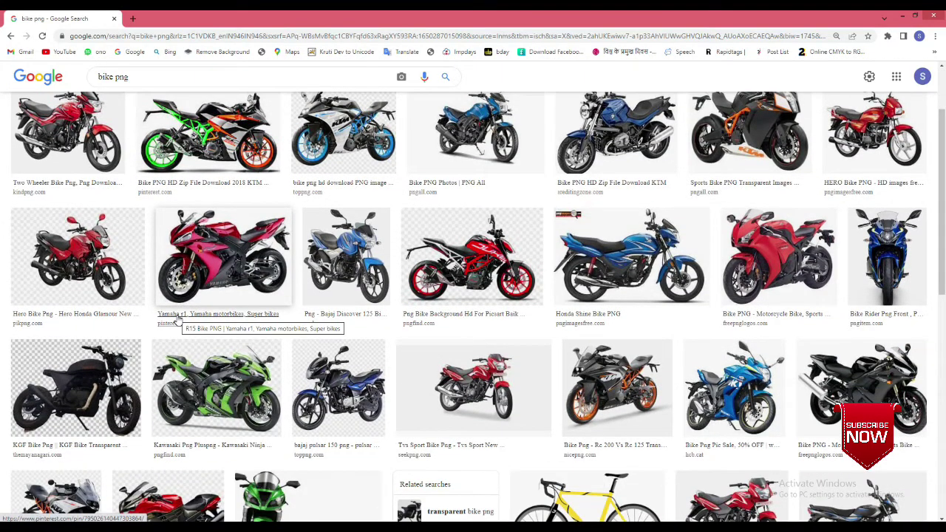
scroll(177, 319, "up", 2)
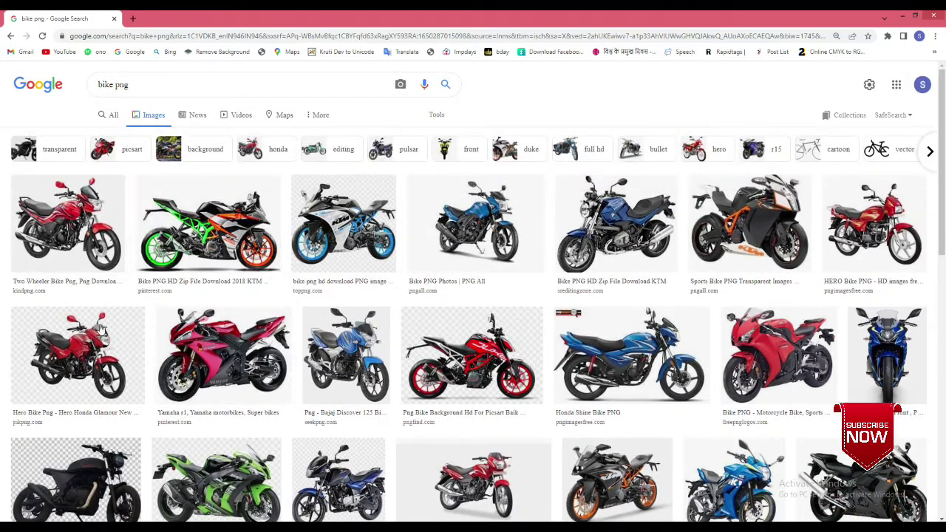
left_click(80, 229)
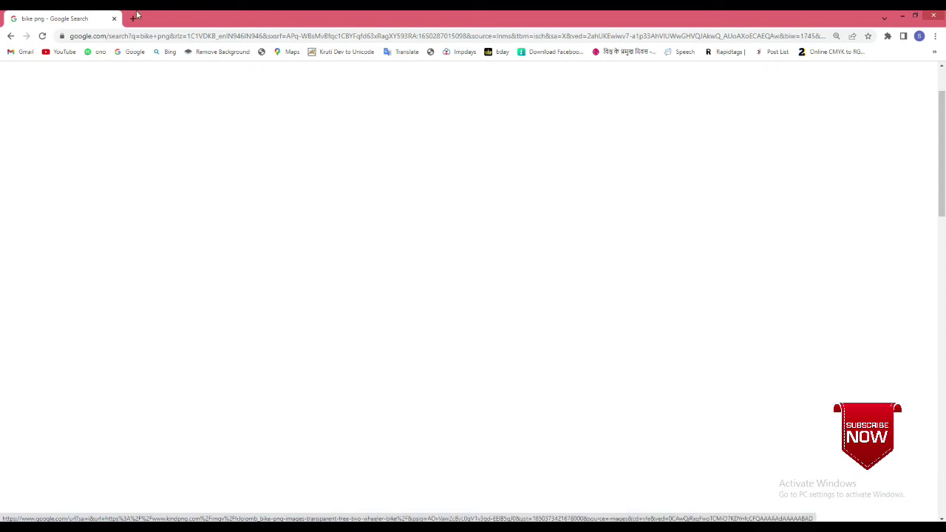
left_click(43, 36)
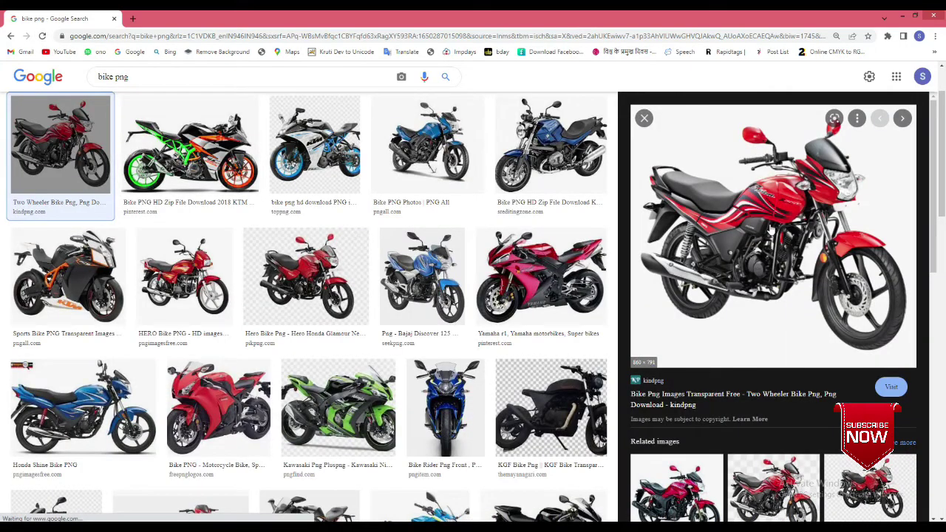
Open the red motorcycle image's KindPNG source page in a new tab.
left_click(767, 235)
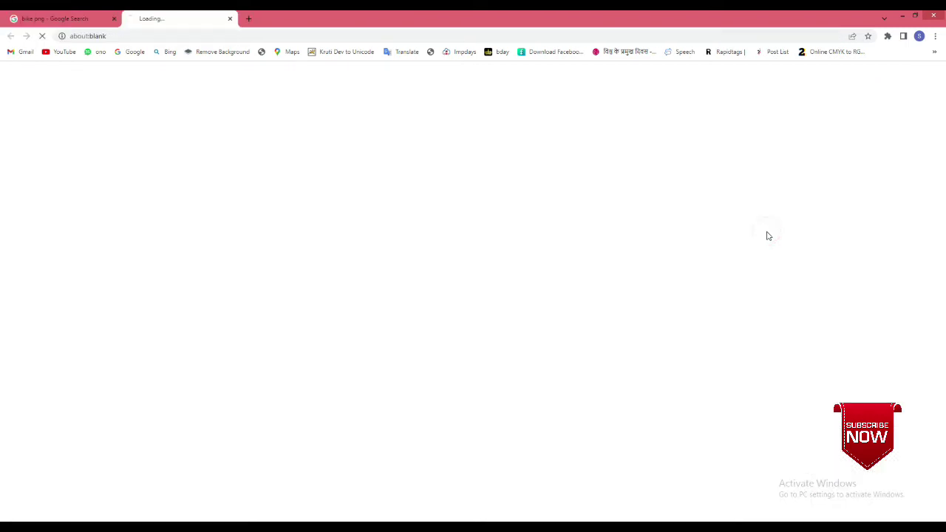
left_click(64, 19)
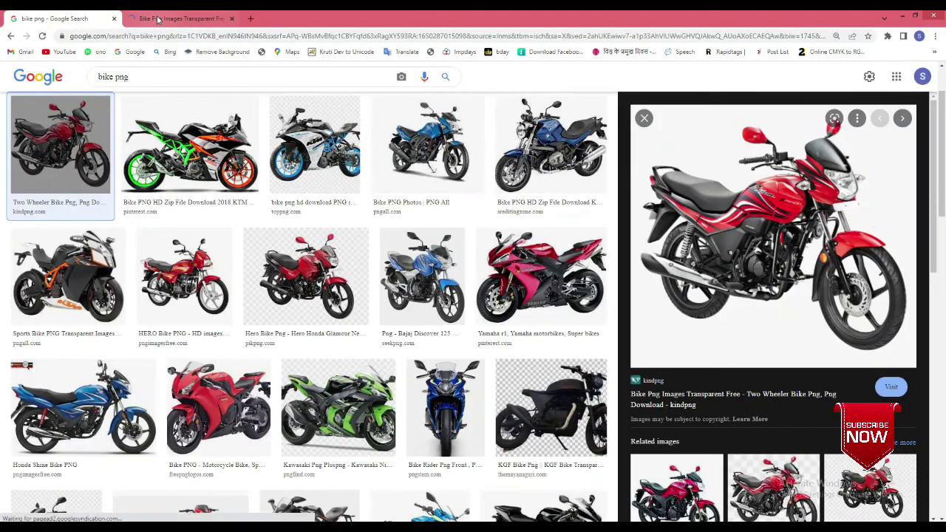
left_click(156, 22)
scroll(421, 251, "down", 3)
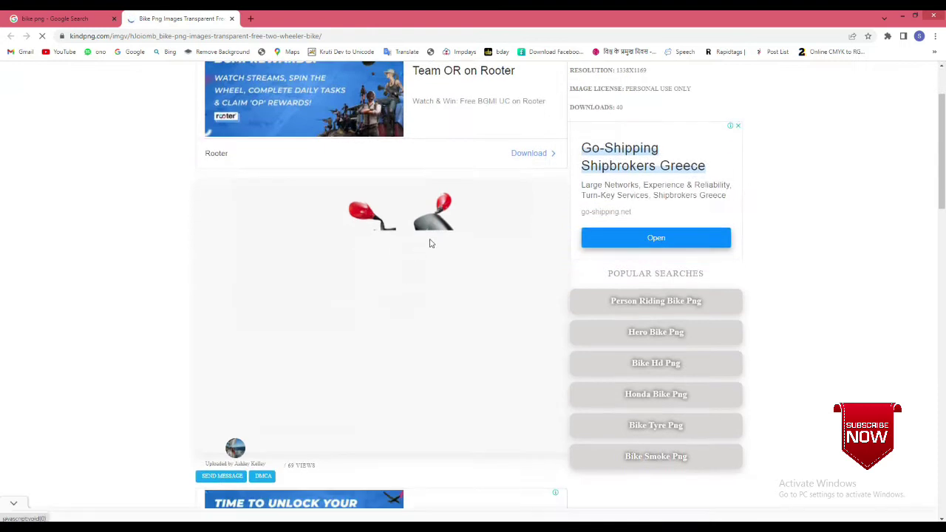
scroll(432, 241, "down", 1)
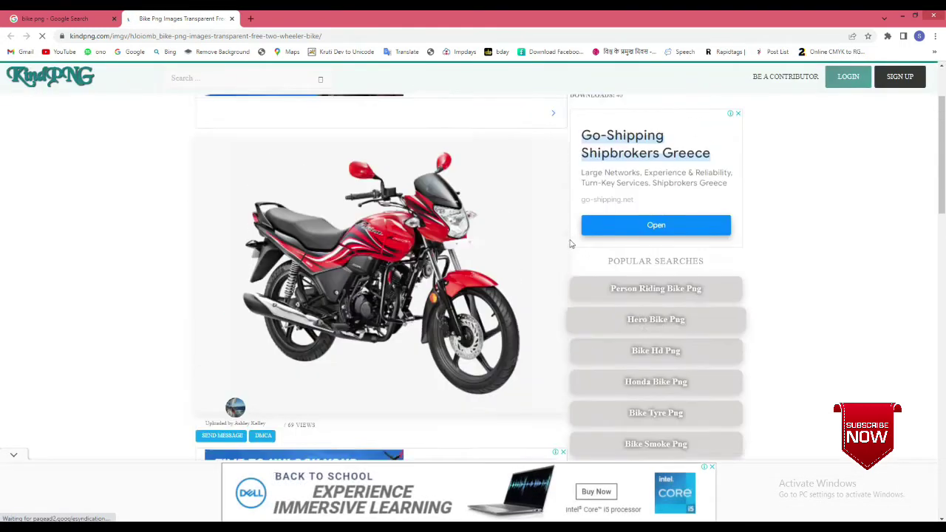
scroll(561, 243, "down", 2)
scroll(561, 243, "down", 3)
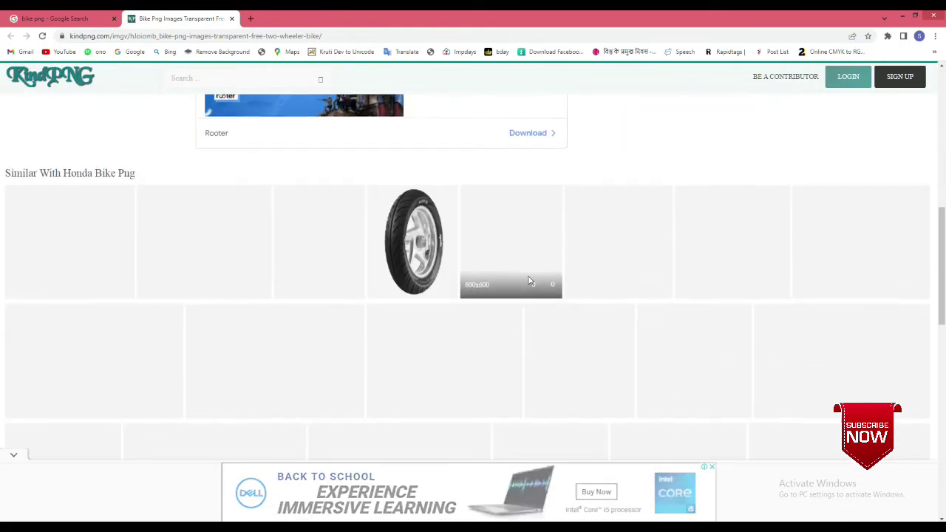
scroll(528, 279, "up", 10)
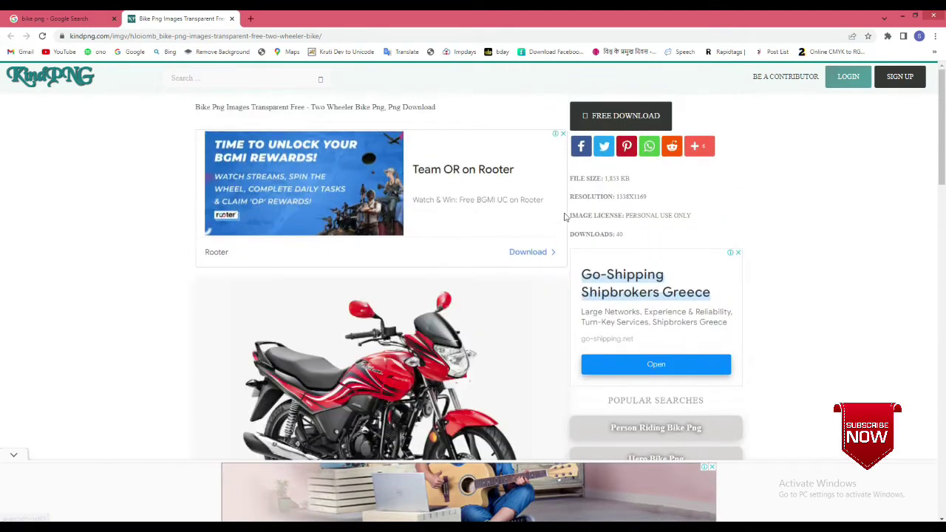
Download the transparent red motorcycle as kindpng_4787790.png and return to CorelDRAW.
left_click(602, 118)
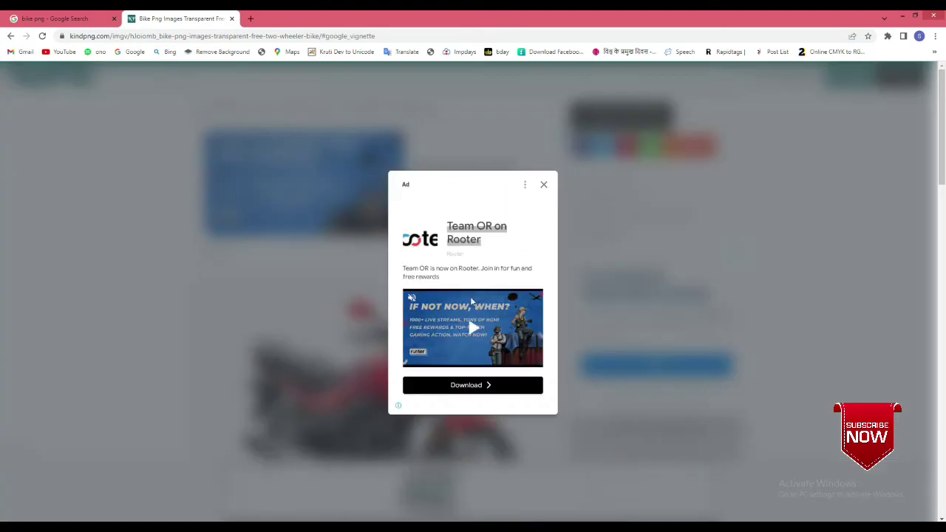
left_click(540, 186)
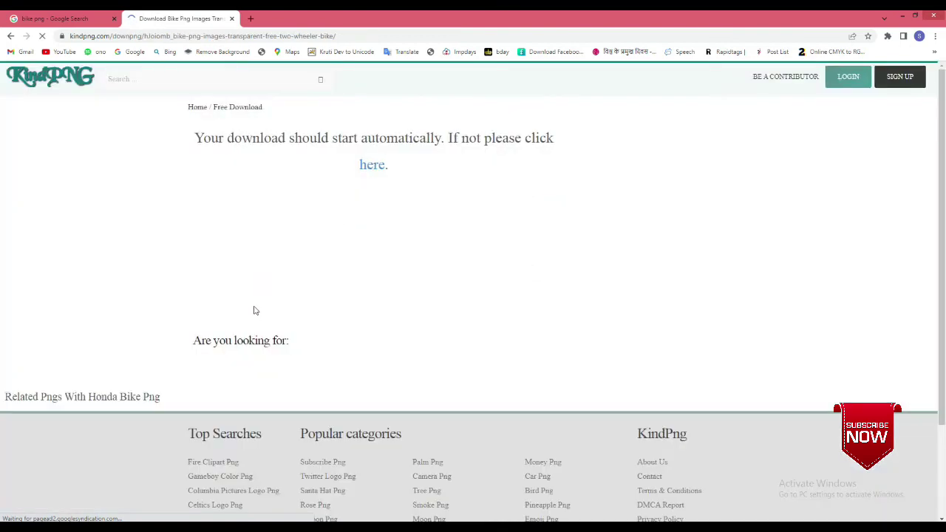
scroll(331, 301, "down", 4)
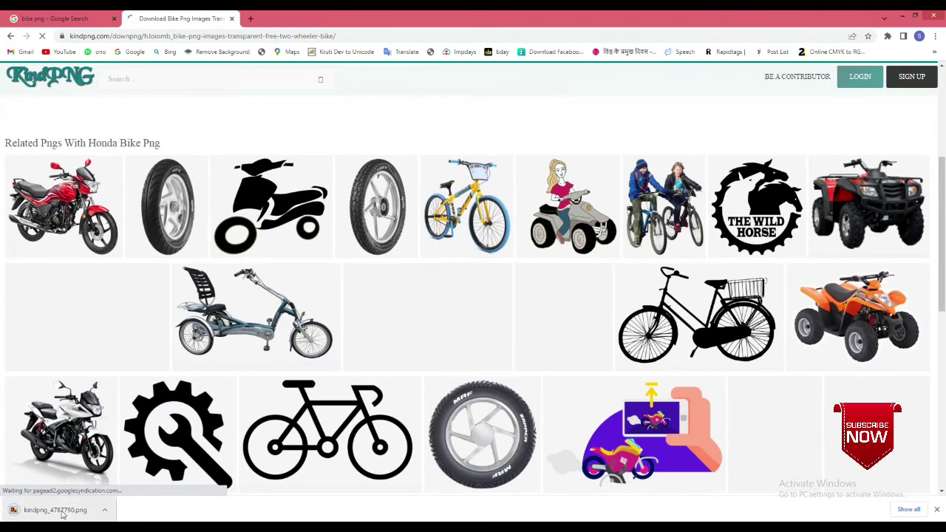
key("alt+Tab")
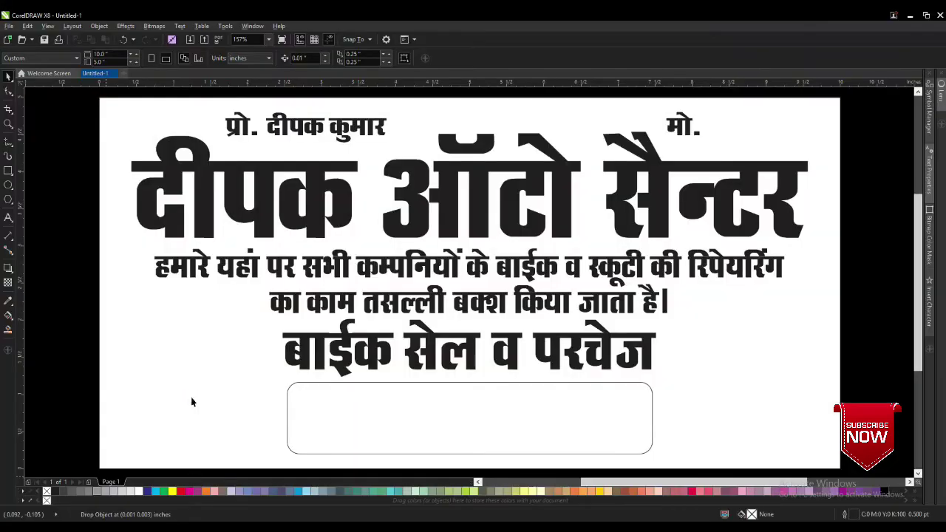
Paste the red motorcycle and scale and position it at the banner's bottom-left.
key("ctrl+v")
scroll(228, 365, "down", 3)
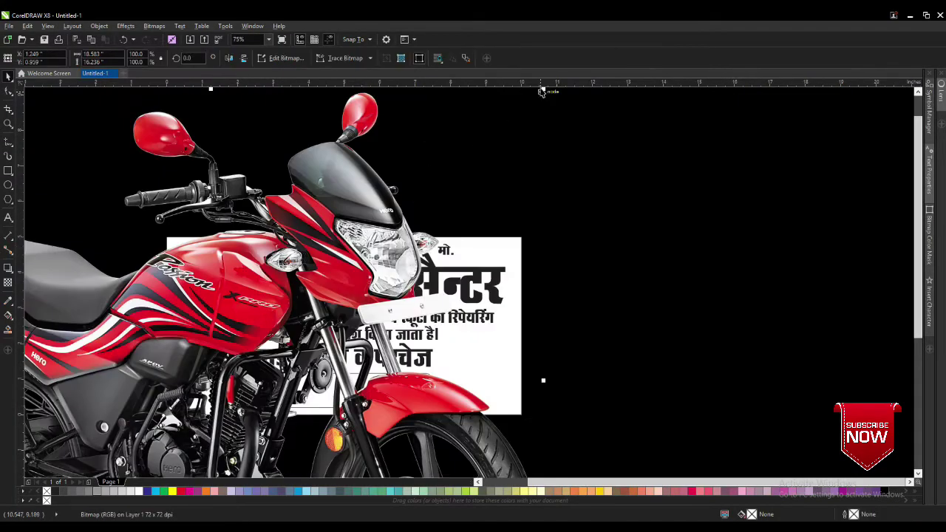
left_click_drag(535, 121, 255, 362)
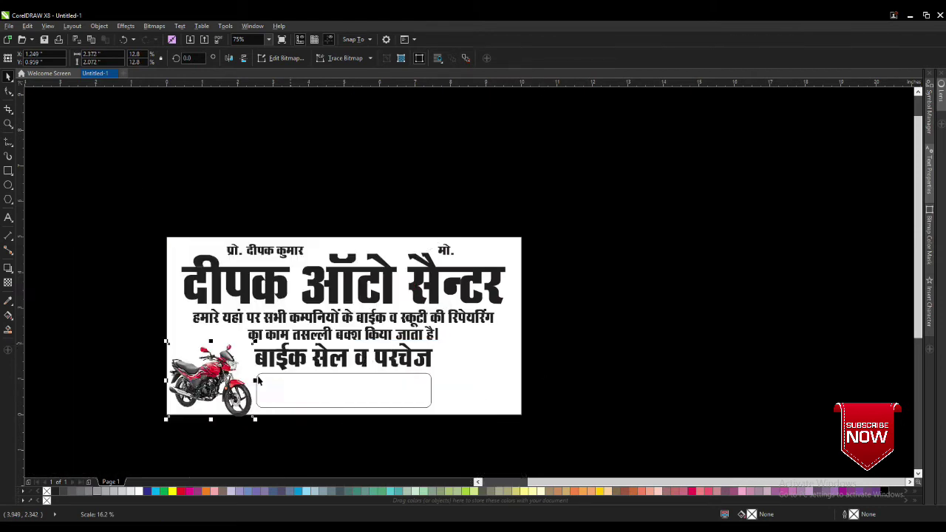
scroll(221, 362, "up", 2)
scroll(224, 390, "up", 2)
left_click_drag(297, 336, 312, 310)
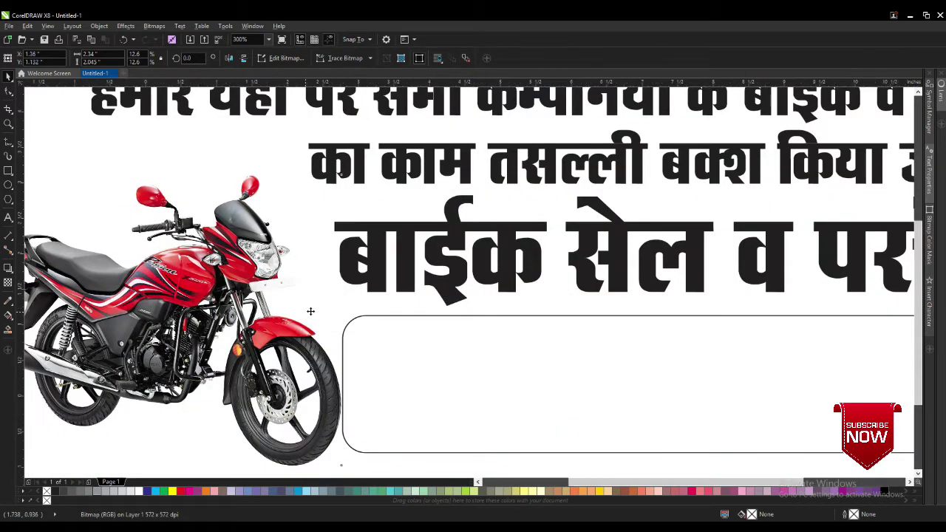
scroll(311, 310, "down", 2)
scroll(249, 292, "up", 2)
left_click_drag(248, 292, 246, 282)
scroll(243, 273, "down", 2)
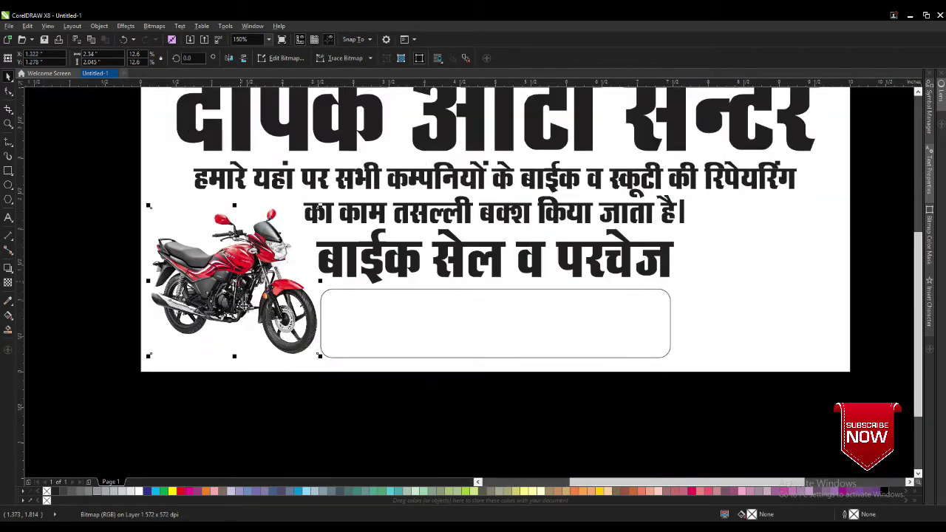
left_click_drag(321, 359, 337, 364)
Shrink and narrow the rounded box so it sits beside the motorcycle.
left_click(391, 332)
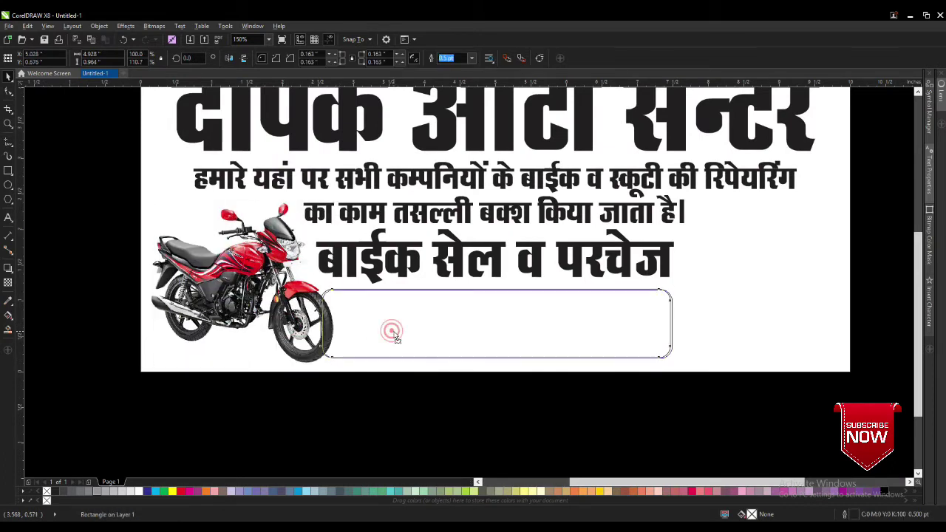
left_click_drag(674, 367, 660, 359)
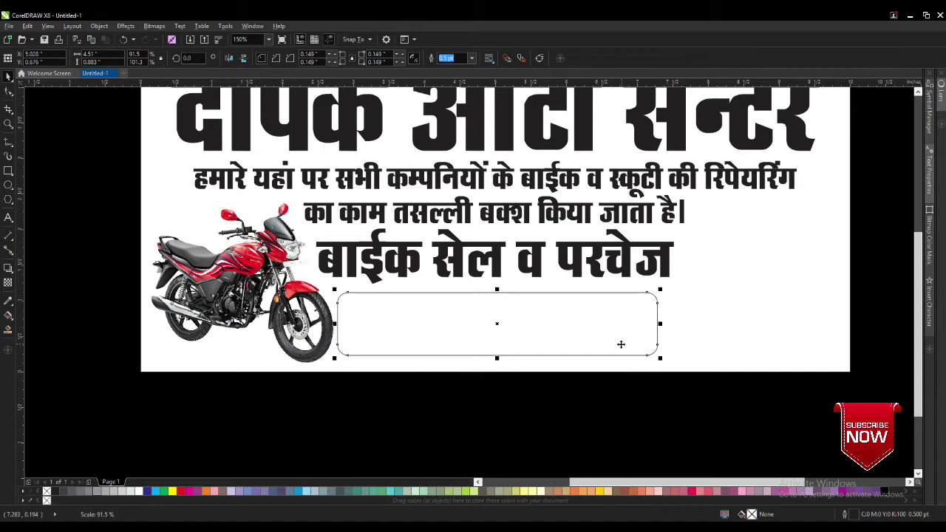
left_click_drag(662, 325, 659, 326)
key("alt+Tab")
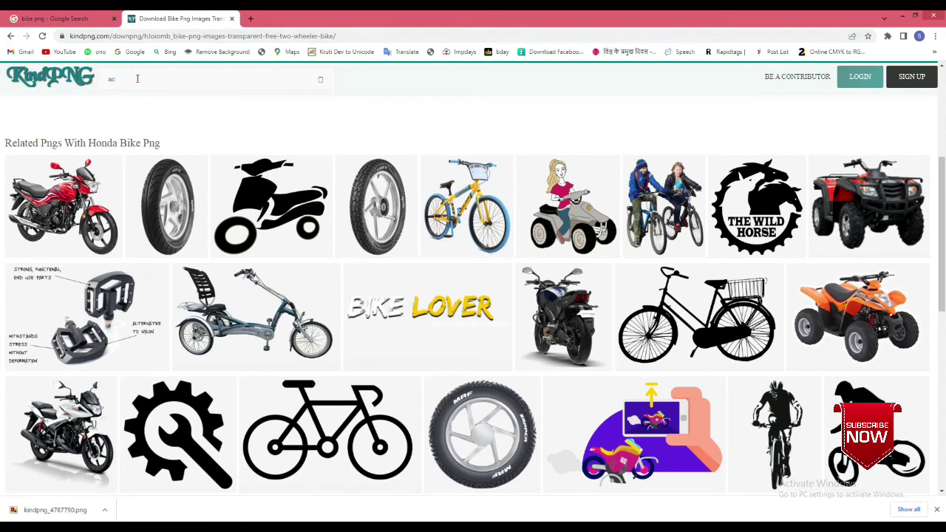
Search KindPNG for 'activa' and download the grey 'Pleasure Plus Vs Activa 5g' scooter PNG.
key("Return")
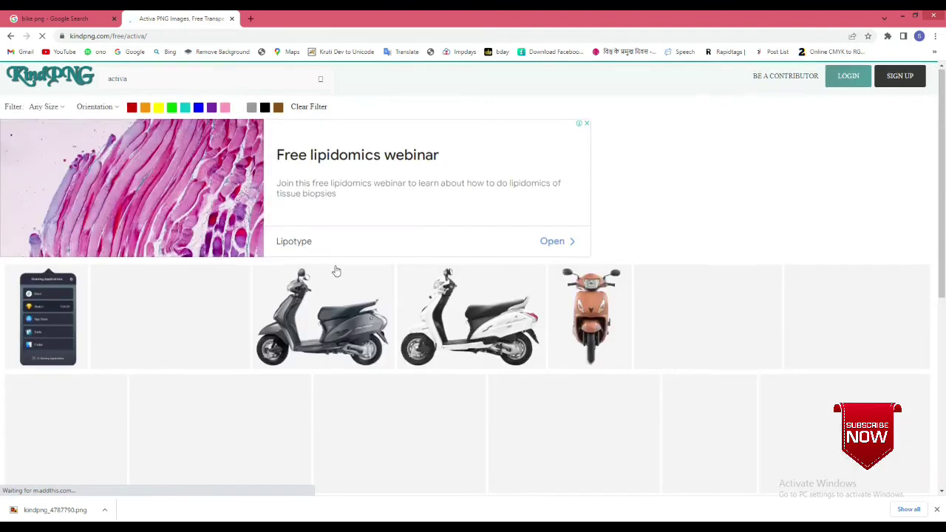
scroll(406, 272, "down", 1)
scroll(479, 274, "down", 3)
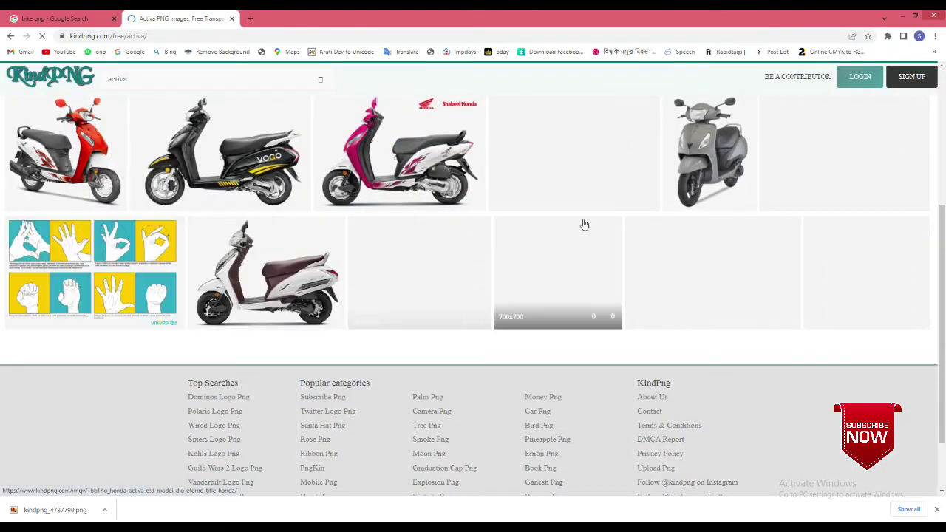
left_click(718, 161)
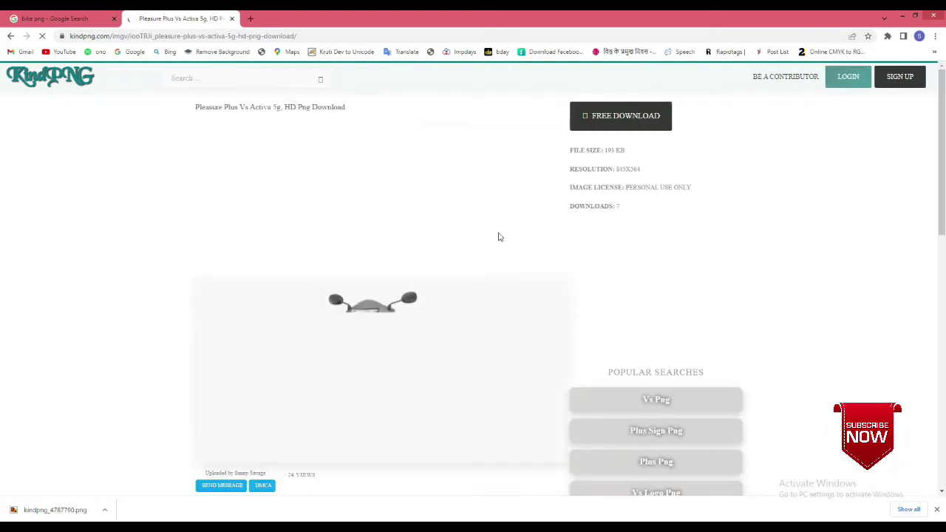
left_click(627, 126)
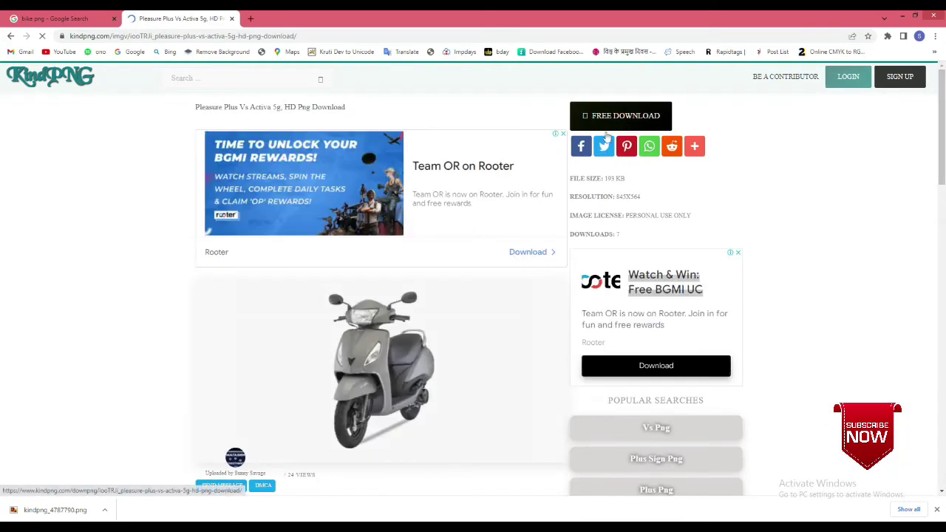
scroll(295, 296, "down", 2)
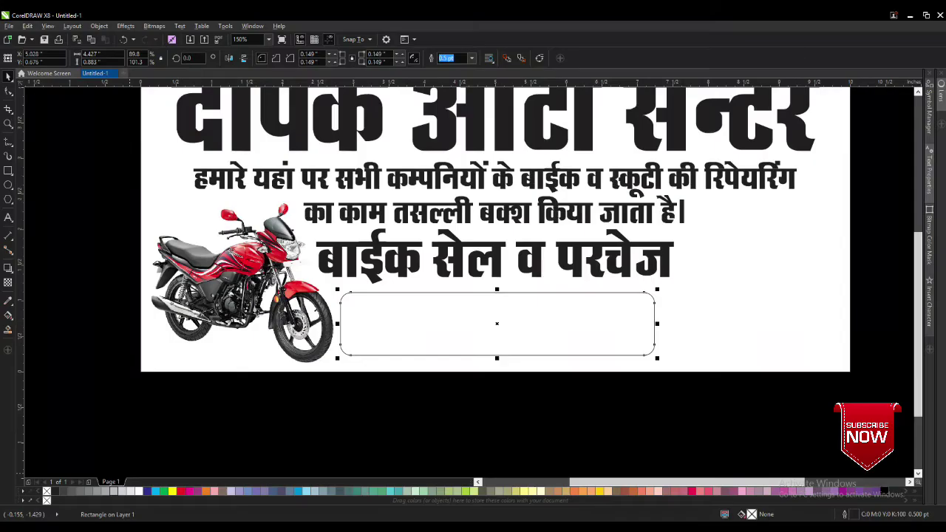
Paste the grey scooter, scale it to about 38%, and place it at the banner's right.
key("ctrl+v")
scroll(184, 418, "down", 3)
left_click_drag(189, 355, 485, 359)
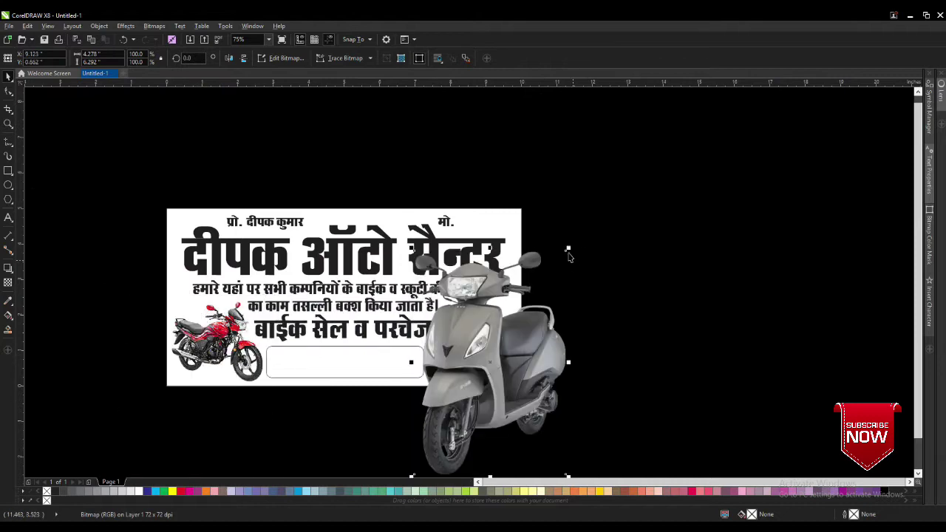
left_click_drag(569, 249, 520, 322)
scroll(520, 321, "up", 2)
left_click_drag(480, 371, 467, 330)
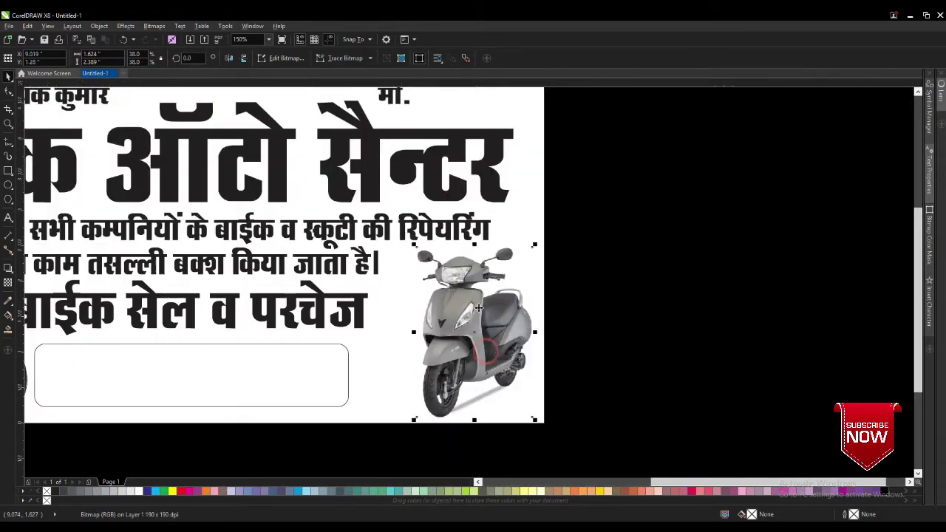
left_click_drag(525, 333, 529, 333)
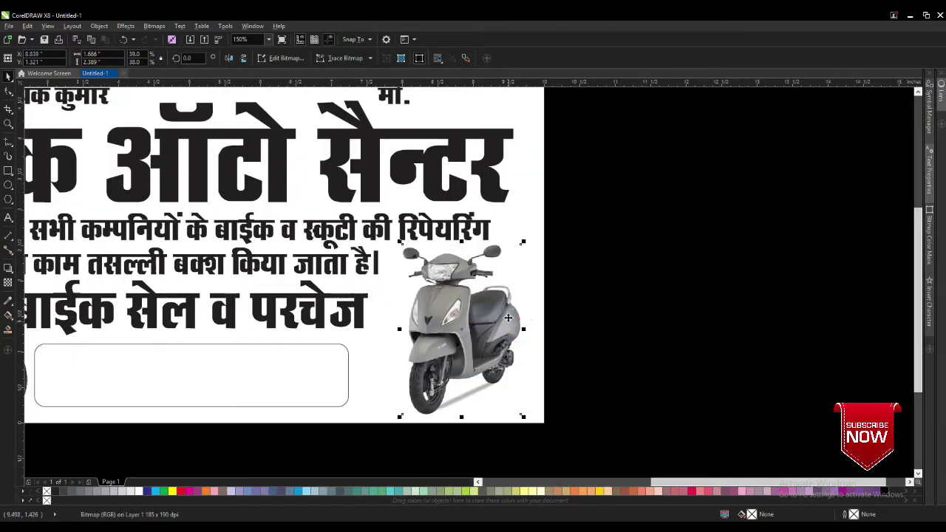
Widen the rounded box toward the scooter.
left_click(321, 351)
left_click_drag(352, 374, 391, 349)
scroll(450, 367, "down", 2)
scroll(383, 368, "up", 2)
Enlarge the subheading slightly and move it a little lower.
left_click(402, 321)
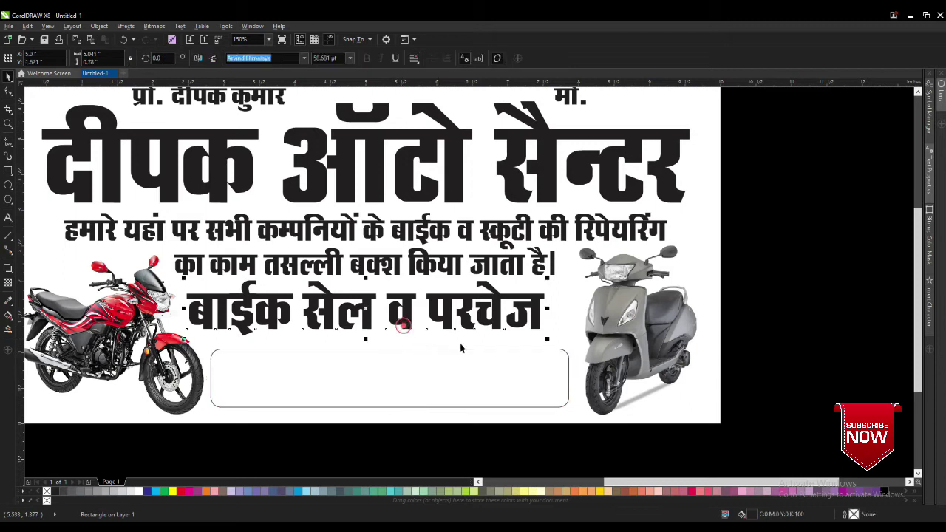
left_click_drag(549, 338, 569, 352)
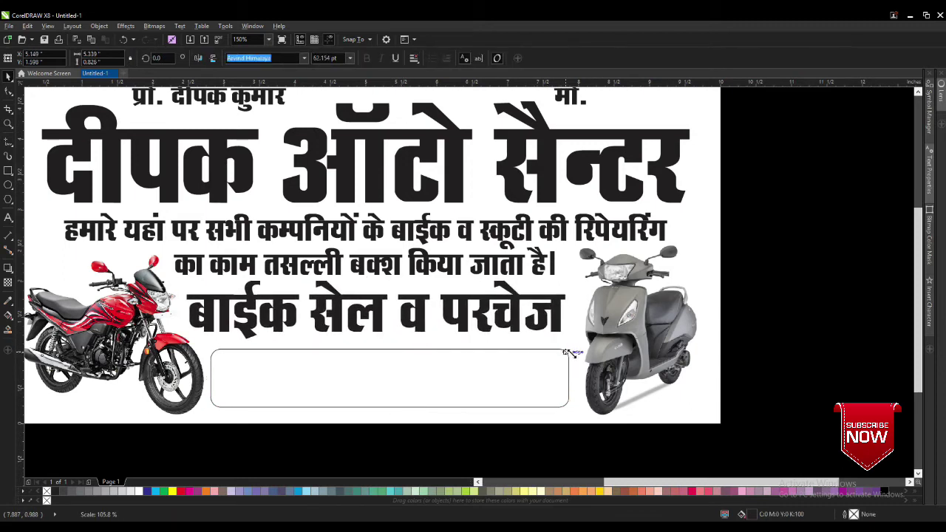
left_click_drag(419, 327, 421, 337)
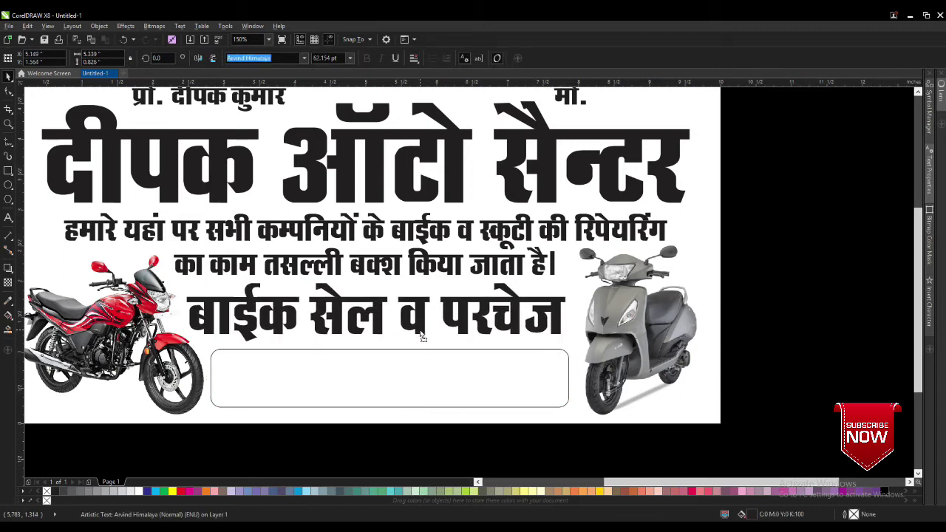
left_click(411, 373)
scroll(412, 371, "down", 2)
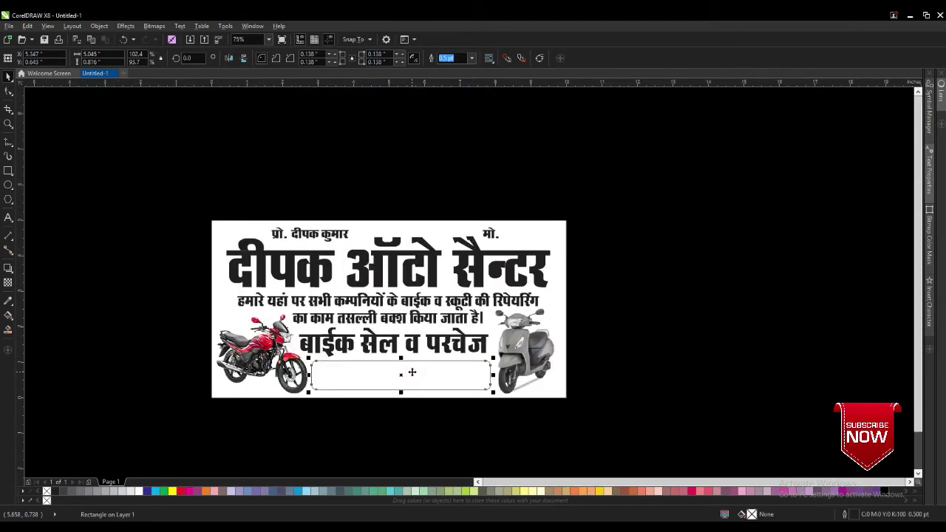
key("alt+Tab")
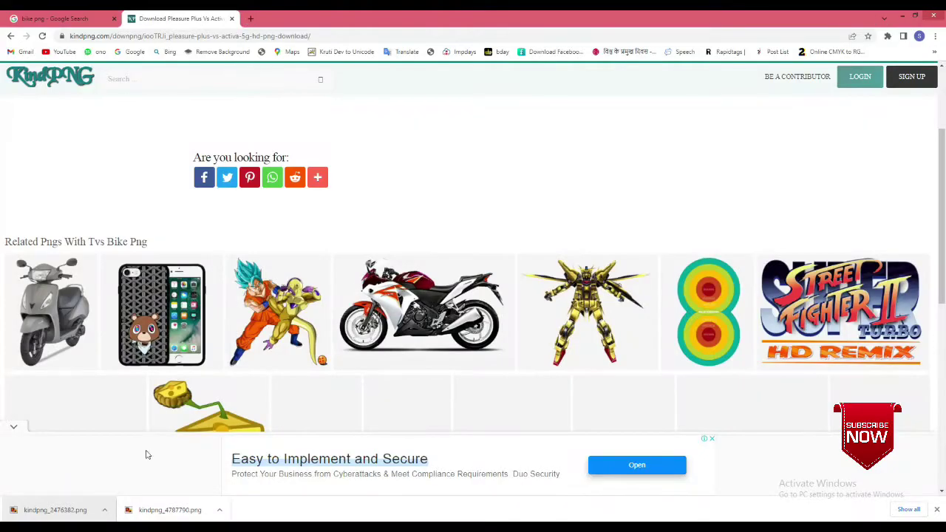
Search Google for 'hero logo' in a new tab and show its image results.
left_click(252, 19)
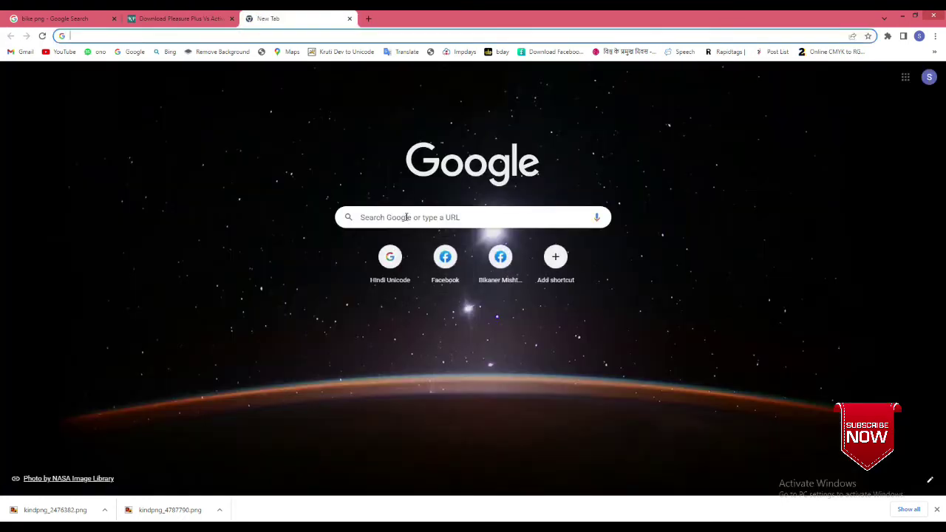
left_click(405, 217)
type("hero")
type(" logo")
key("Return")
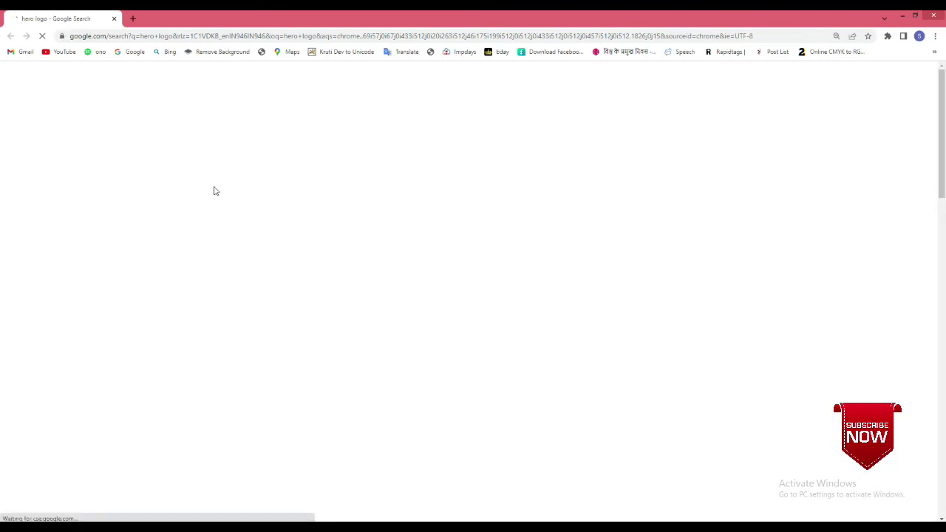
scroll(163, 192, "down", 1)
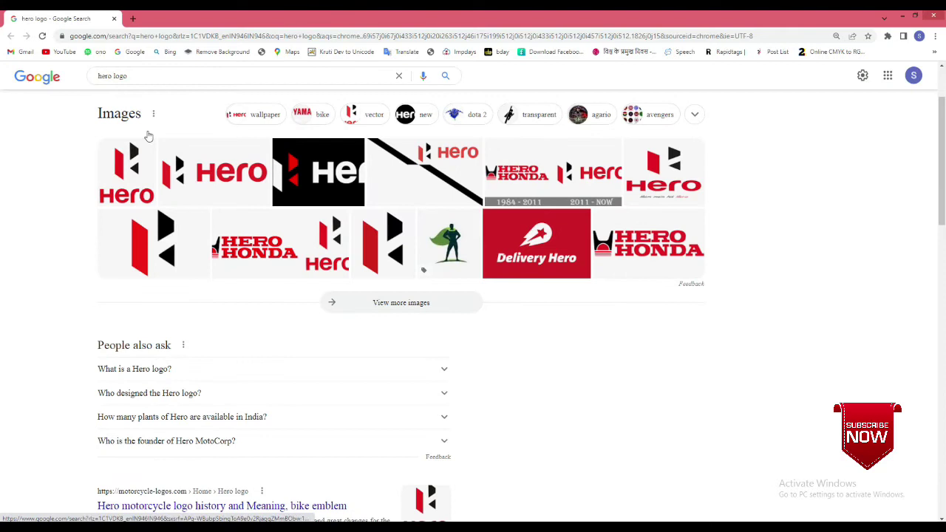
scroll(283, 210, "up", 2)
left_click(150, 123)
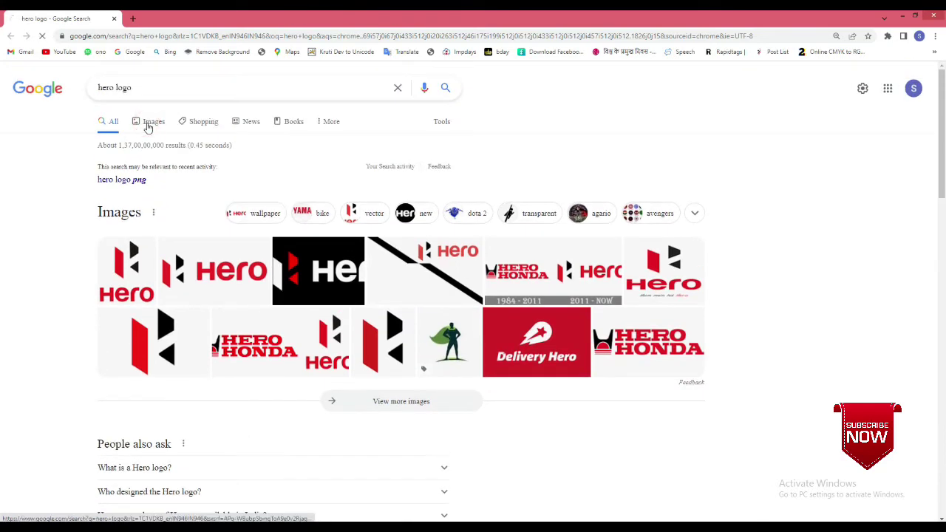
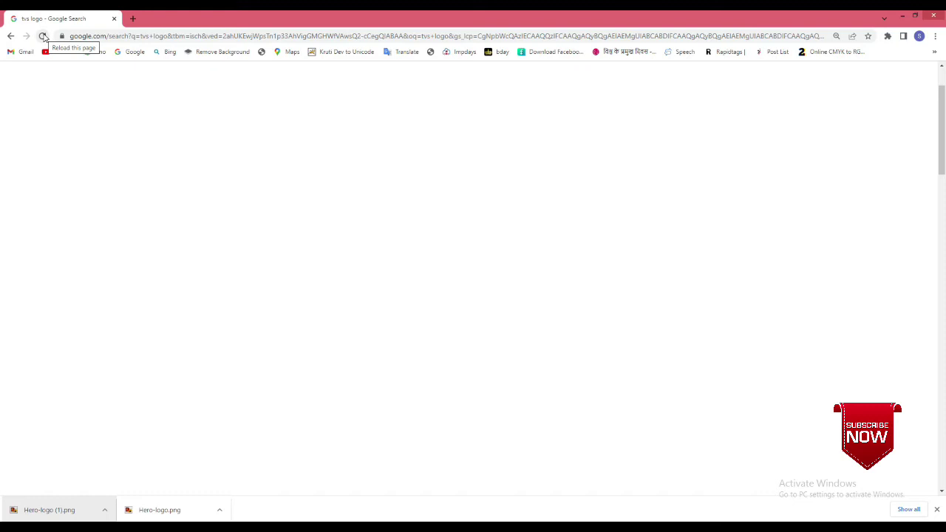
Copy the large TVS logo image from the reloaded results and return to the CorelDRAW banner.
left_click(43, 36)
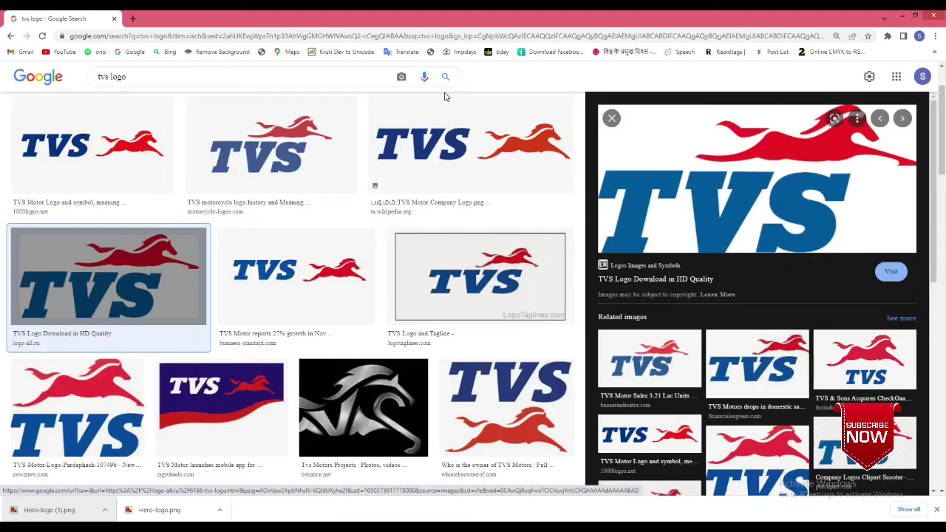
right_click(714, 224)
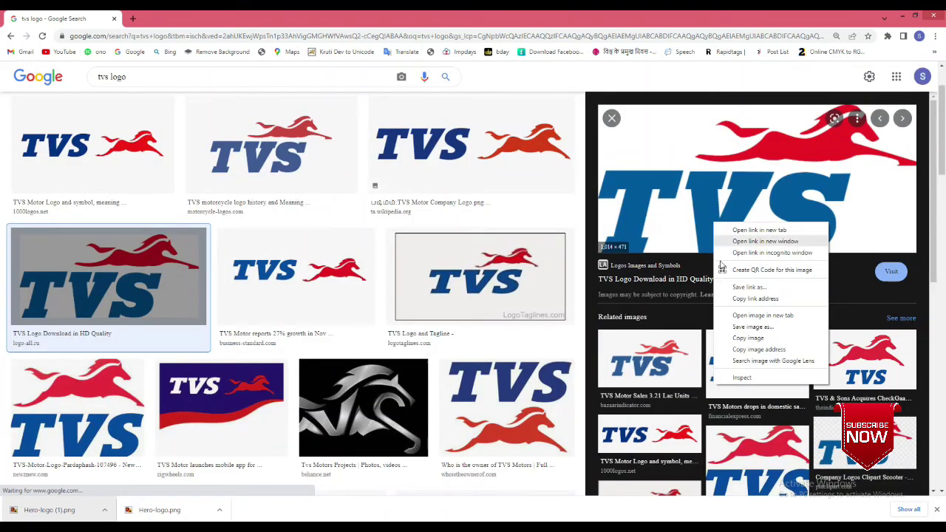
left_click(736, 339)
left_click(153, 500)
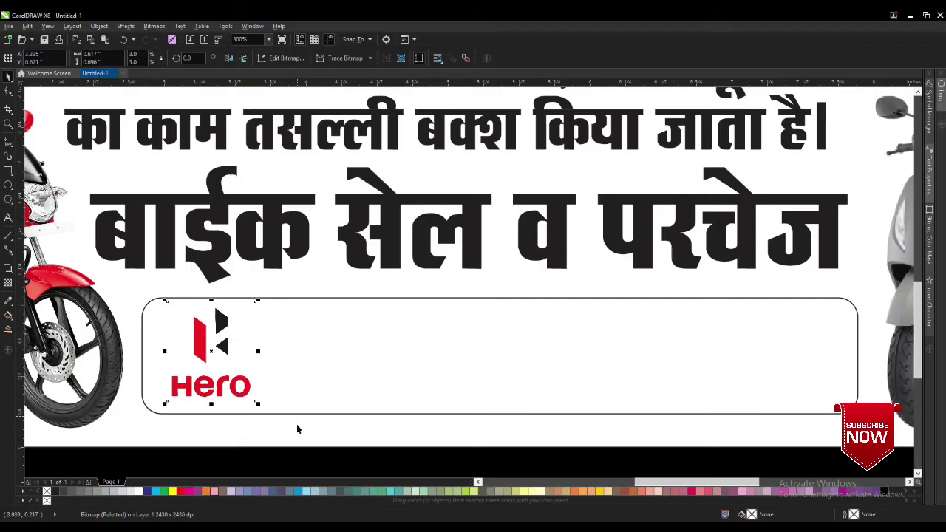
Paste the TVS logo, shrink it and centre it in the logo box.
key("ctrl+v")
scroll(251, 249, "down", 5)
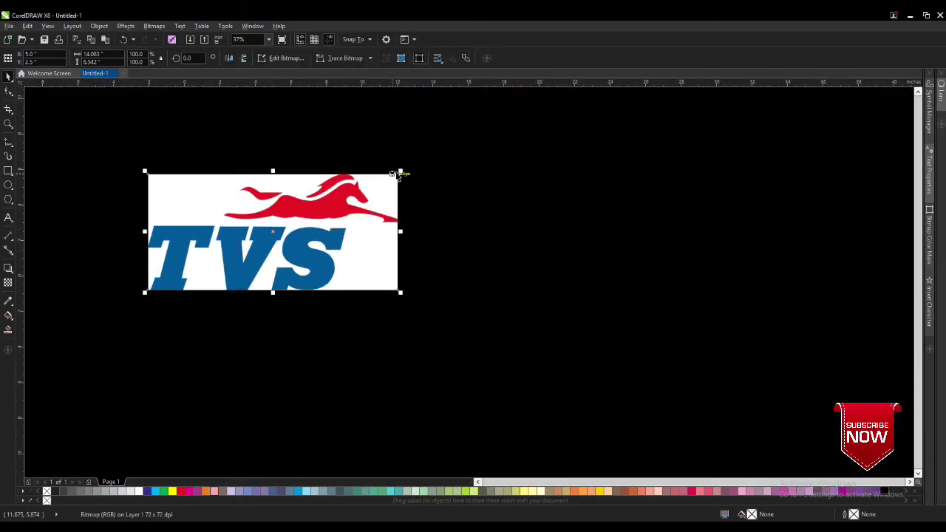
left_click_drag(405, 173, 274, 280)
scroll(274, 281, "up", 3)
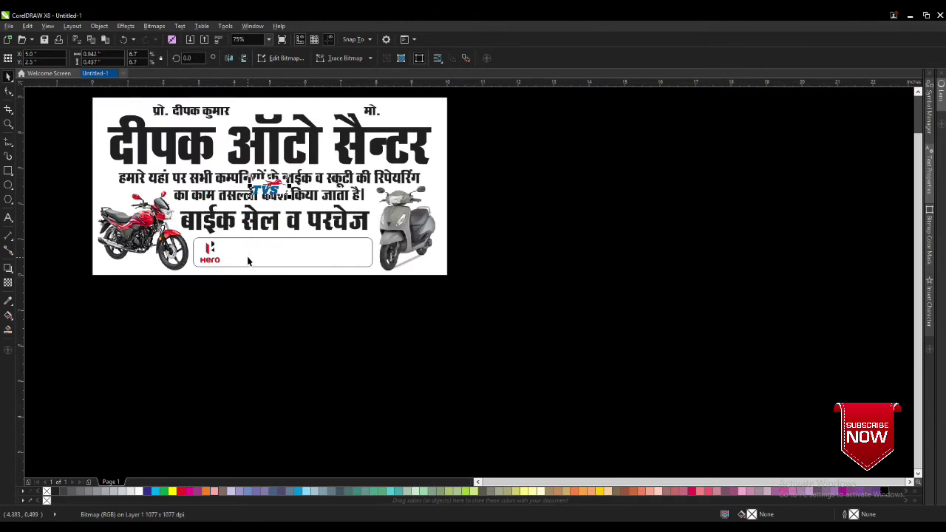
scroll(249, 261, "up", 3)
key("e")
key("c")
Position the TVS logo beside the Hero logo, enlarging it slightly.
left_click(266, 338)
left_click_drag(302, 258, 240, 269)
scroll(240, 270, "up", 2)
scroll(359, 264, "up", 1)
scroll(342, 264, "down", 1)
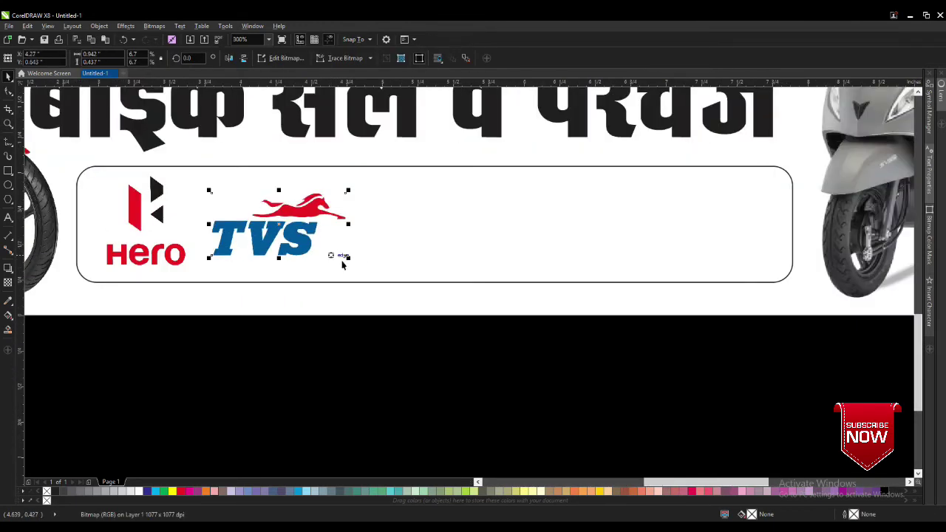
left_click_drag(353, 262, 369, 268)
left_click_drag(303, 255, 318, 255)
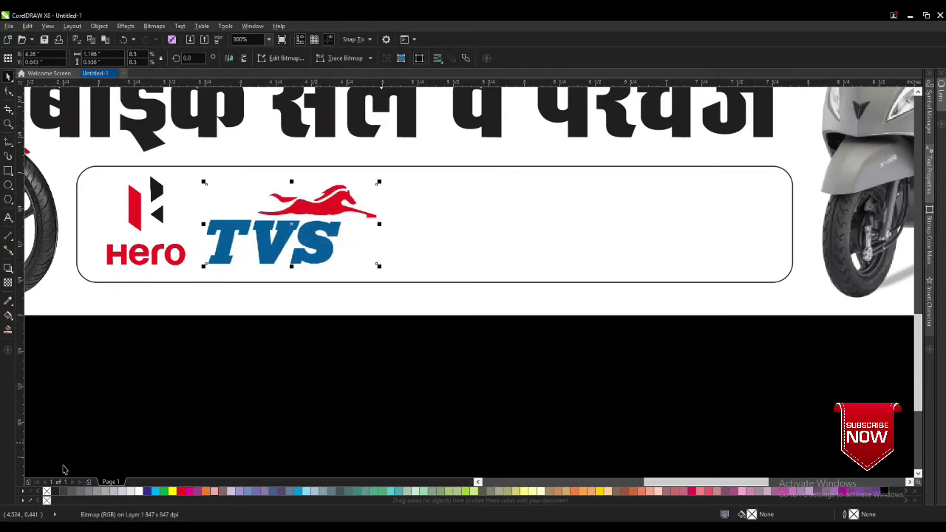
Close the empty New Tab window and bring back the TVS image search in Chrome.
mouse_move(118, 526)
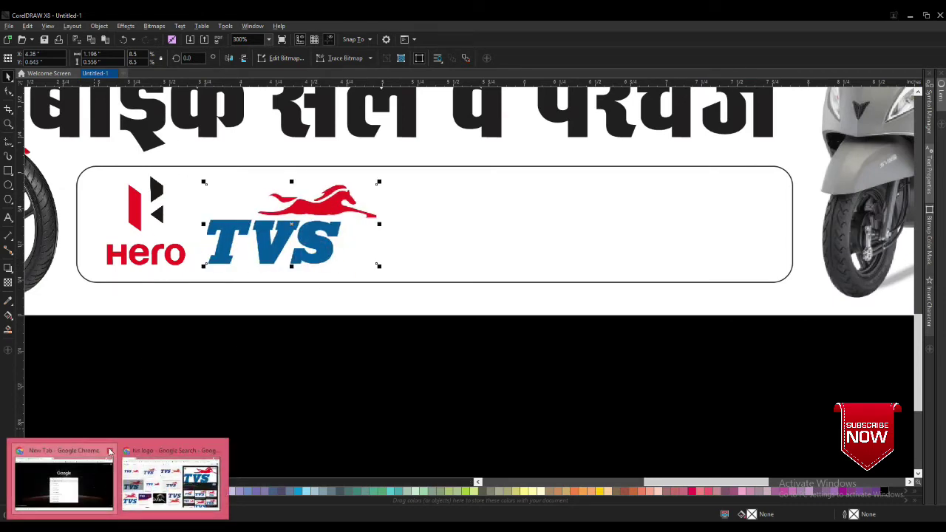
left_click(109, 451)
left_click(110, 472)
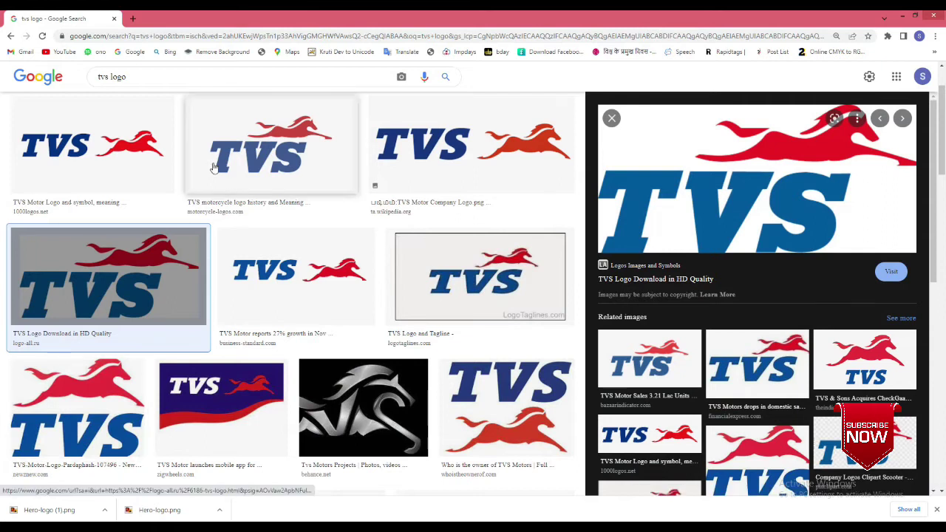
Change the image search from 'tvs' to 'yamaha' and run it.
double_click(103, 77)
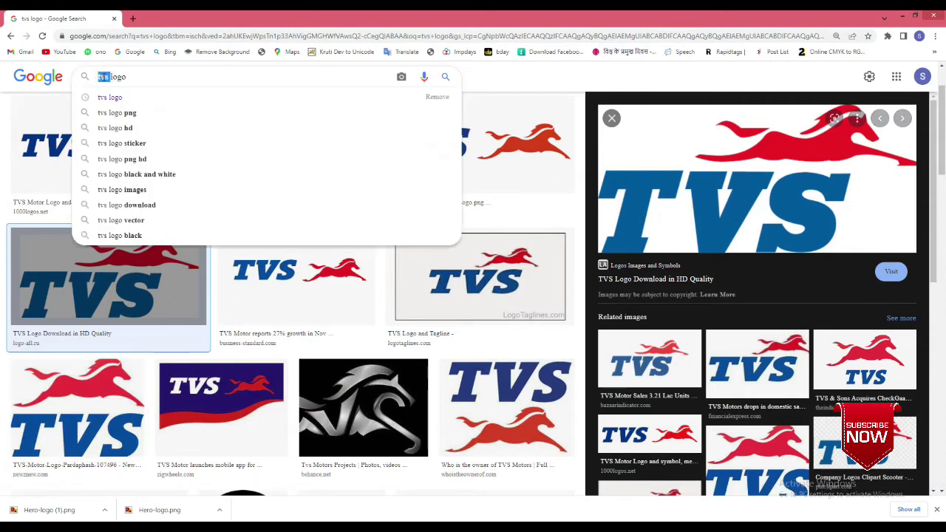
type("yamaha")
key("Return")
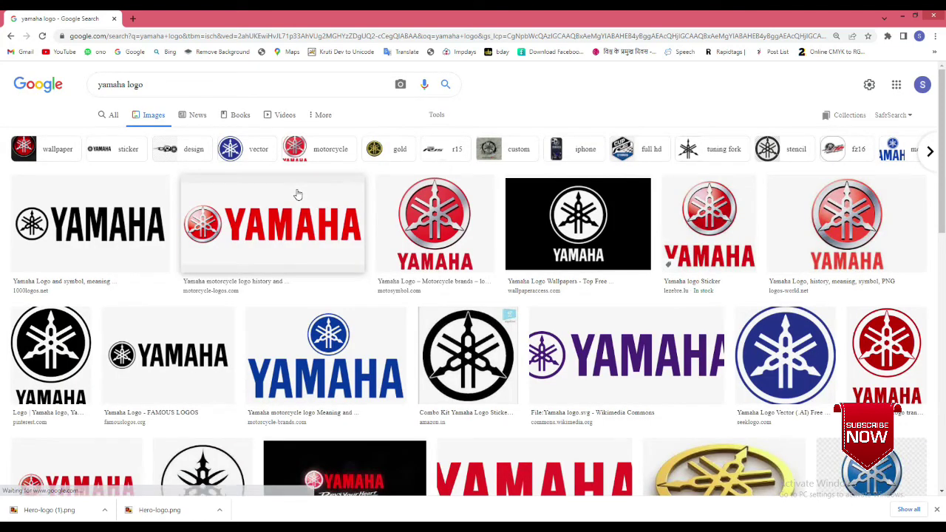
Save the red Yamaha emblem image as Yamaha-Logo.png.
left_click(430, 226)
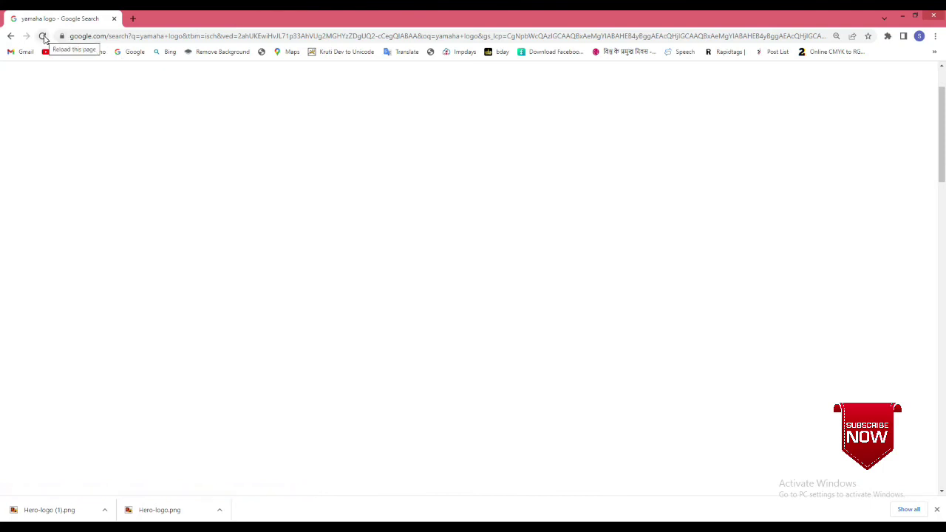
left_click(43, 36)
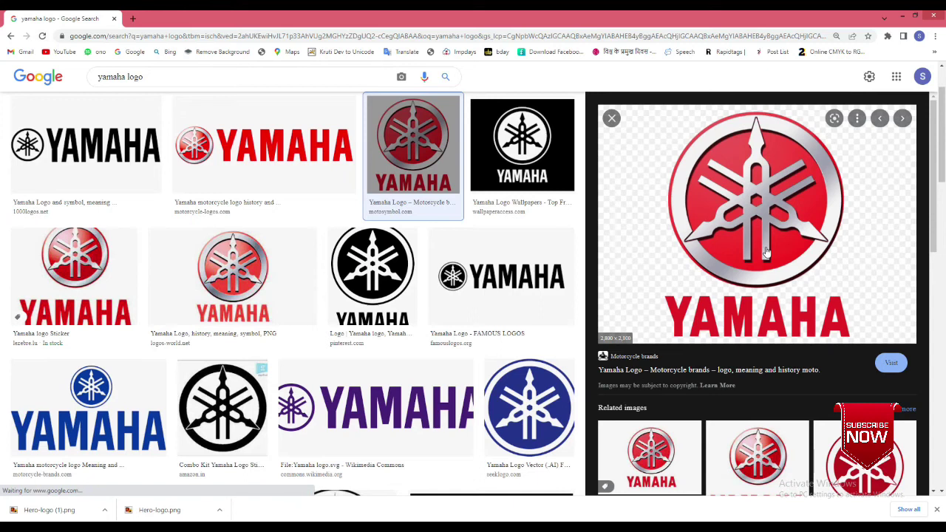
right_click(765, 251)
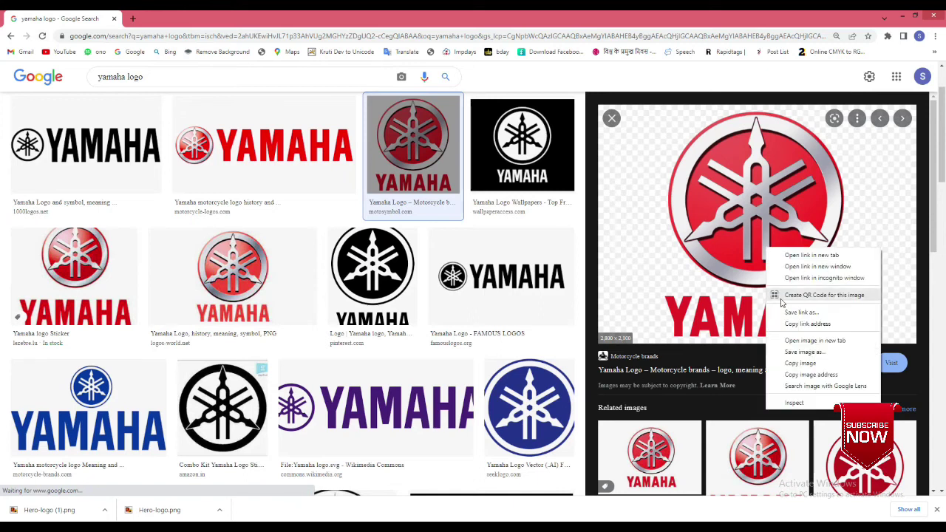
left_click(793, 354)
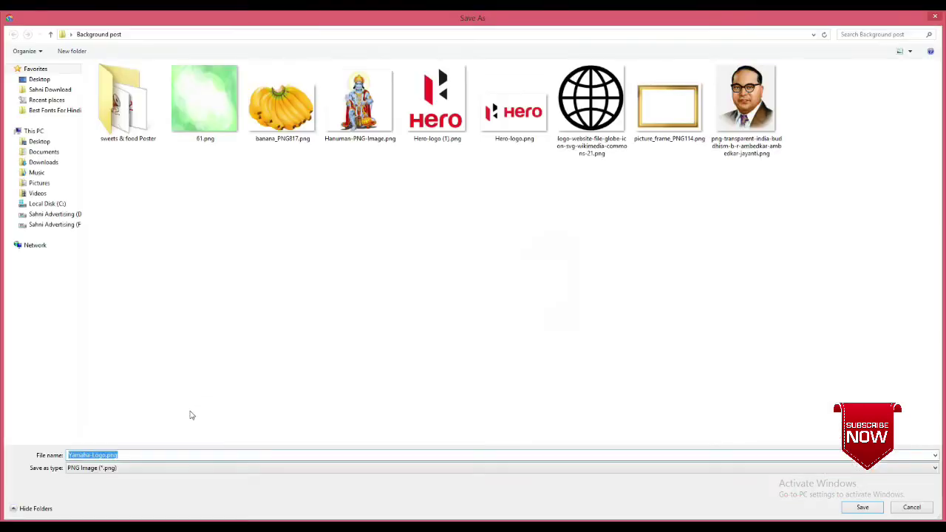
key("Return")
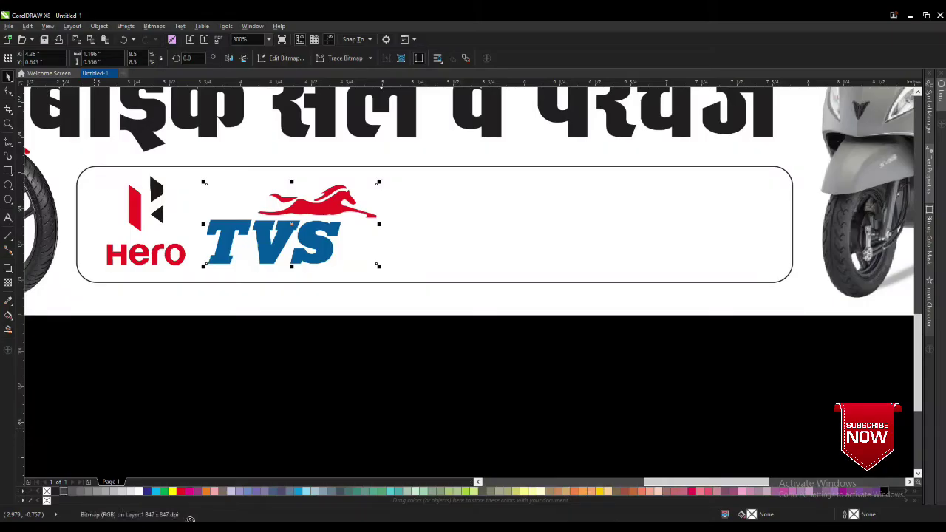
Drag Yamaha-Logo.png into the drawing, shrink it and move it into the box beside TVS.
left_click_drag(366, 390, 376, 346)
scroll(376, 346, "down", 4)
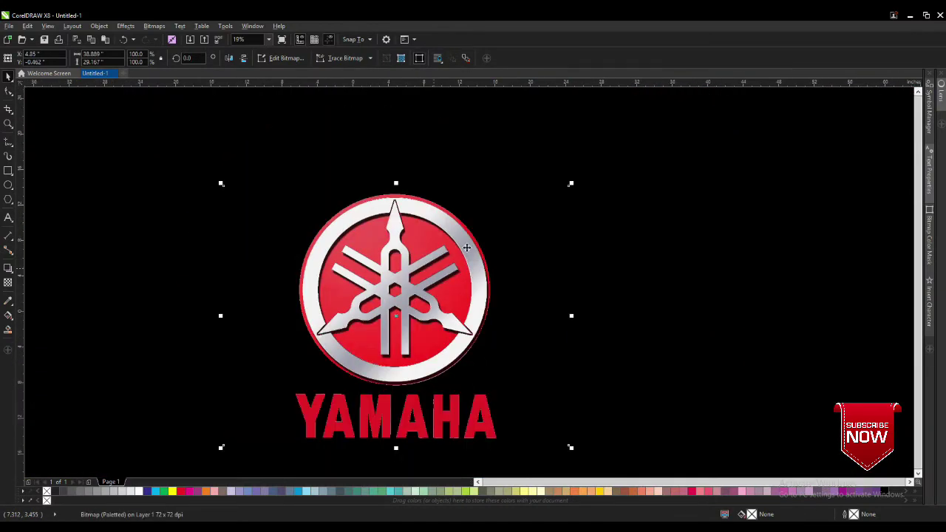
left_click_drag(570, 183, 468, 253)
scroll(469, 253, "up", 3)
left_click_drag(503, 207, 299, 364)
scroll(280, 362, "up", 2)
left_click_drag(259, 406, 313, 330)
Fine-tune the Yamaha logo's size and position to match the TVS logo.
scroll(313, 330, "up", 2)
left_click_drag(391, 270, 348, 289)
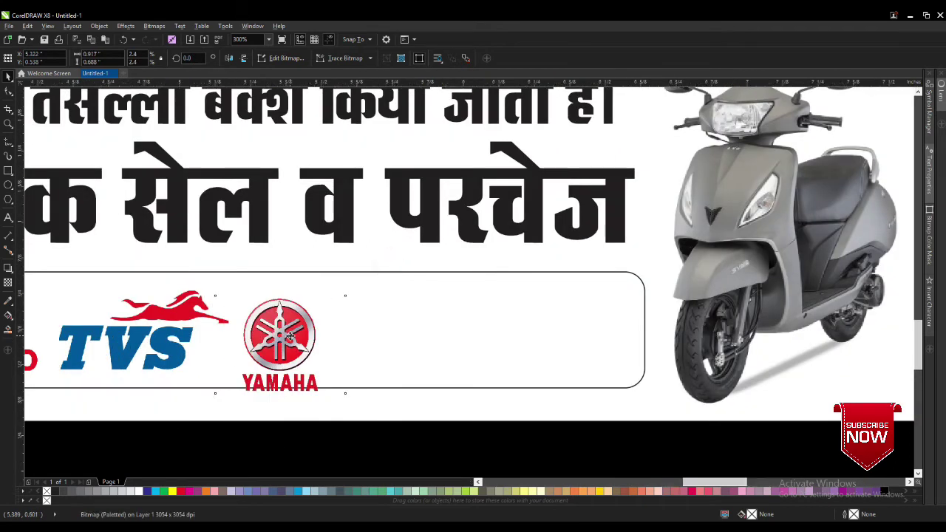
scroll(292, 333, "up", 2)
left_click_drag(277, 313, 278, 313)
left_click(441, 332)
scroll(288, 366, "down", 2)
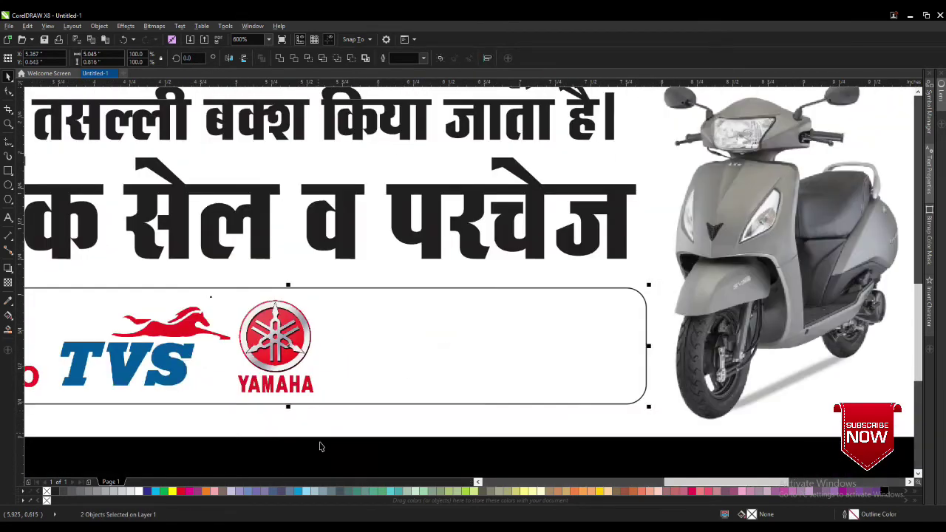
left_click(271, 364)
scroll(334, 410, "up", 2)
left_click_drag(352, 387, 373, 394)
scroll(370, 392, "down", 5)
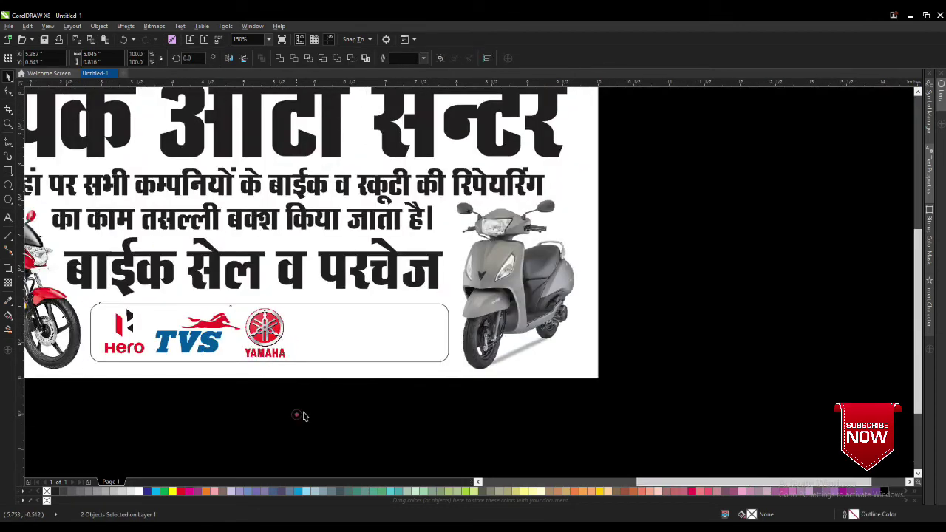
left_click(301, 414)
scroll(357, 379, "up", 1)
Back in Chrome, change the image search from 'yamaha' to 'bajaj motors'.
left_click(129, 511)
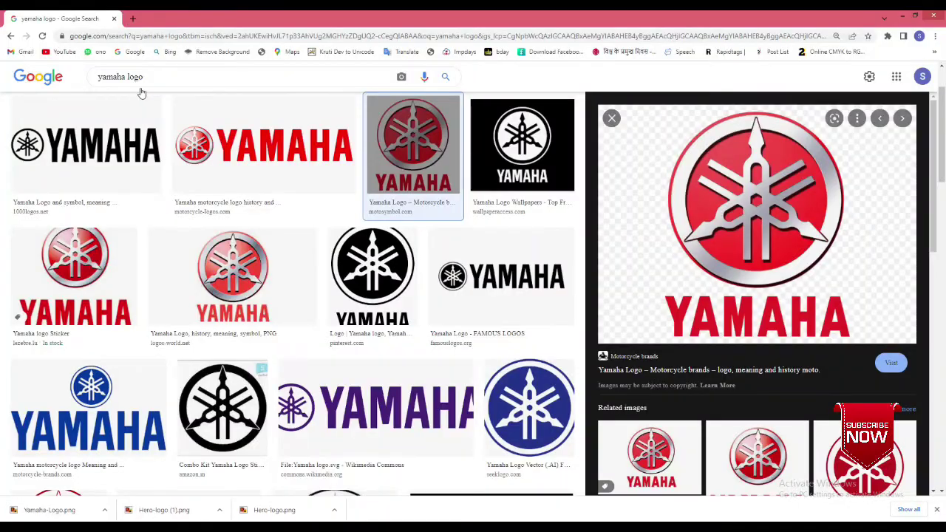
double_click(113, 76)
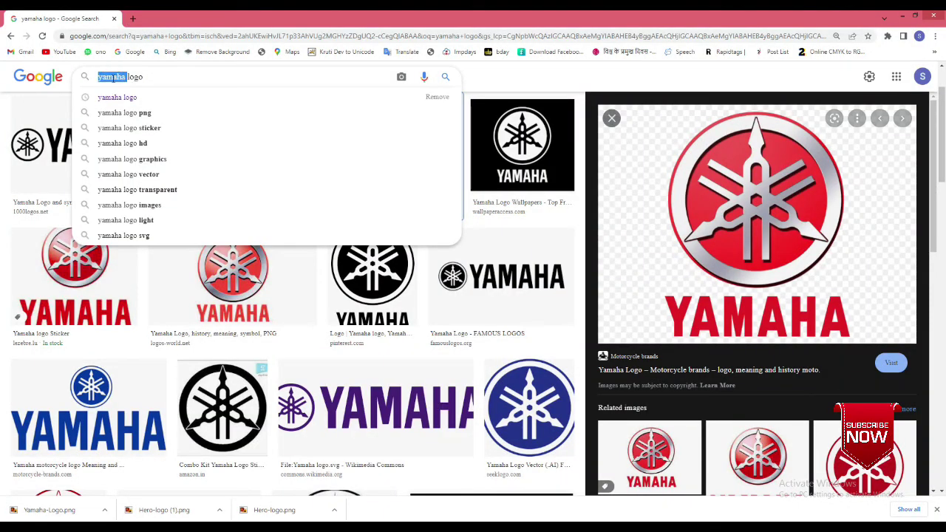
type("ba")
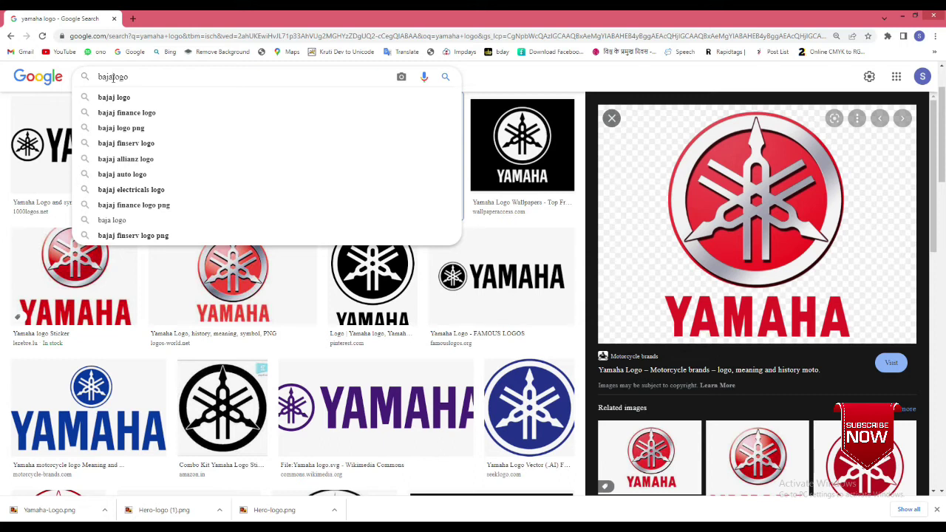
type("jaj")
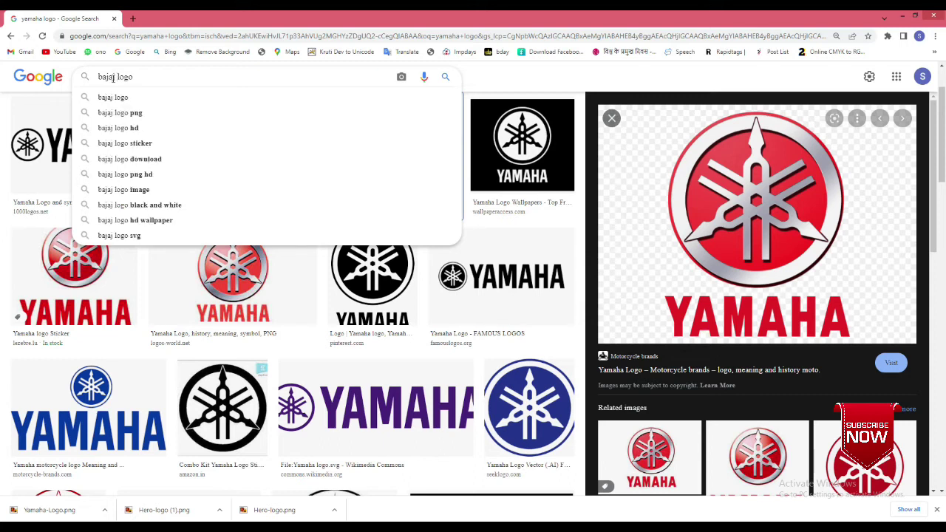
type(" motors")
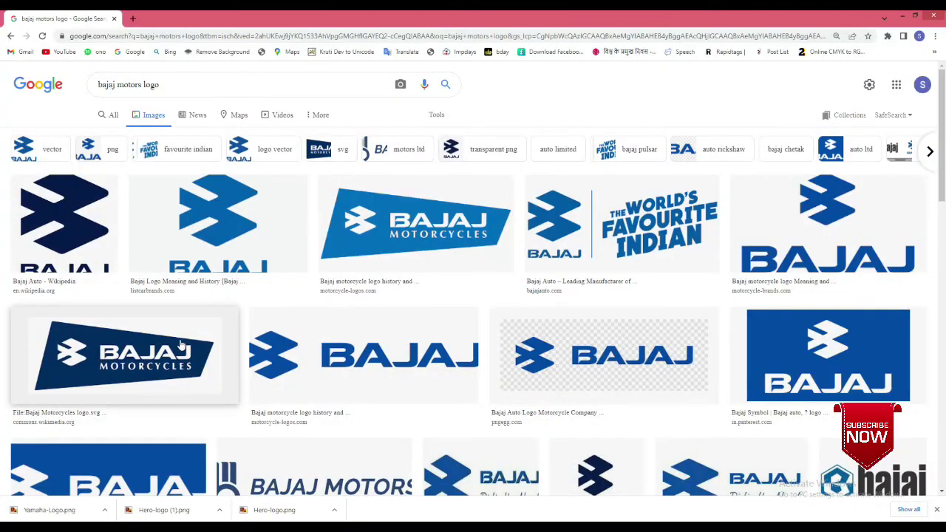
Open the blue Bajaj Motorcycles logo preview and choose Save image as.
left_click(344, 243)
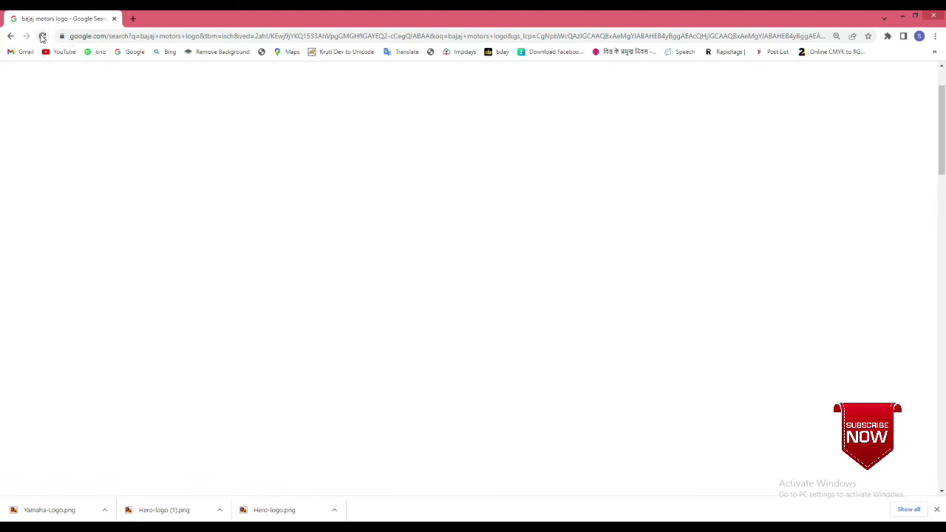
left_click(43, 37)
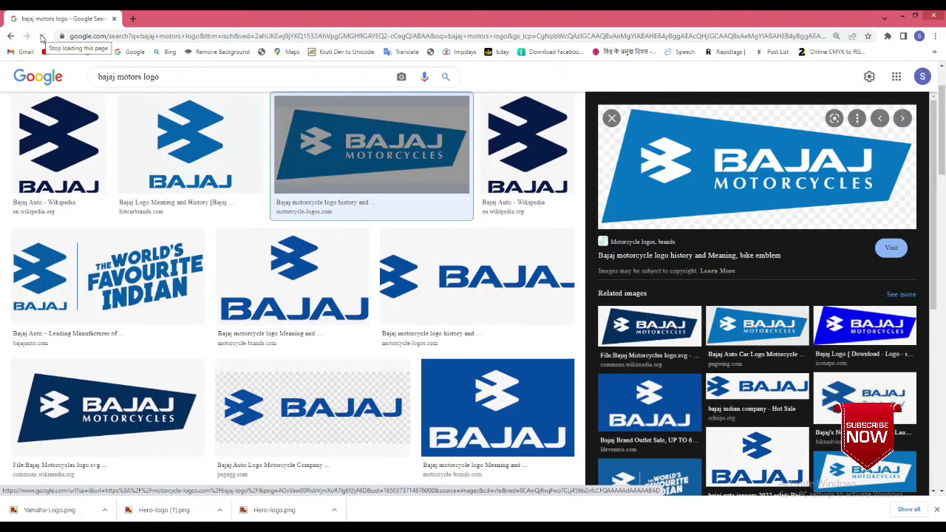
right_click(633, 176)
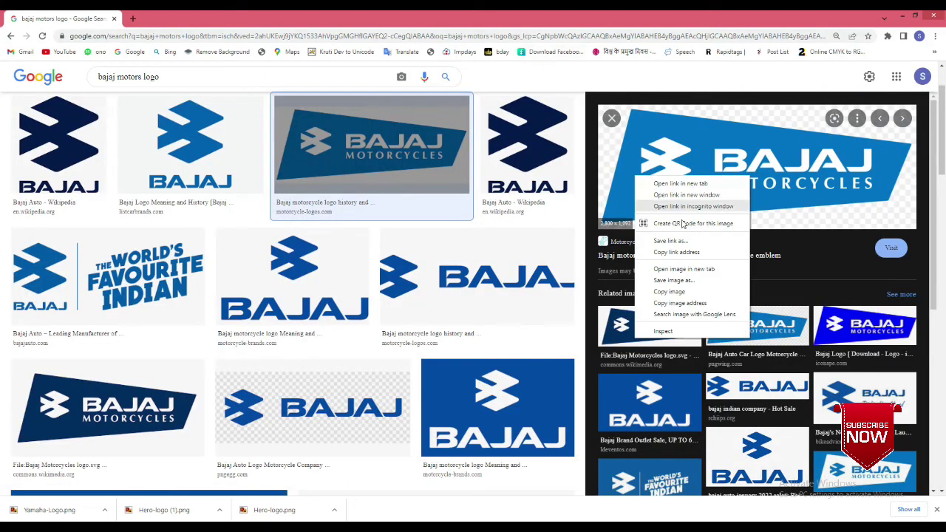
left_click(669, 279)
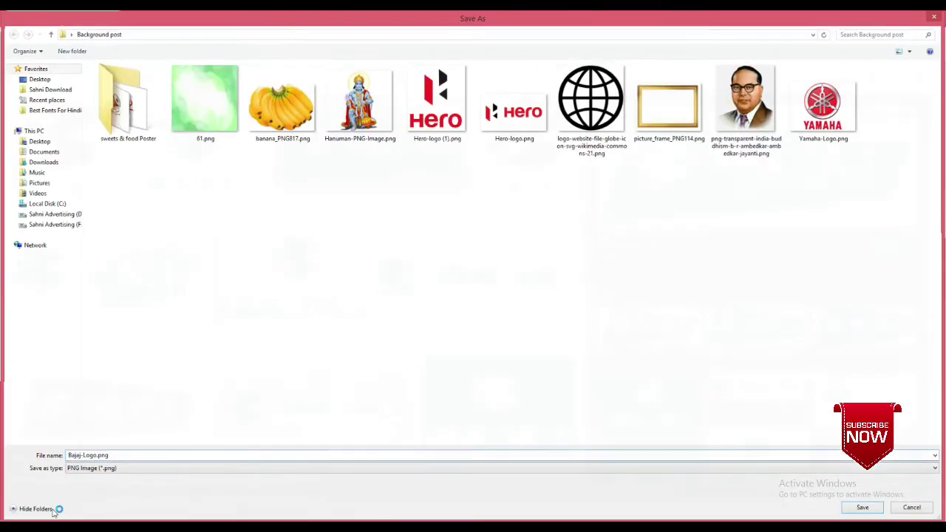
Save Bajaj-Logo.png, drag it into the drawing and scale it down.
key("Return")
left_click_drag(42, 520, 299, 269)
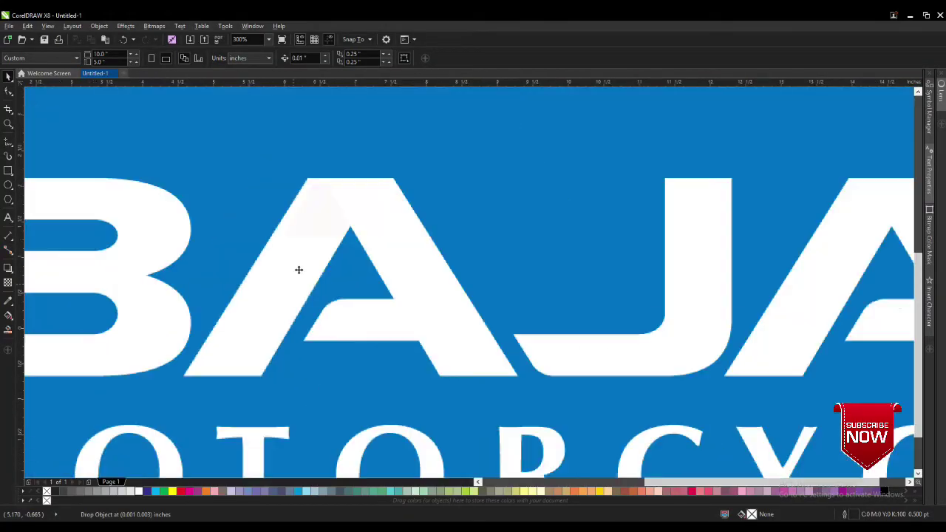
scroll(298, 270, "down", 5)
left_click_drag(470, 205, 336, 275)
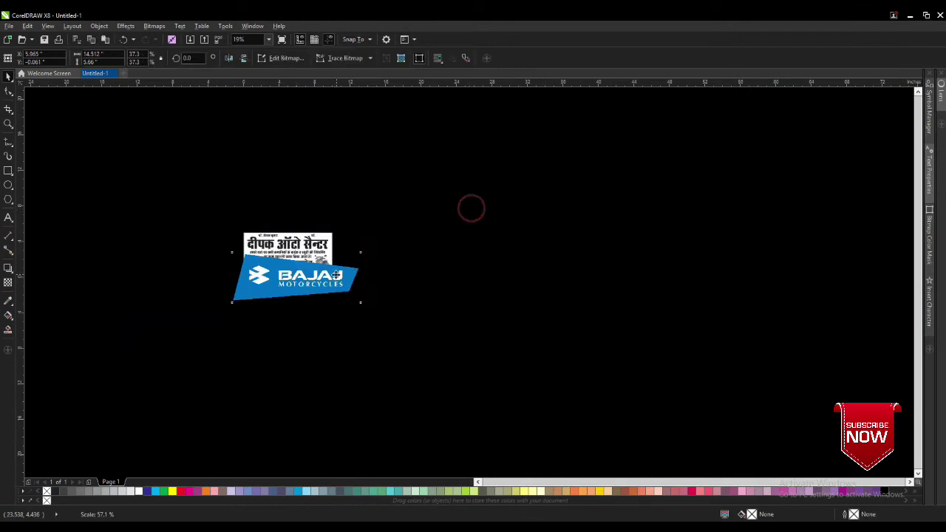
scroll(336, 275, "up", 2)
left_click_drag(386, 226, 293, 264)
Fit the Bajaj logo into the logo box beside the Yamaha emblem.
scroll(262, 279, "up", 6)
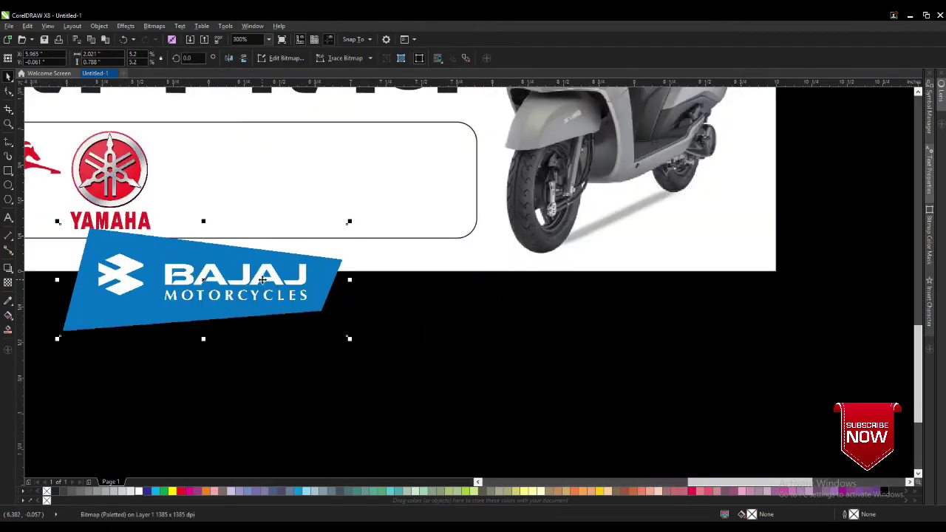
left_click_drag(218, 287, 238, 195)
left_click_drag(279, 172, 357, 138)
left_click_drag(318, 177, 315, 178)
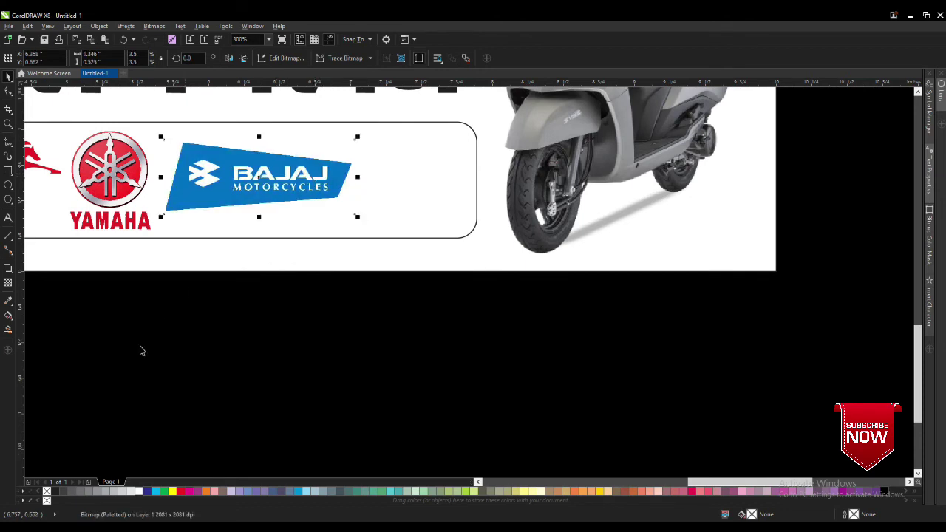
key("alt+Tab")
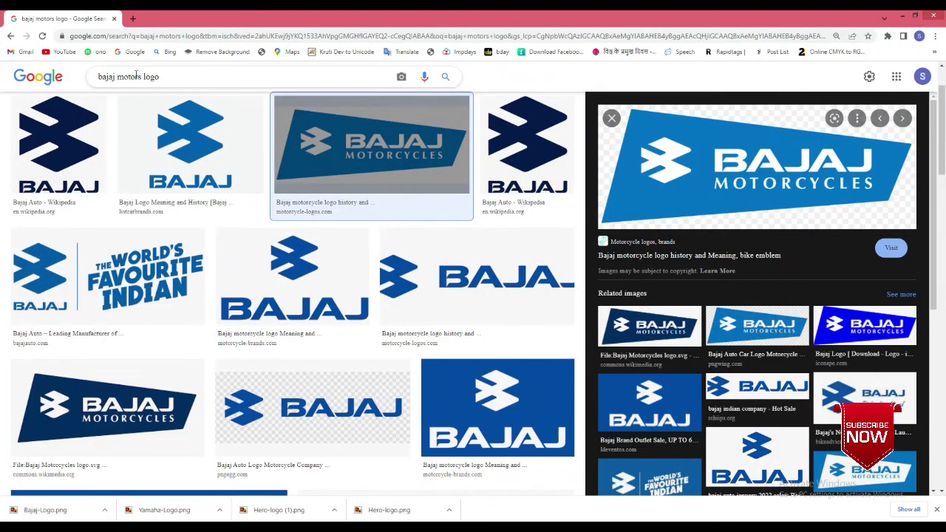
Change the image search query to 'honda' and run it.
left_click_drag(142, 80, 23, 86)
type("hon")
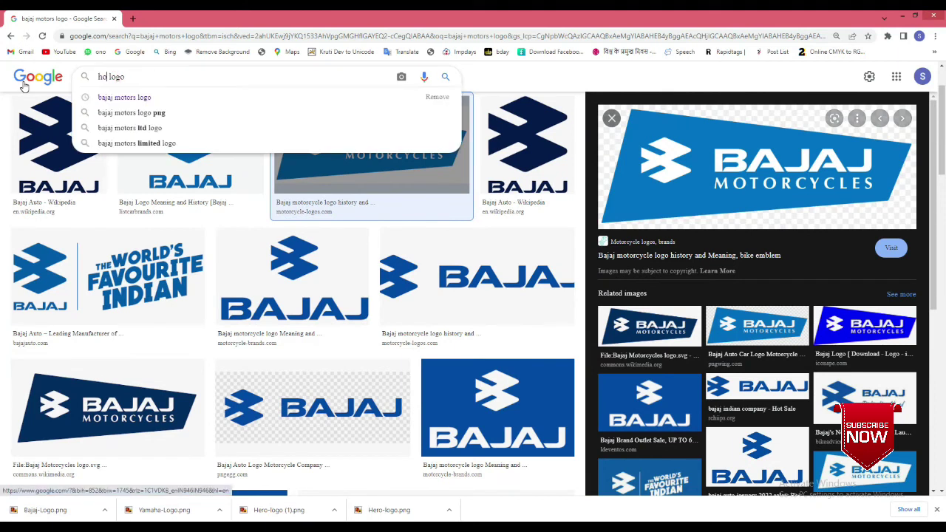
type("da")
key("Return")
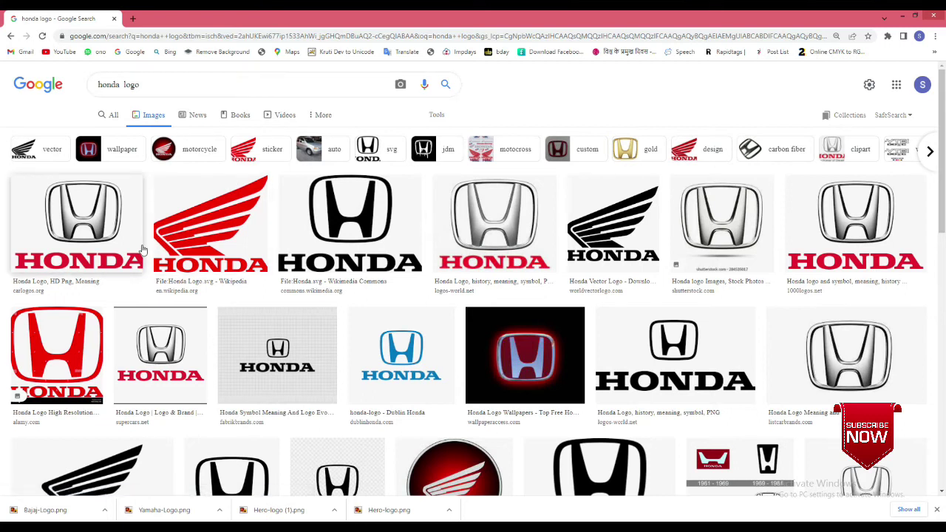
Copy the red winged Honda logo image and save it as a PNG.
left_click(215, 246)
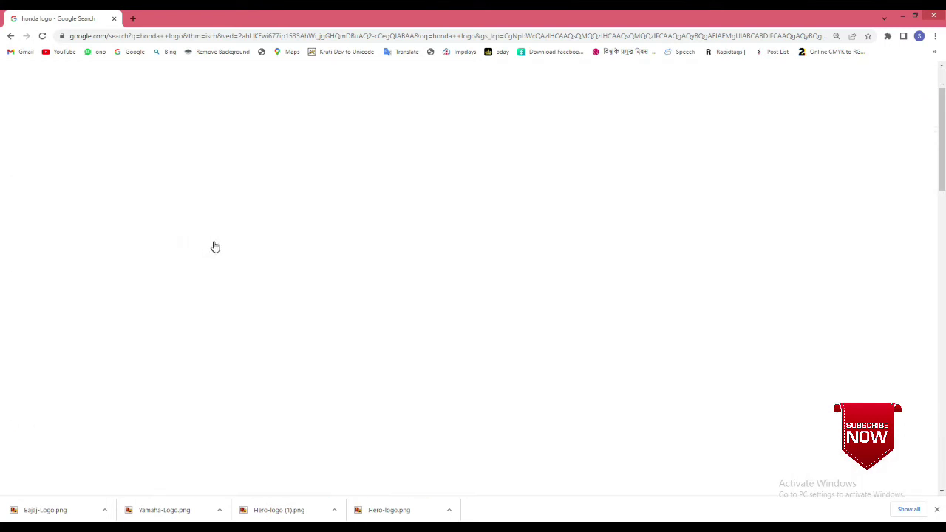
left_click(43, 36)
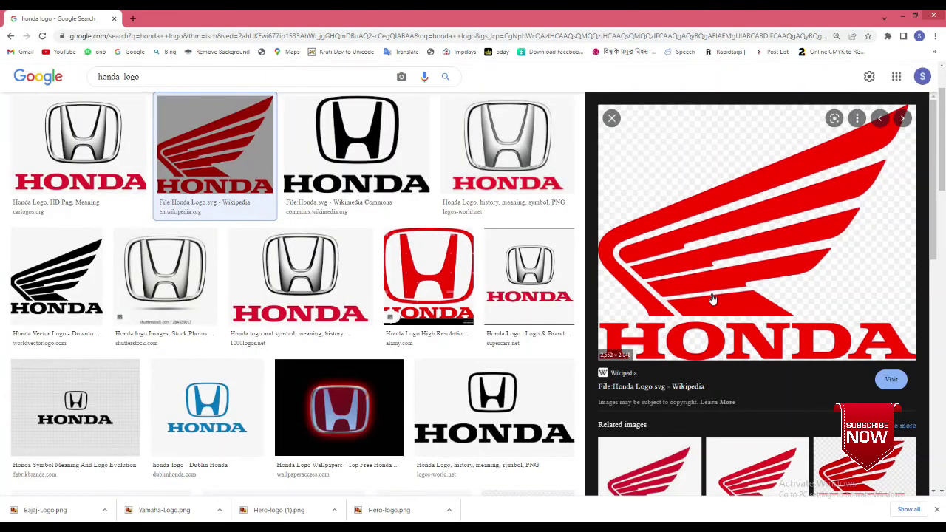
right_click(712, 296)
left_click(757, 410)
right_click(705, 233)
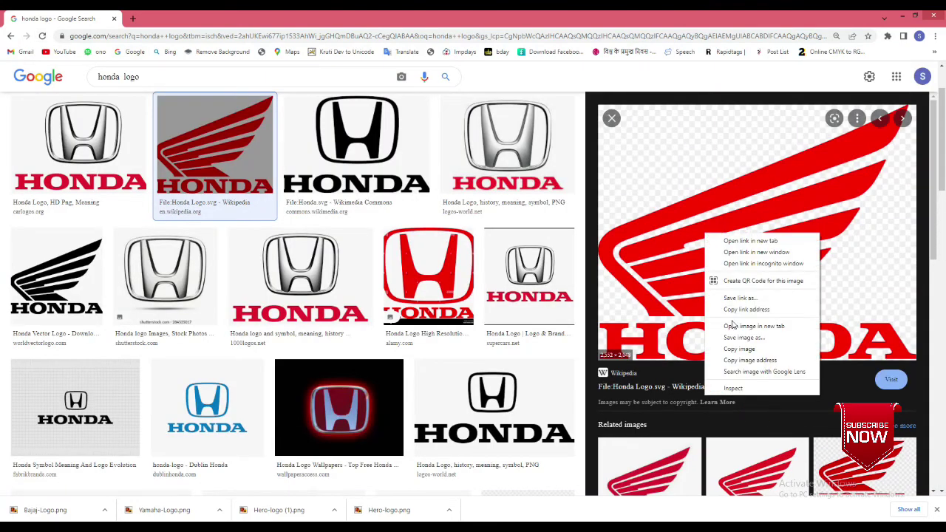
left_click(754, 347)
key("Return")
Paste the Honda logo into the banner and shrink it down to logo size.
key("alt+Tab")
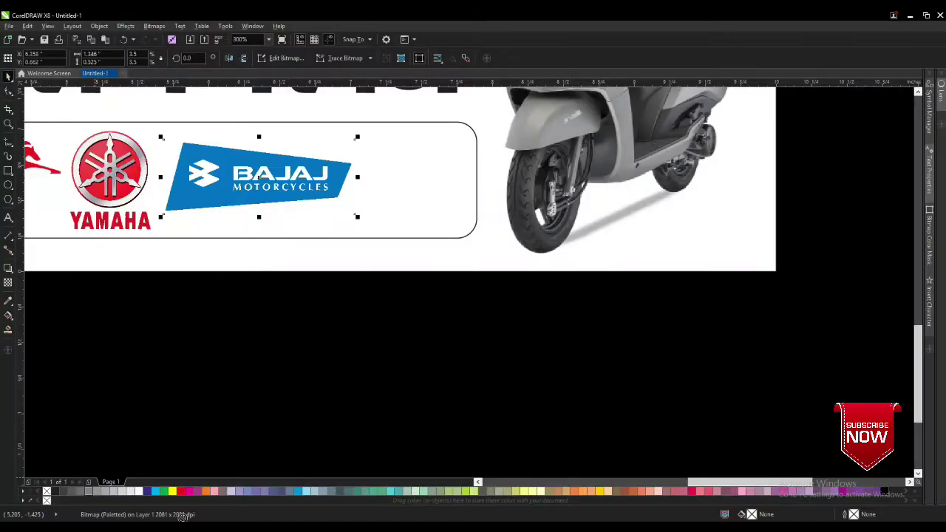
key("ctrl+v")
scroll(313, 311, "down", 5)
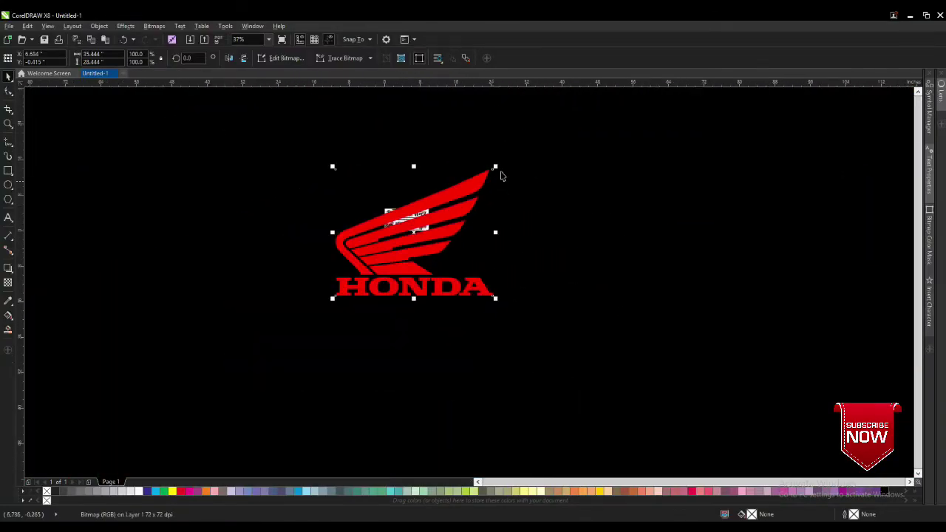
left_click_drag(497, 173, 451, 201)
scroll(451, 201, "up", 3)
left_click_drag(559, 110, 416, 242)
scroll(415, 242, "up", 5)
left_click_drag(481, 232, 443, 266)
scroll(270, 209, "down", 1)
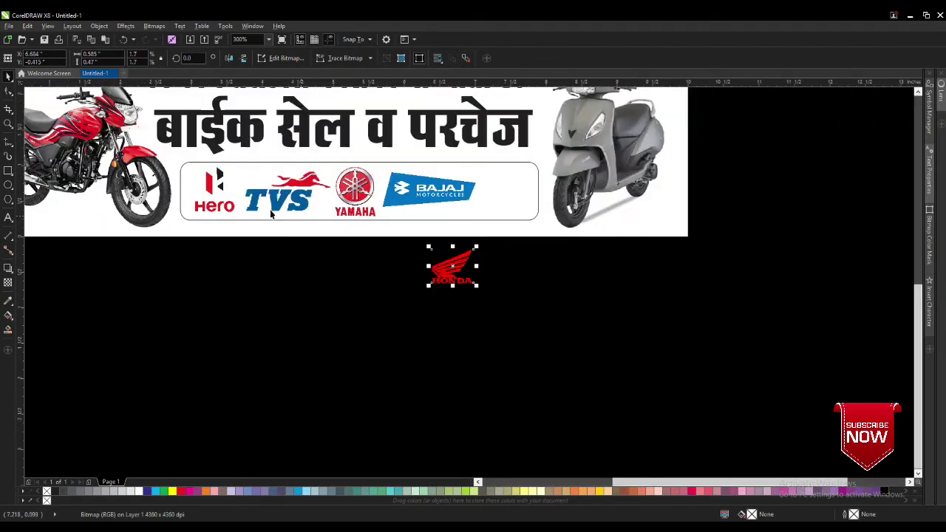
scroll(289, 204, "up", 1)
Shift TVS, Yamaha and Bajaj left and place Honda at the box's right end.
left_click_drag(290, 204, 275, 204)
left_click_drag(425, 186, 411, 186)
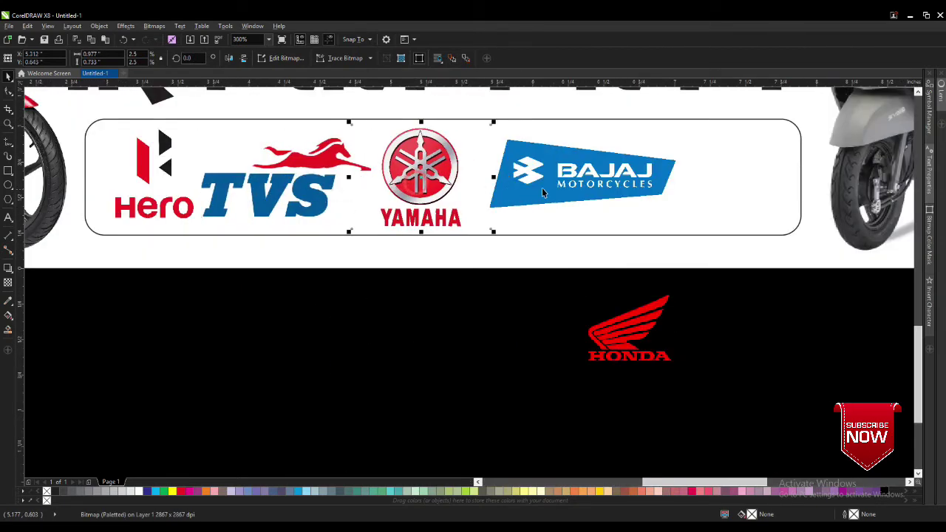
left_click_drag(542, 189, 529, 190)
left_click_drag(646, 293, 782, 130)
left_click(752, 274)
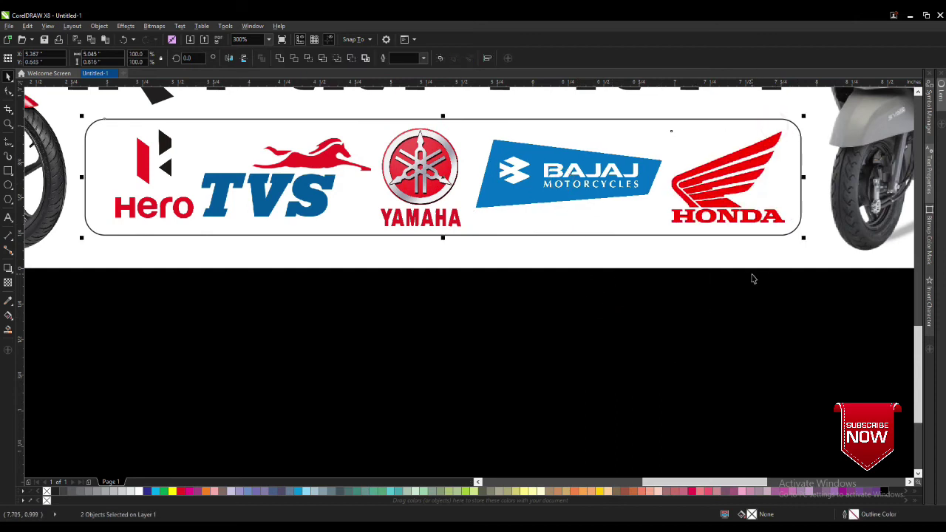
left_click(643, 264)
Show the whole banner page and nudge the scooter down slightly.
key("shift+F2")
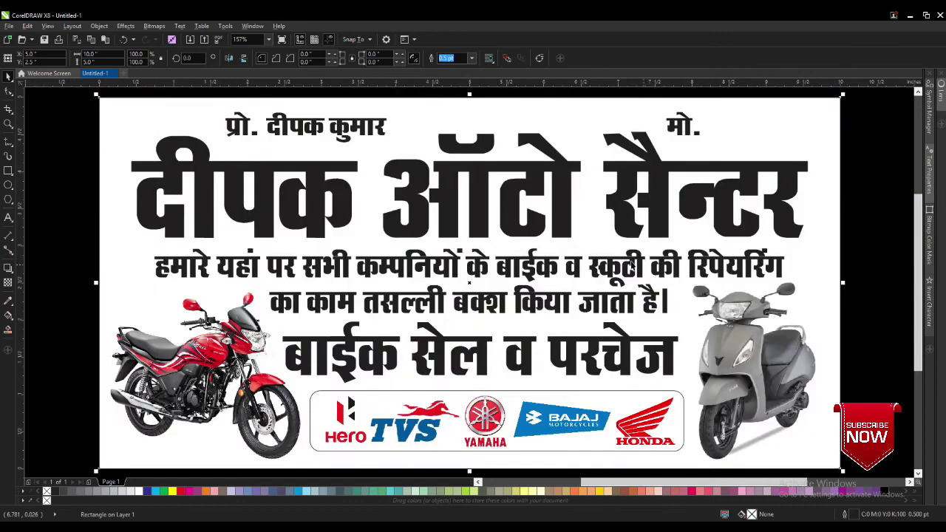
left_click(782, 399)
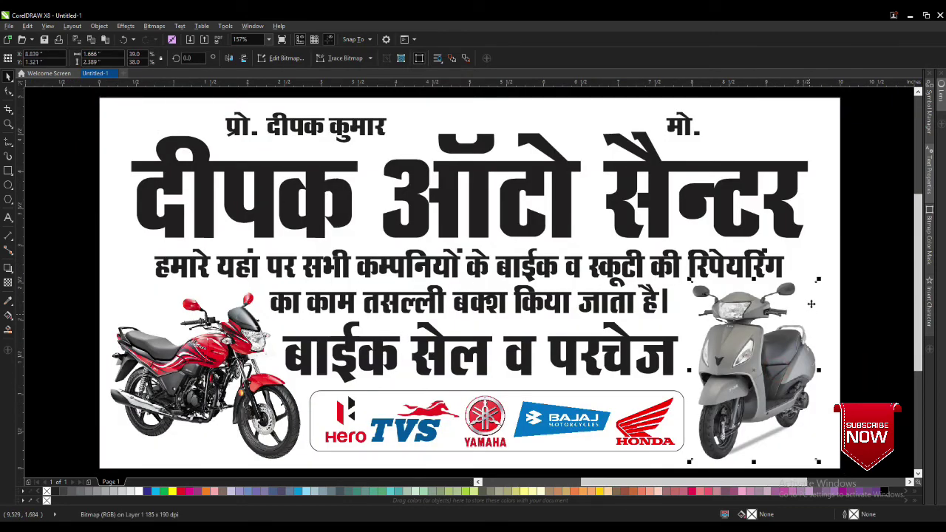
left_click_drag(780, 356, 781, 360)
left_click(280, 441)
scroll(280, 441, "down", 2)
scroll(271, 365, "up", 4)
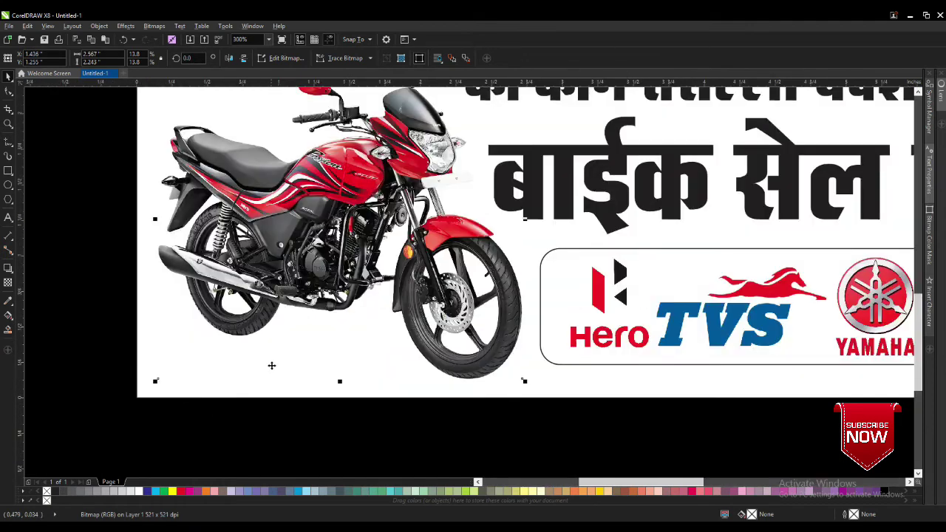
Draw a tilted ellipse under the red motorcycle and drag a copy beneath the scooter.
left_click_drag(158, 304, 506, 377)
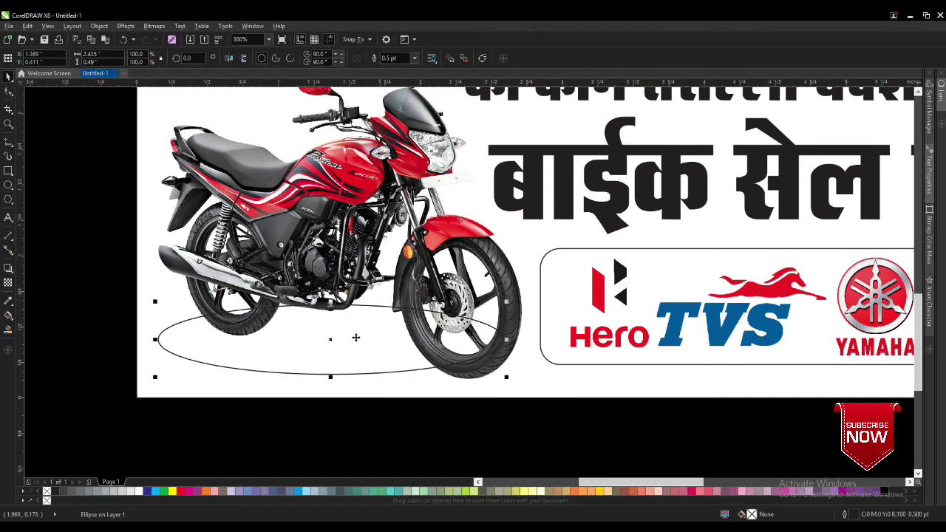
left_click(328, 339)
left_click_drag(507, 339, 519, 362)
left_click_drag(153, 338, 163, 325)
left_click_drag(154, 293, 171, 364)
left_click(175, 325)
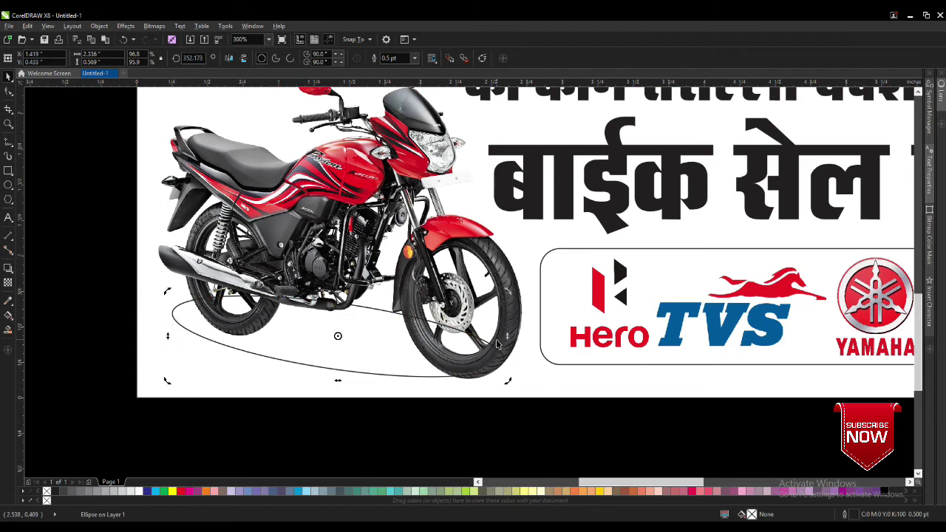
left_click_drag(506, 337, 505, 347)
scroll(287, 342, "down", 2)
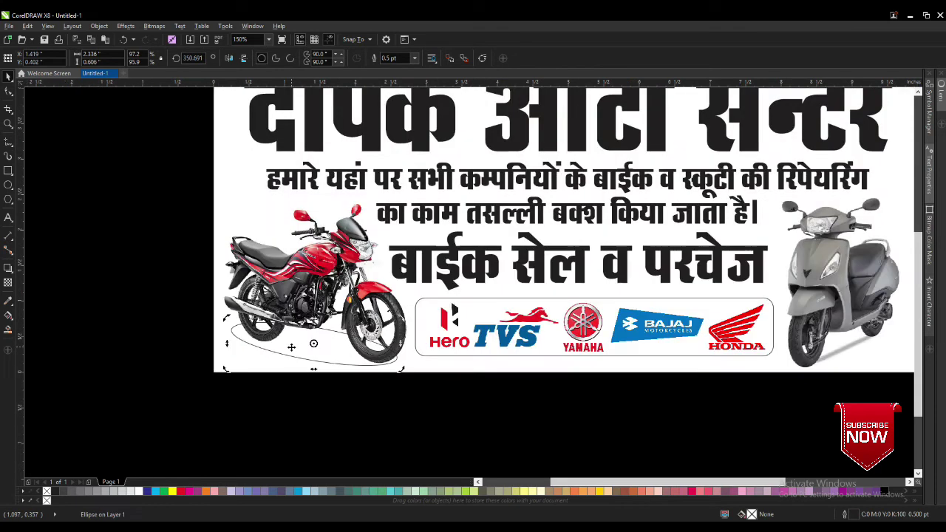
left_click_drag(292, 346, 812, 314)
Mirror the ellipse copy, move it under the scooter's wheels and tilt it.
scroll(654, 331, "up", 4)
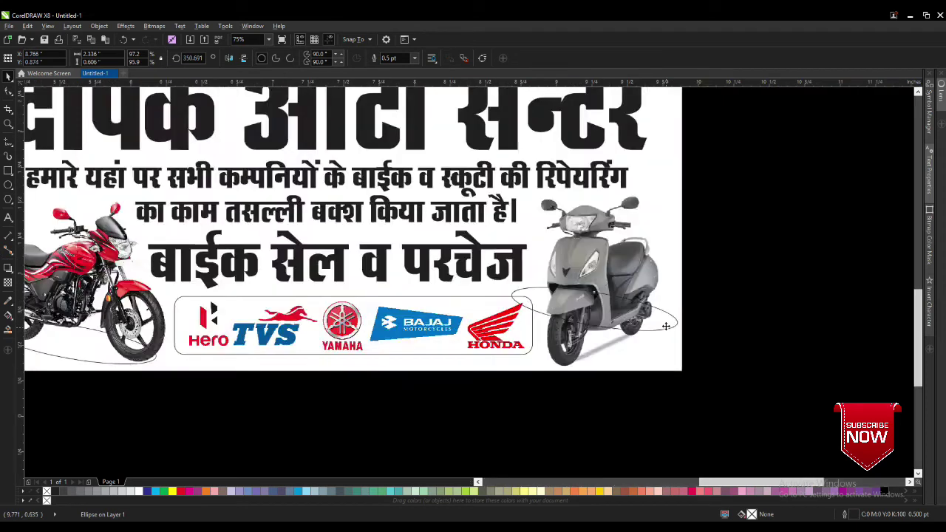
left_click(229, 58)
left_click_drag(525, 306, 527, 369)
left_click(584, 369)
left_click_drag(690, 350, 669, 272)
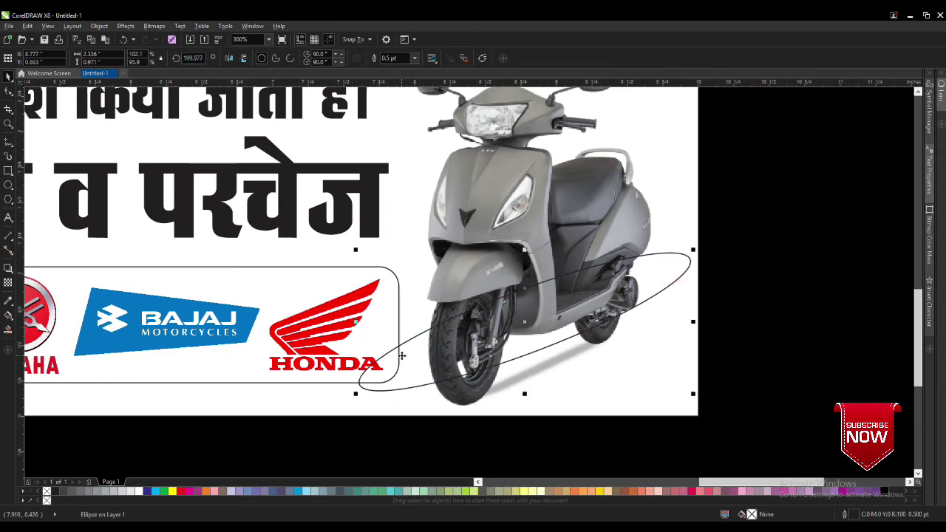
left_click_drag(355, 323, 423, 407)
left_click(656, 298)
left_click_drag(676, 336, 676, 321)
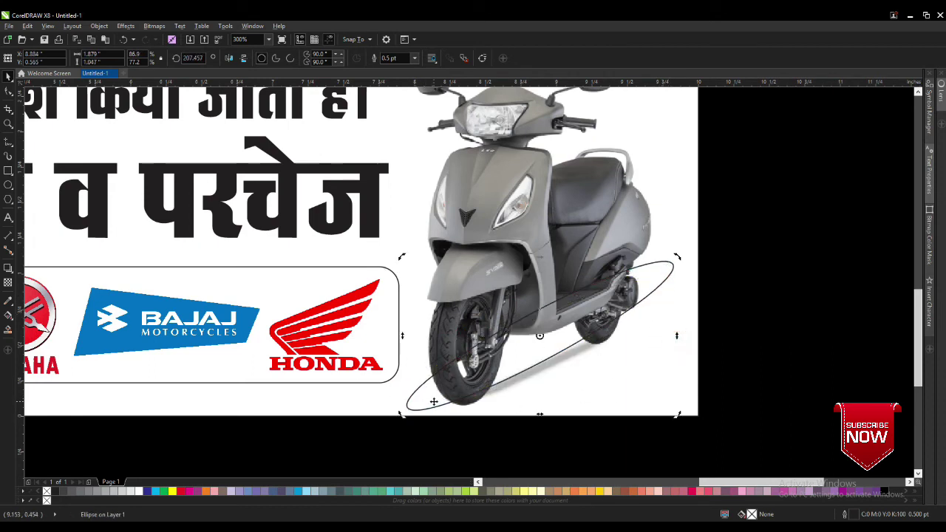
Skew the scooter's ellipse and pull in its right side to fit both wheels.
left_click(434, 401)
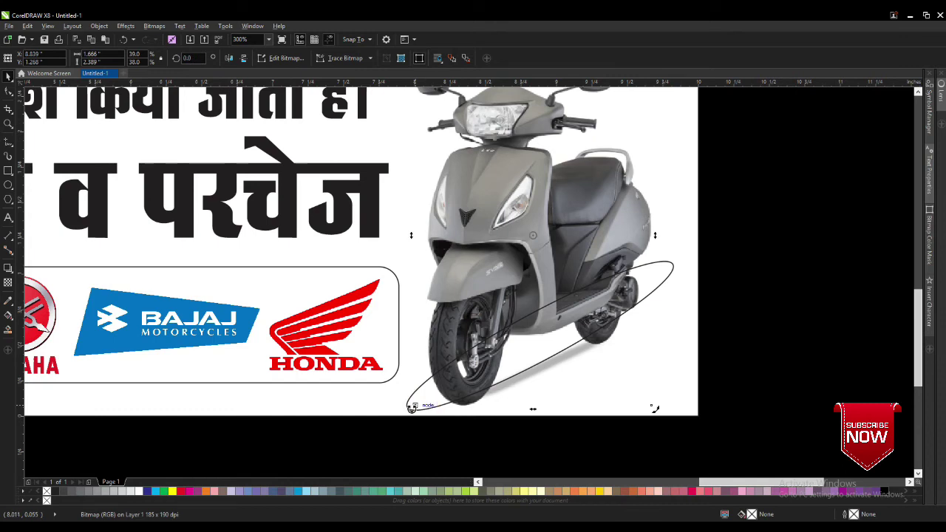
left_click(410, 406)
left_click(410, 406)
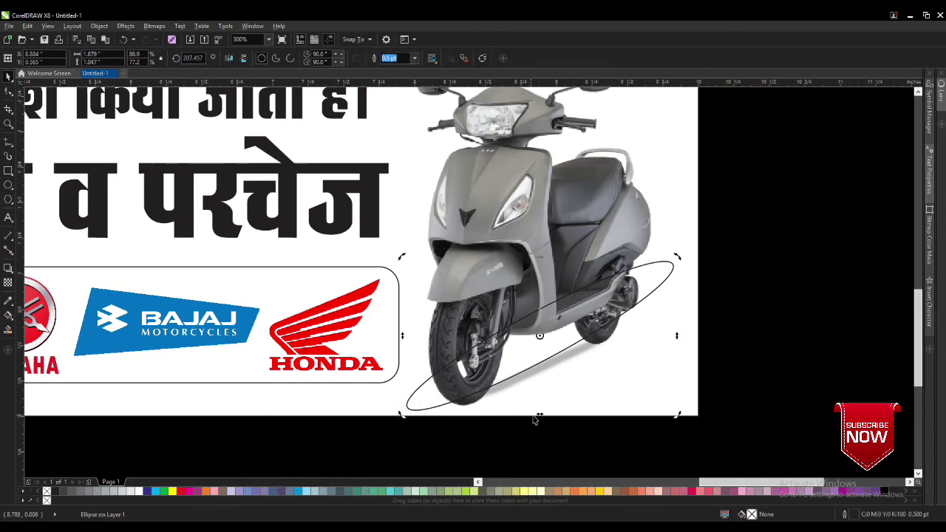
left_click_drag(537, 413, 579, 411)
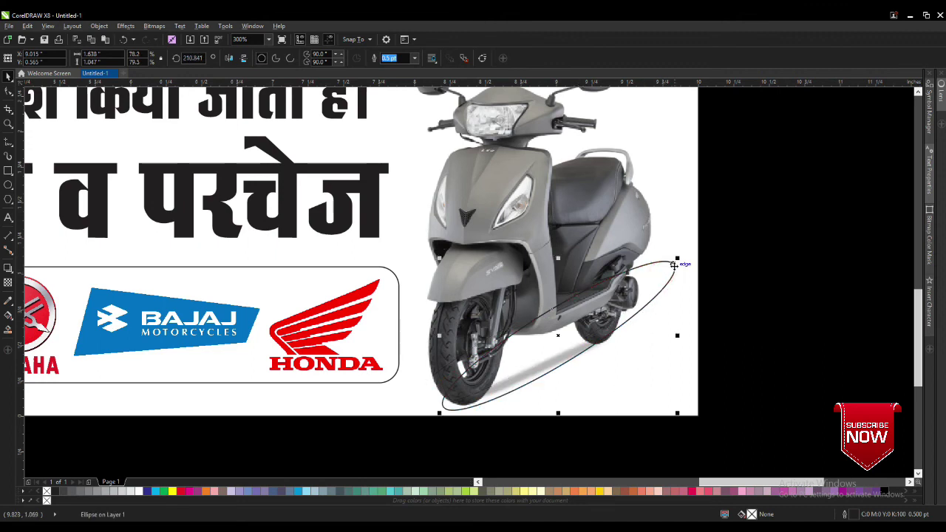
left_click_drag(678, 336, 659, 362)
Raise the scooter slightly and zoom out with F4 to show the whole banner.
scroll(528, 293, "down", 2)
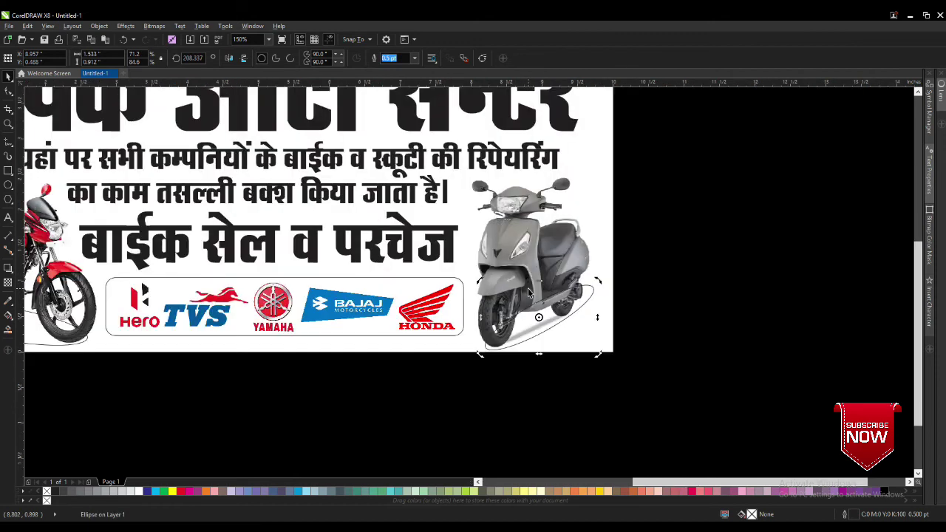
left_click(528, 293)
scroll(534, 277, "up", 2)
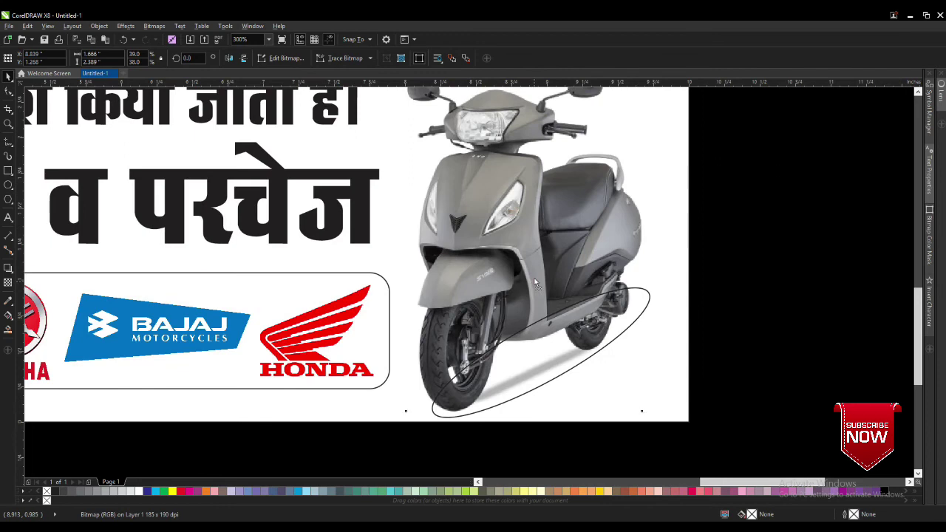
left_click_drag(635, 314, 632, 302)
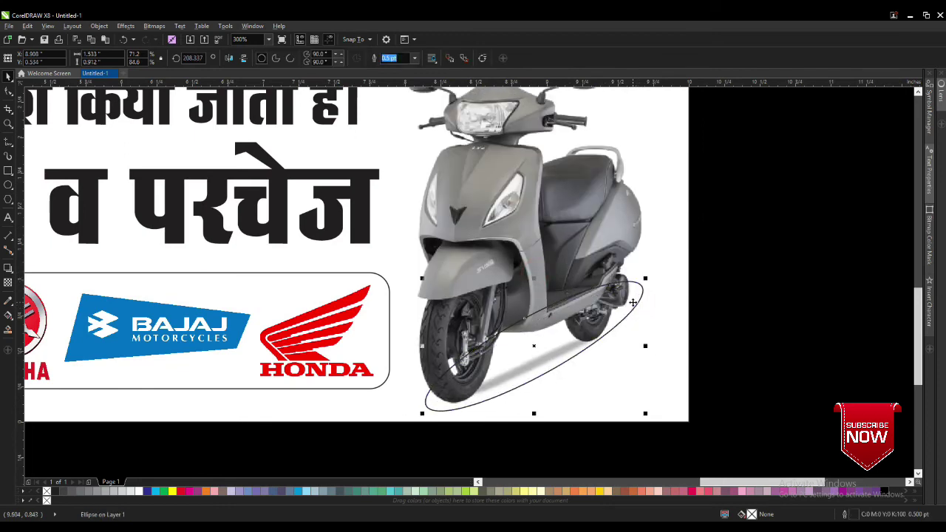
left_click(680, 330)
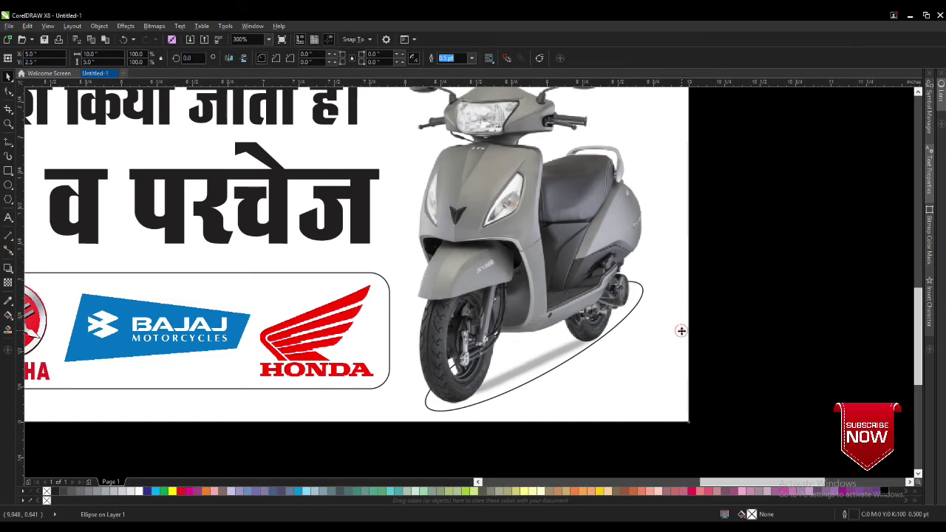
key("F4")
left_click(497, 203)
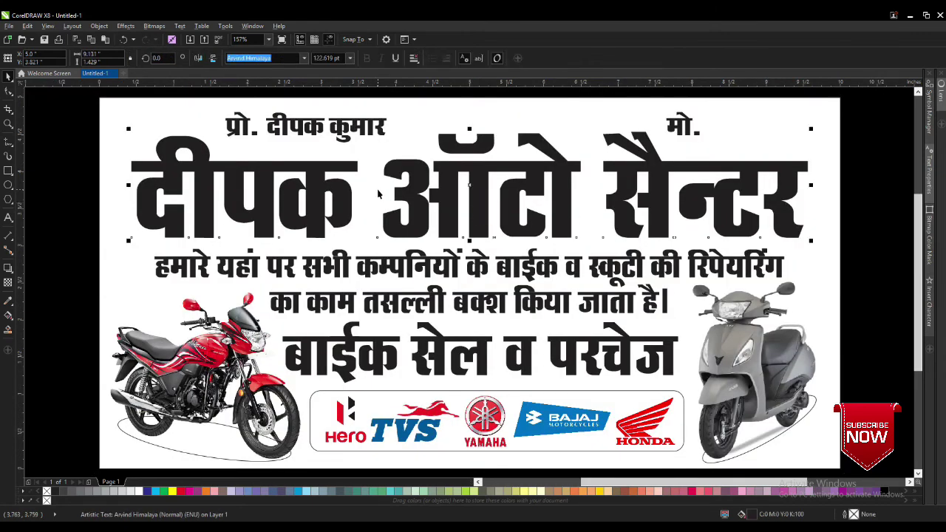
Give the background rectangle a top-to-bottom fountain fill running from yellow to green.
left_click(418, 272)
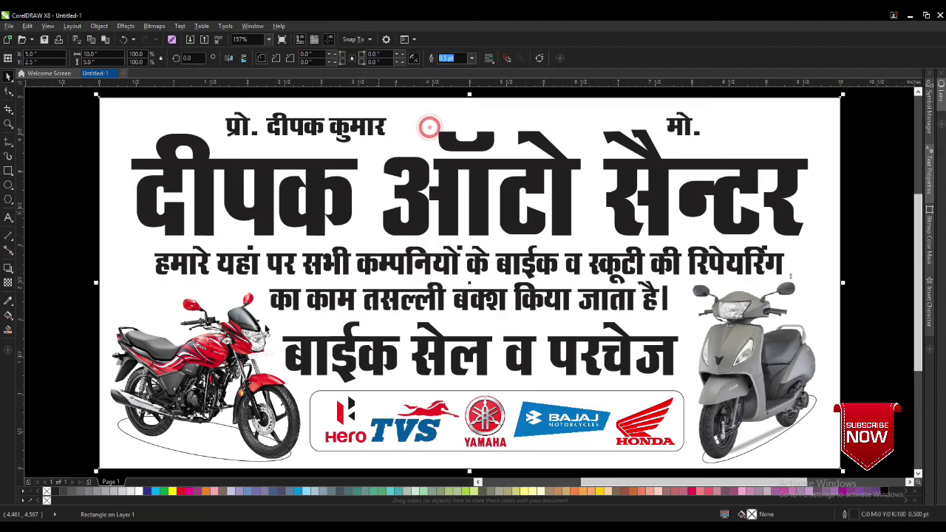
left_click(171, 491)
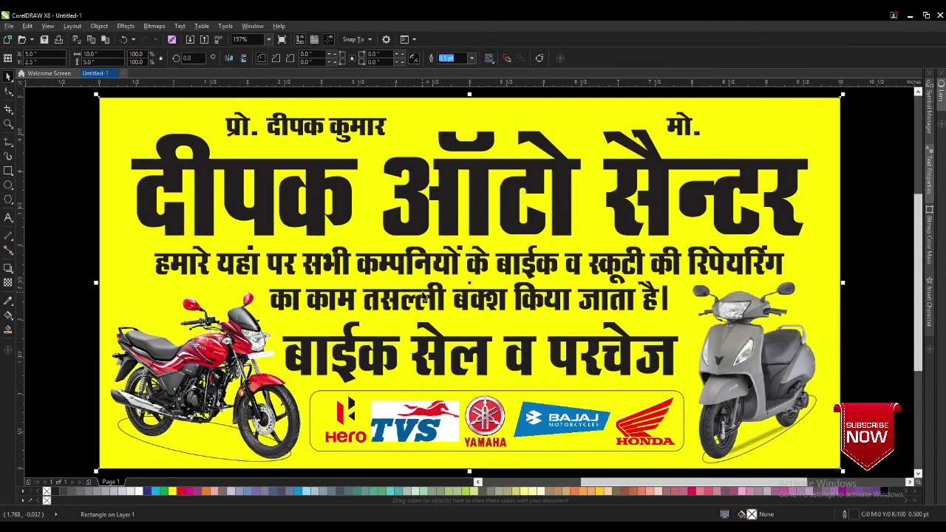
key("g")
left_click_drag(439, 128, 466, 461)
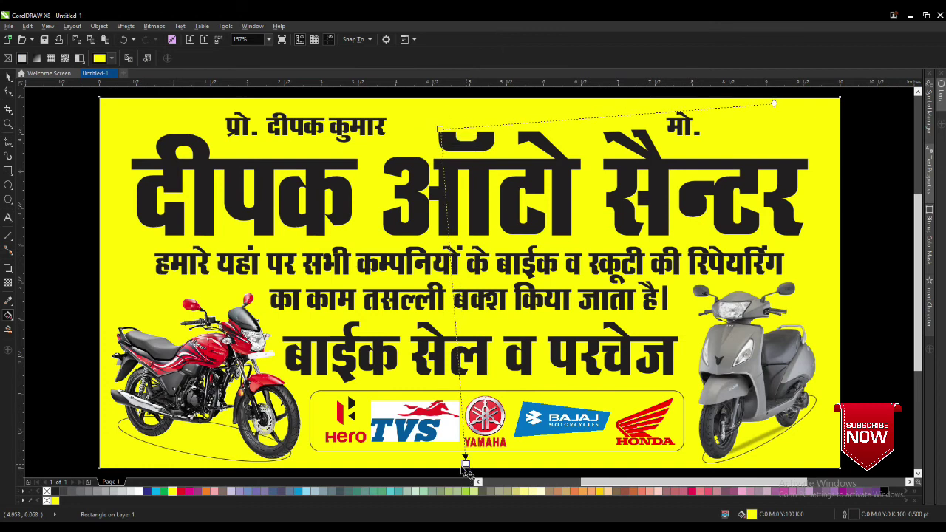
left_click(164, 491)
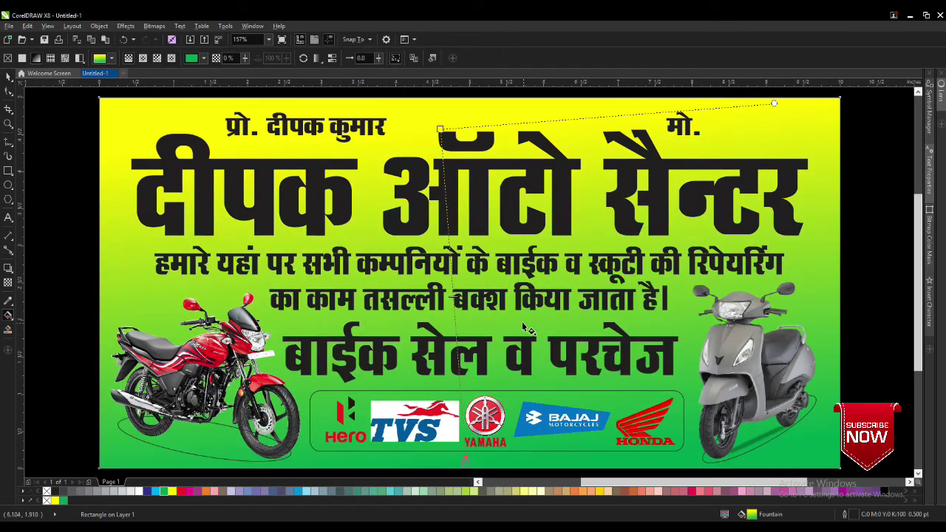
key("space")
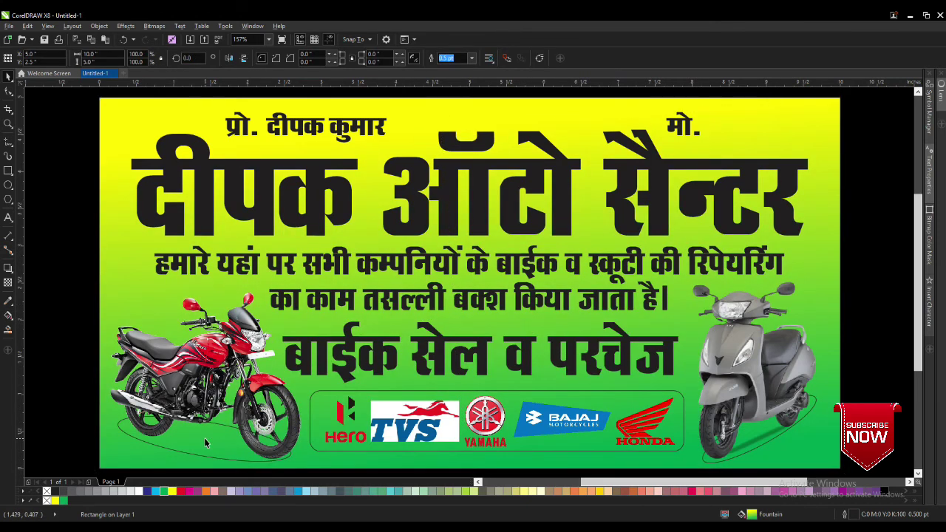
left_click(203, 456)
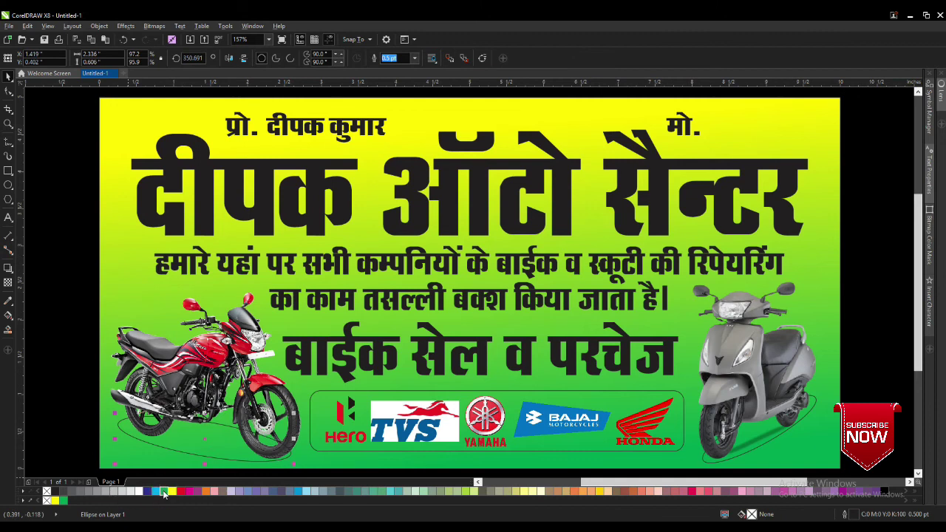
Fill the motorcycle's shadow oval dark green and make the brand-logo box white.
left_click_drag(164, 494, 214, 503)
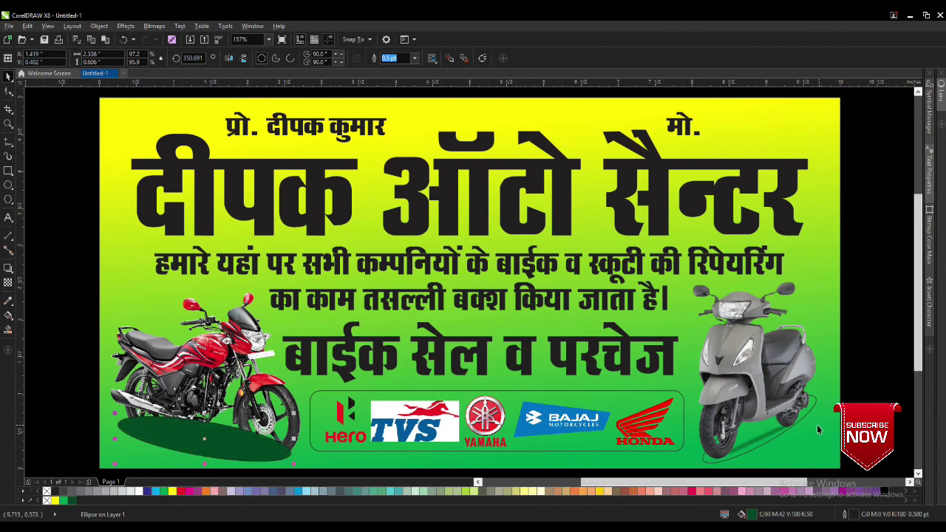
left_click(752, 450)
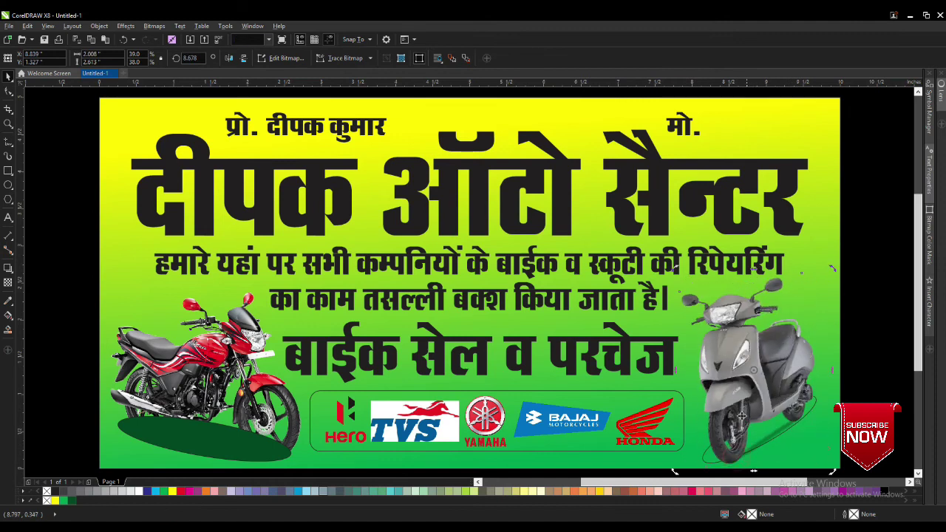
scroll(736, 457, "down", 2)
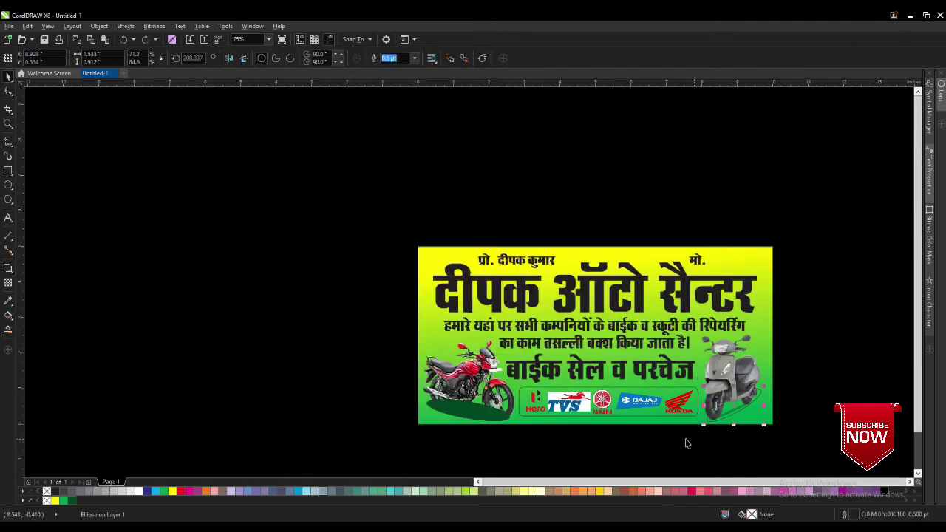
left_click_drag(715, 446, 507, 424)
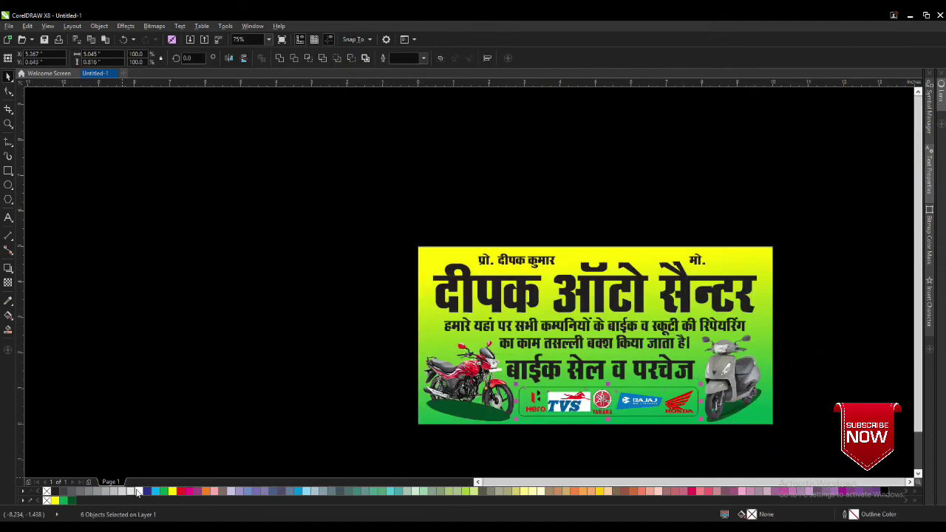
left_click(137, 491)
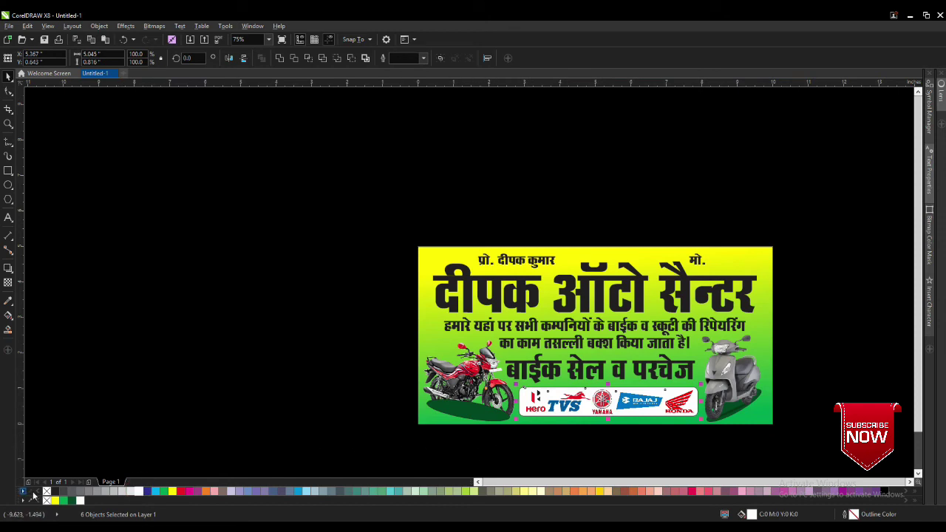
Select the motorcycle, the scooter and the oval shadow under the scooter.
left_click(476, 396)
scroll(479, 396, "up", 2)
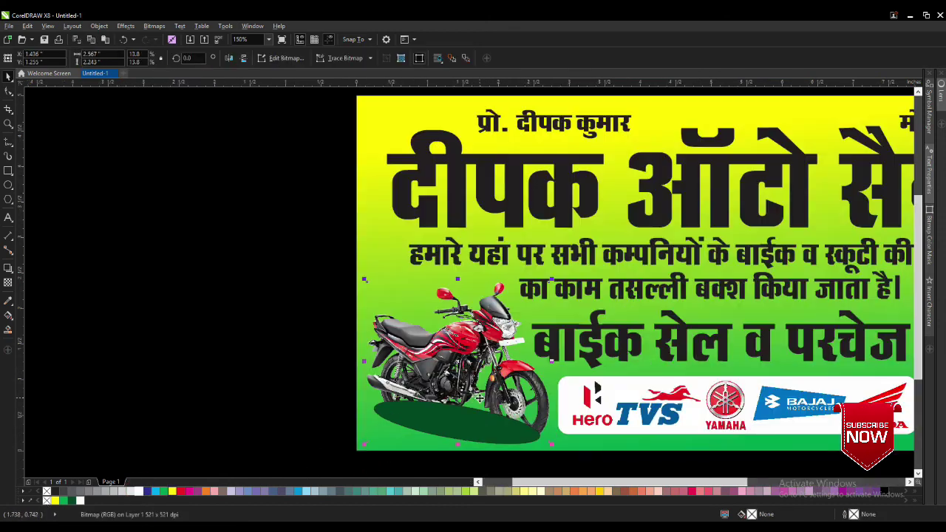
scroll(371, 396, "down", 2)
scroll(628, 362, "up", 2)
left_click(628, 395)
scroll(629, 413, "down", 2)
scroll(629, 414, "up", 3)
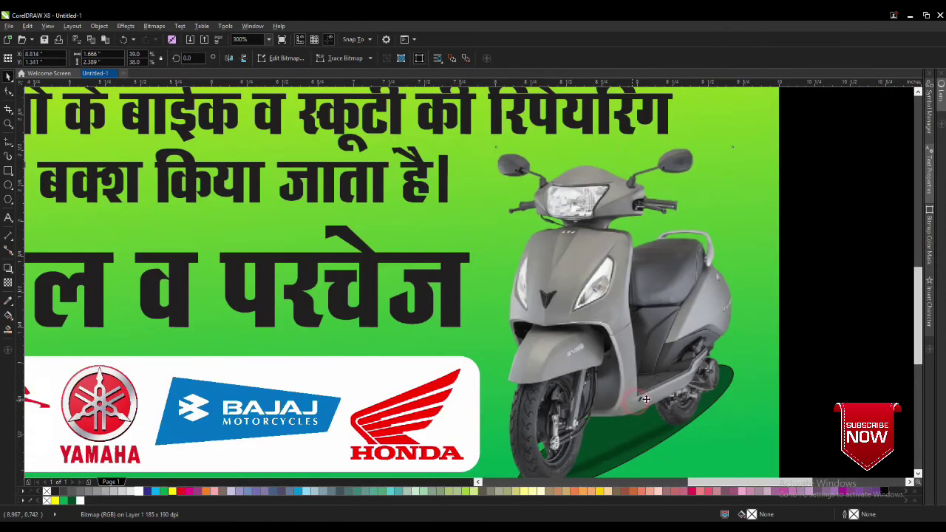
scroll(737, 431, "down", 1)
left_click_drag(617, 391, 764, 460)
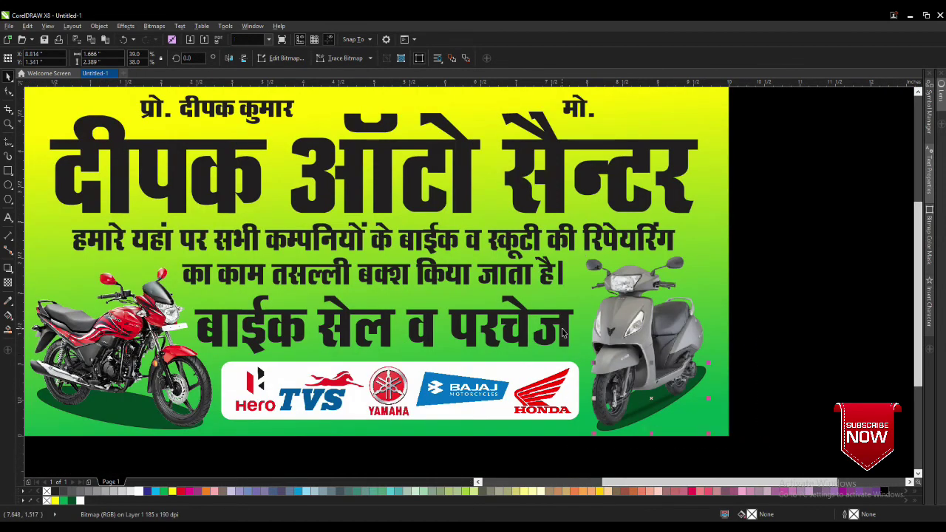
scroll(370, 414, "down", 1)
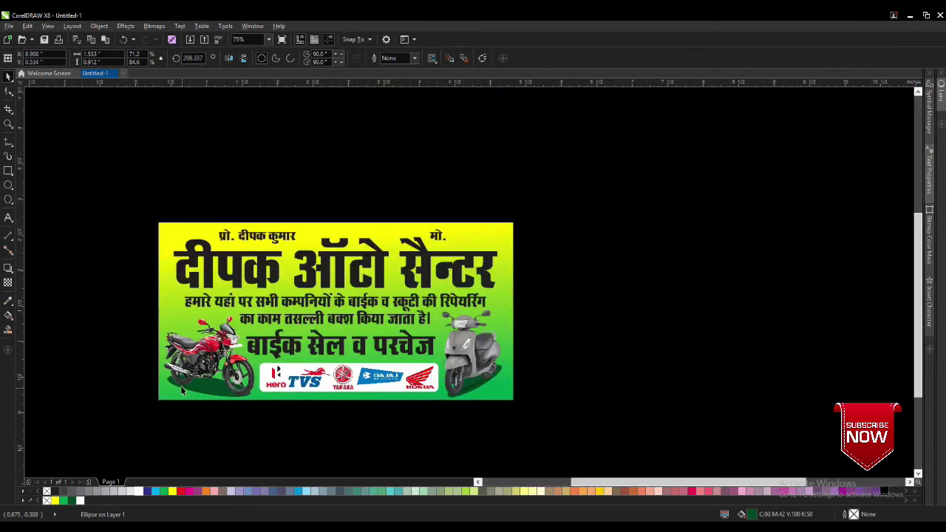
scroll(258, 323, "up", 1)
Zoom to fit the whole banner and select the बाईक सेल व परचेज line.
left_click(162, 404)
left_click(155, 232, "shift")
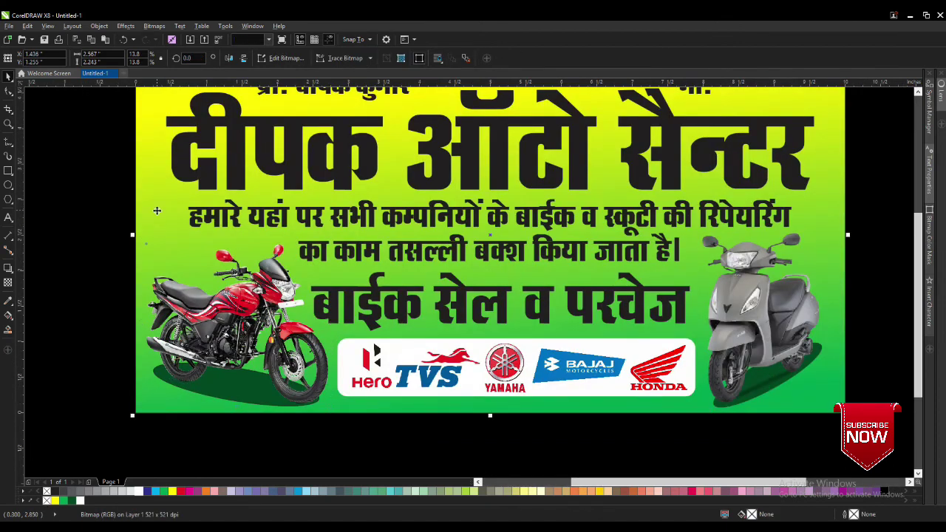
key("shift+F2")
left_click(434, 359)
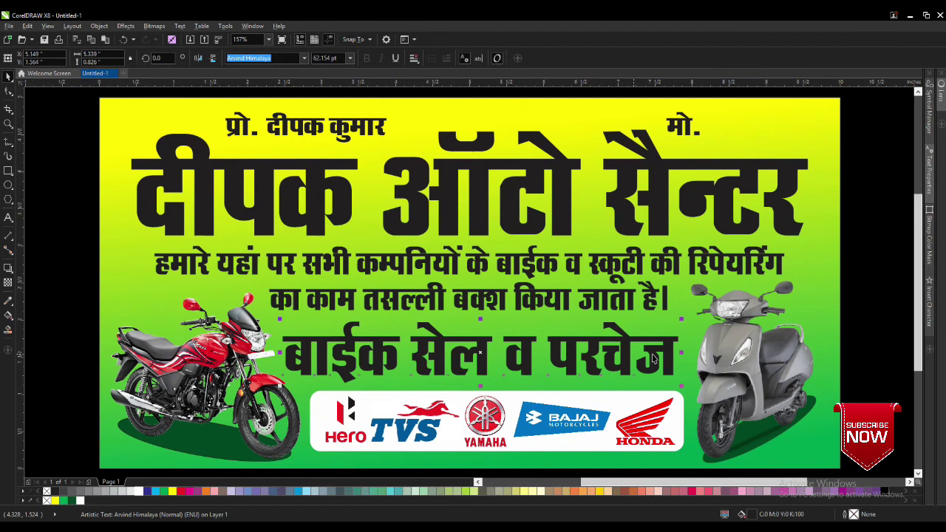
Make the बाईक सेल व परचेज line slightly narrower by dragging its side handle.
left_click_drag(681, 352, 657, 356)
left_click(524, 309)
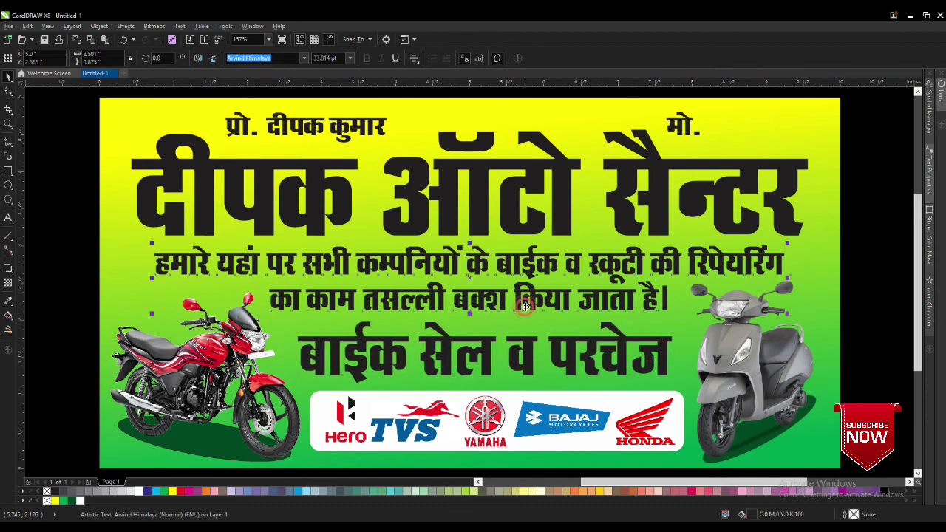
left_click(769, 331)
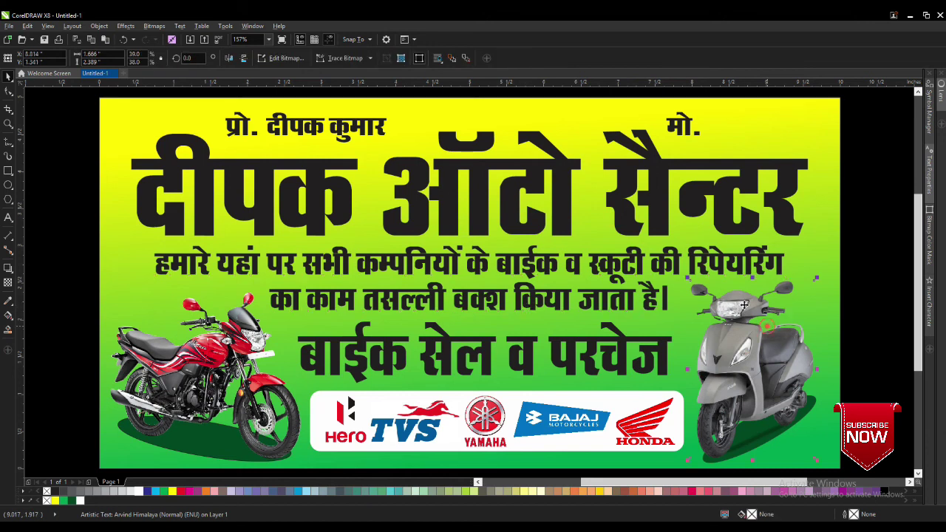
Widen the line spacing of the two-line service text with the Shape tool.
left_click(633, 297)
key("F10")
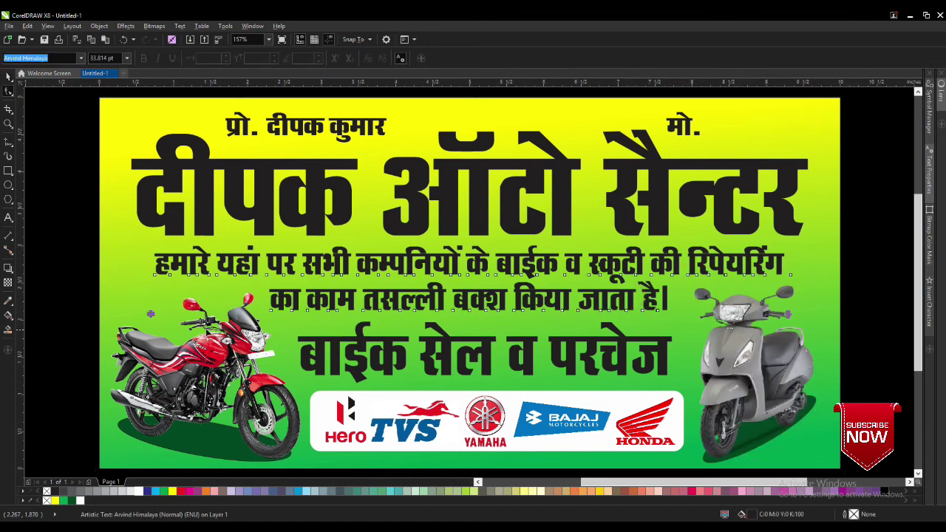
left_click_drag(139, 318, 139, 320)
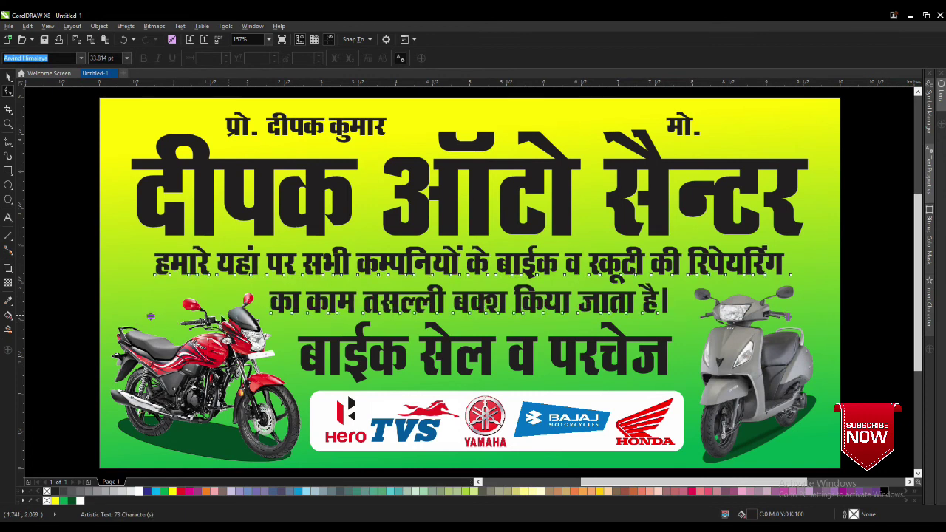
key("space")
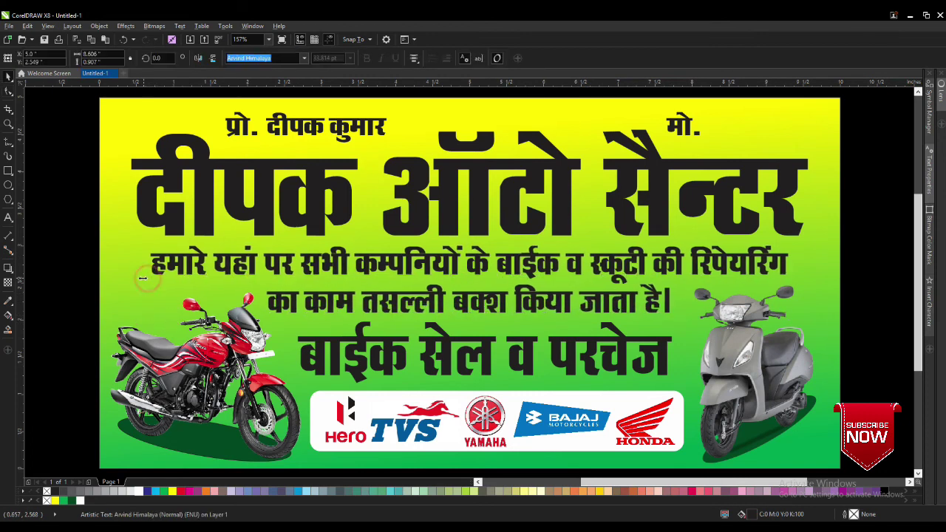
left_click(319, 218)
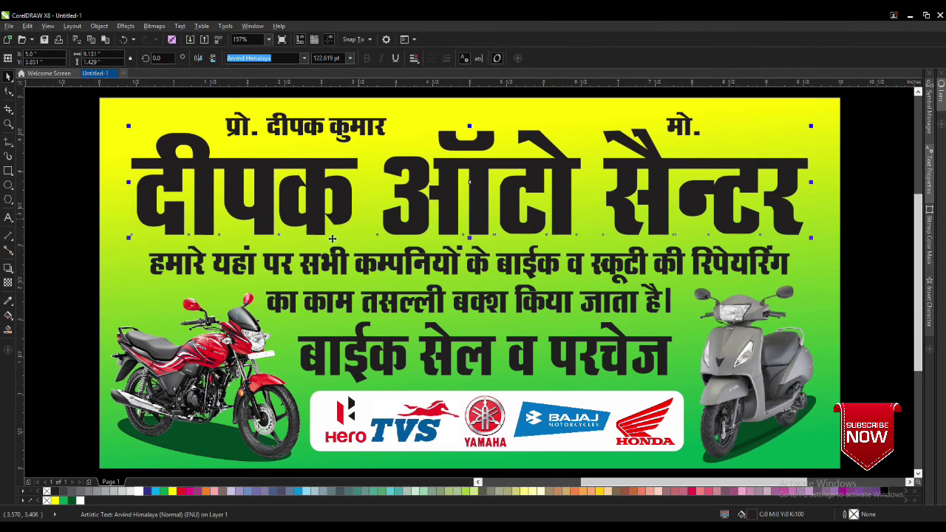
Colour the दीपक ऑटो सैन्टर title red with a white outline placed behind the fill.
left_click(181, 491)
right_click(138, 491)
key("F12")
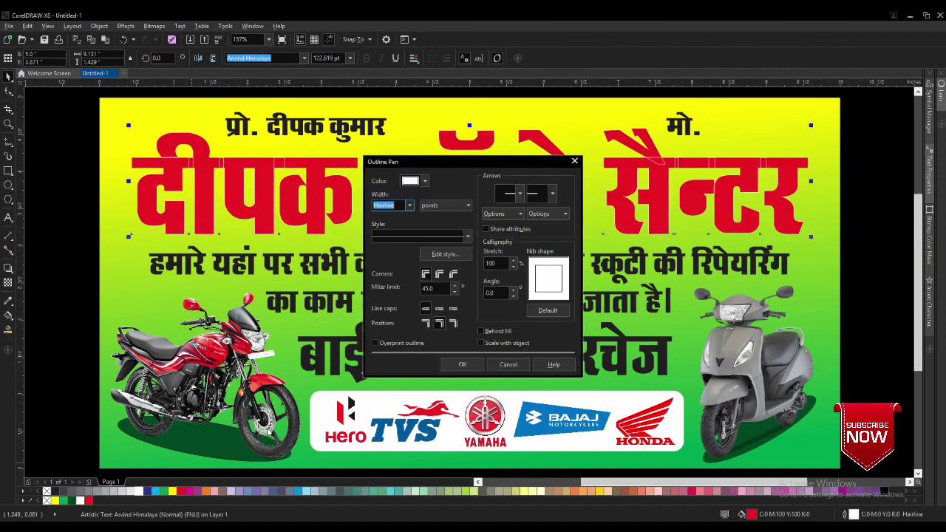
key("Return")
key("F12")
left_click(484, 331)
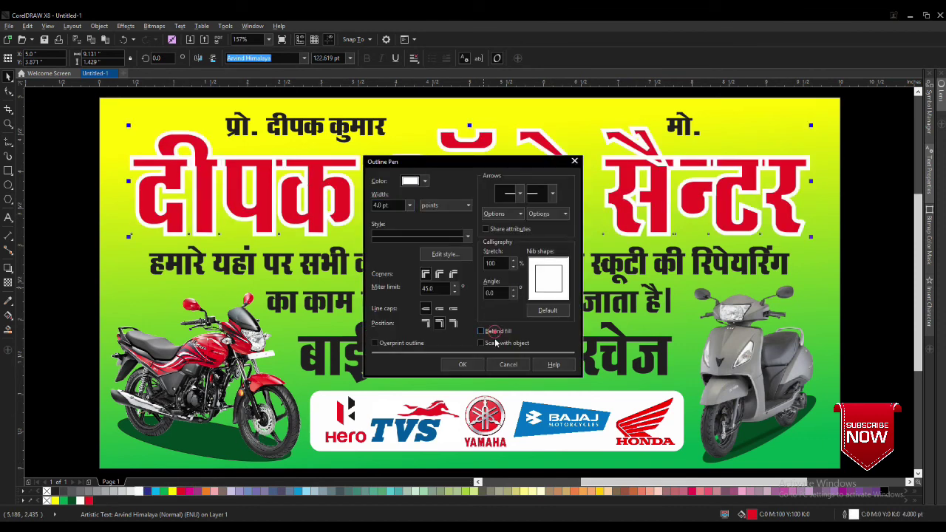
left_click(470, 362)
Colour the two-line service text blue with a 2 pt white outline.
left_click(470, 263)
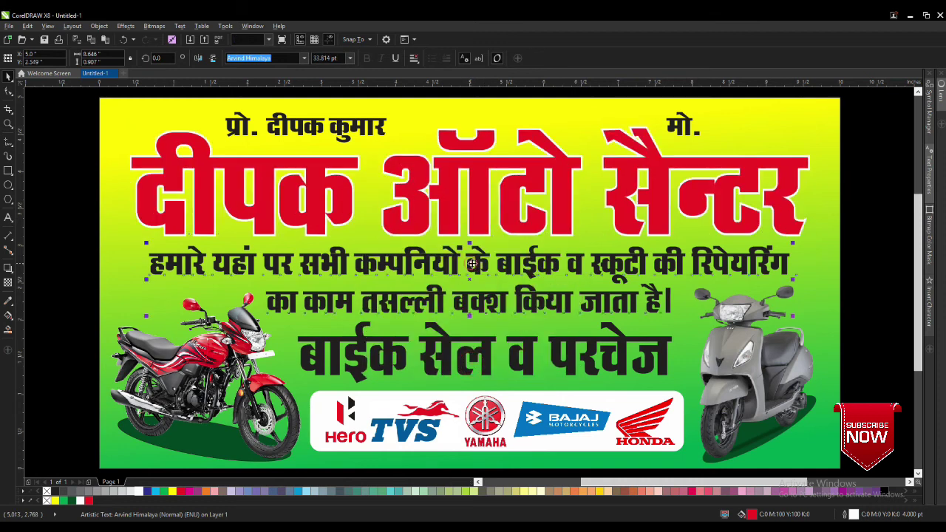
left_click(148, 491)
key("F12")
type("2")
key("Return")
key("F12")
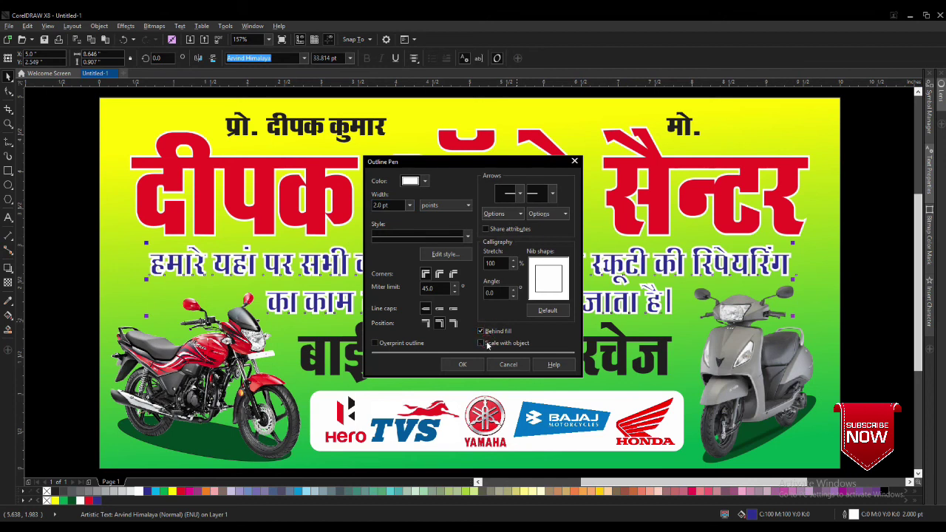
left_click(462, 365)
Give the बाईक सेल व परचेज text a vertical gradient fill ending in magenta.
left_click(444, 357)
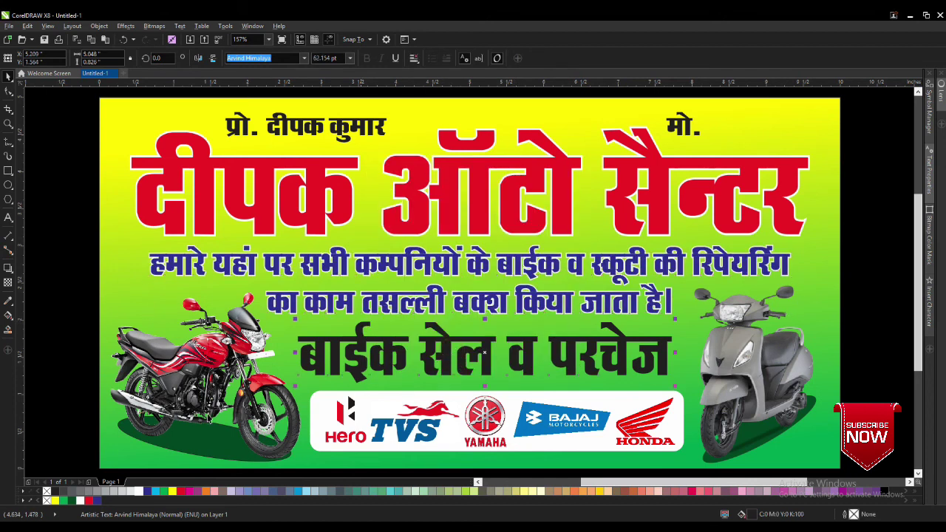
left_click(148, 491)
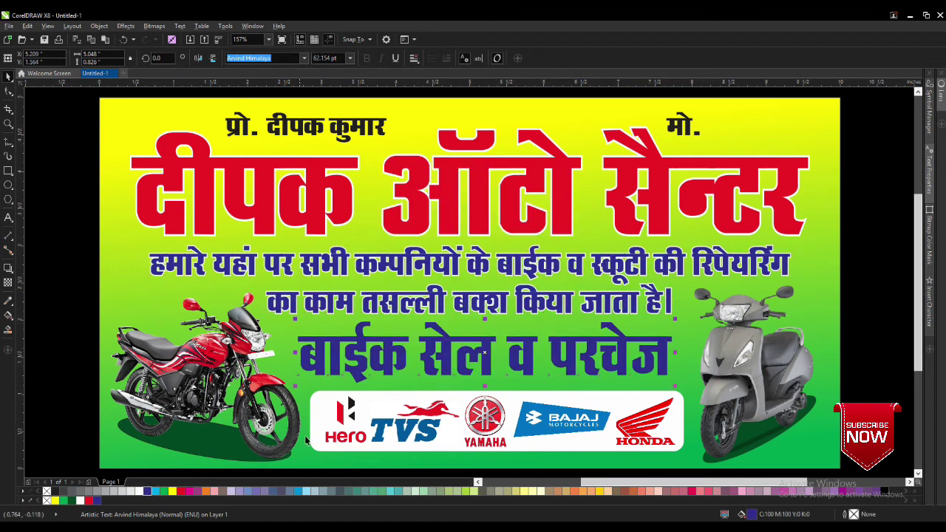
key("g")
left_click_drag(501, 288, 501, 366)
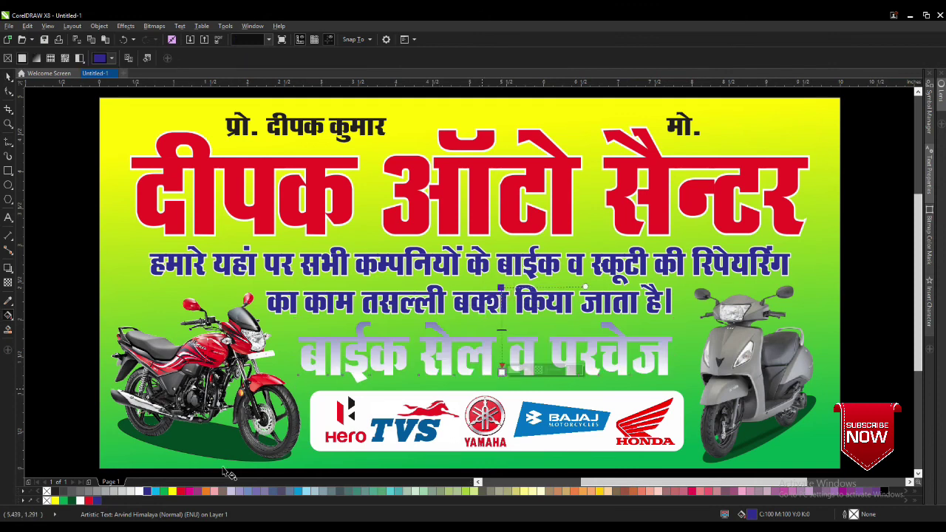
left_click(188, 491)
key("space")
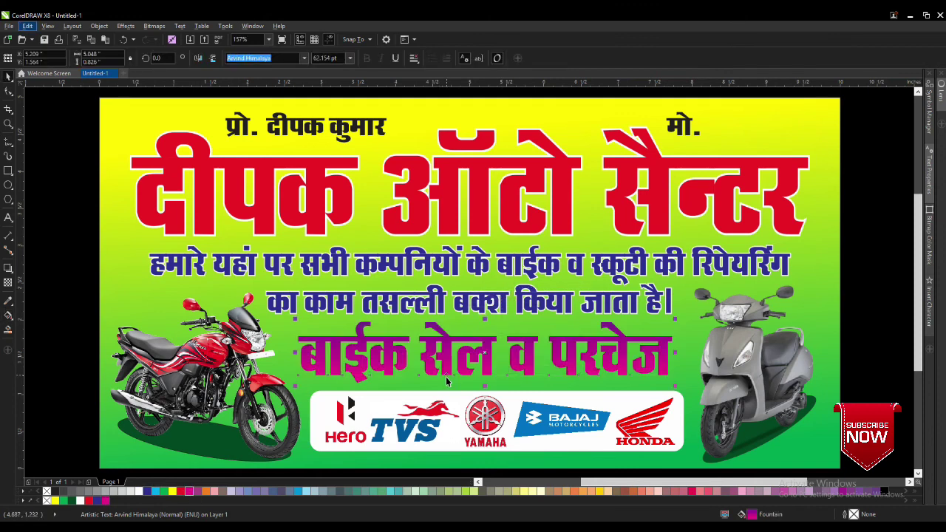
Copy the outline properties from the service text onto the बाईक सेल व परचेज line.
key("e")
key("m")
left_click(390, 260)
key("Return")
left_click(421, 316)
key("Return")
Set the बाईक सेल व परचेज outline to round line caps and round corners.
key("F12")
left_click(545, 310)
left_click(439, 308)
left_click(439, 274)
left_click(464, 364)
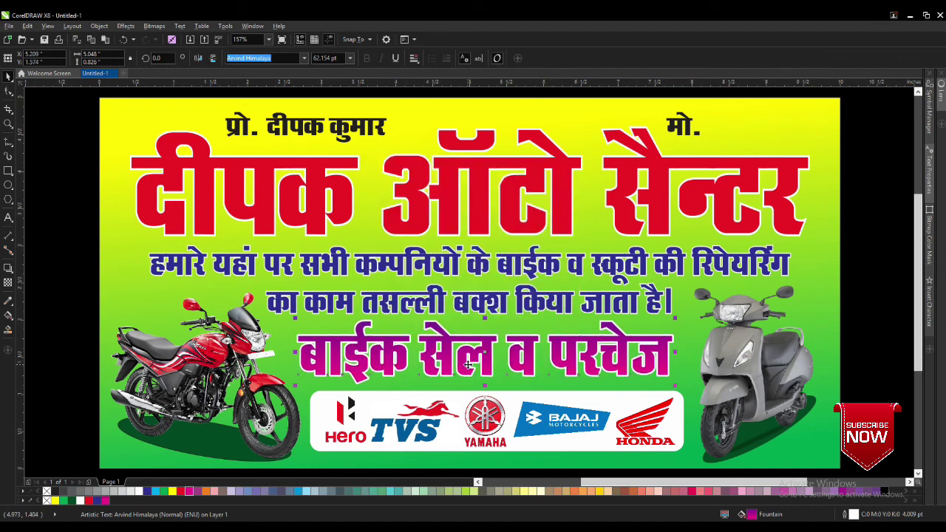
left_click(467, 350)
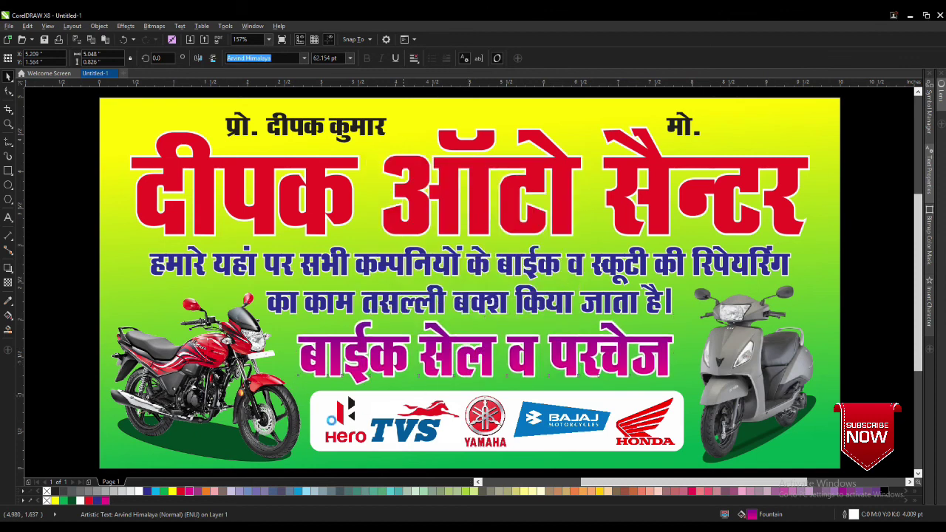
Try dark blue and white fills on the text, then revert to magenta.
left_click(140, 491)
left_click(138, 492)
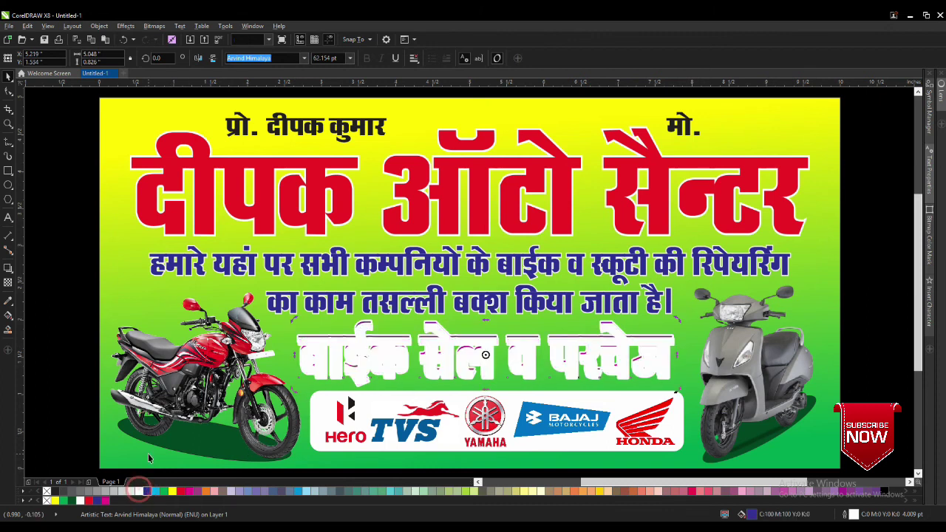
key("ctrl+z")
key("ctrl+z")
left_click(482, 230)
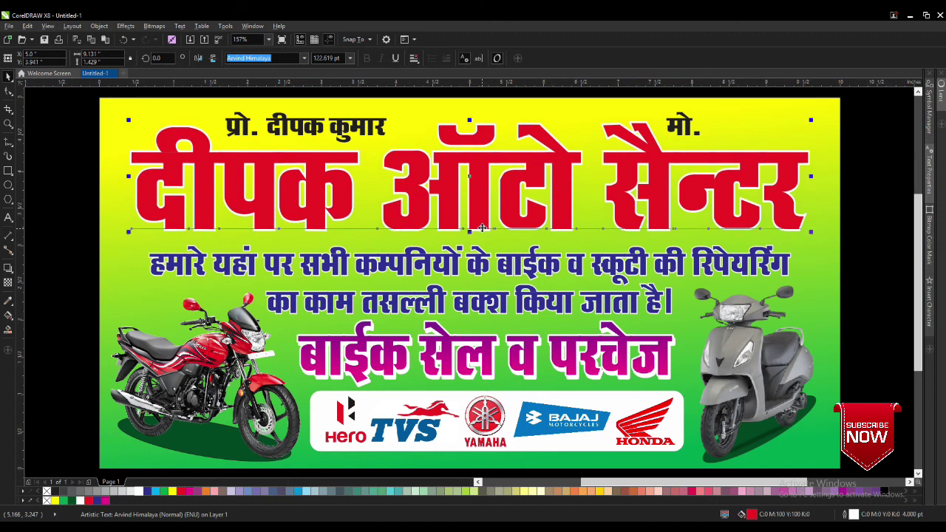
Make the headline copy's outline cyan and nudge it slightly downward.
right_click(152, 492)
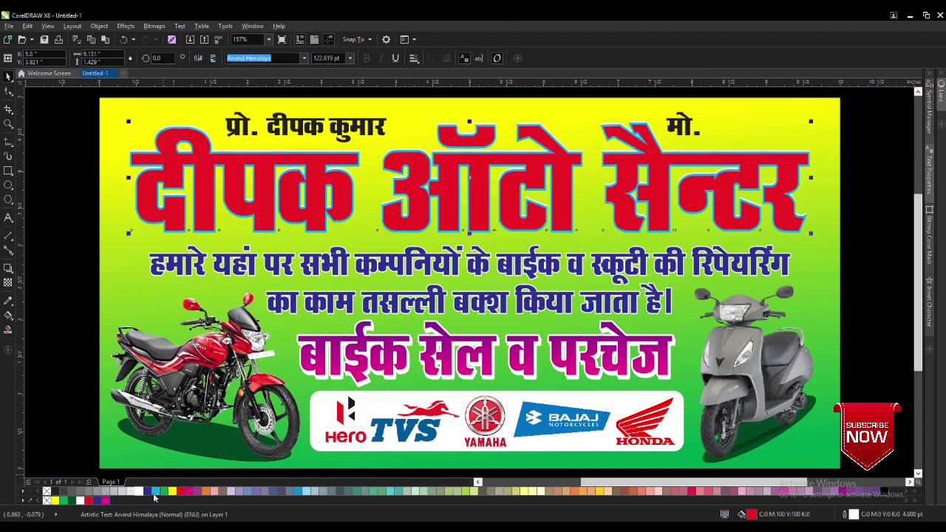
right_click(155, 491)
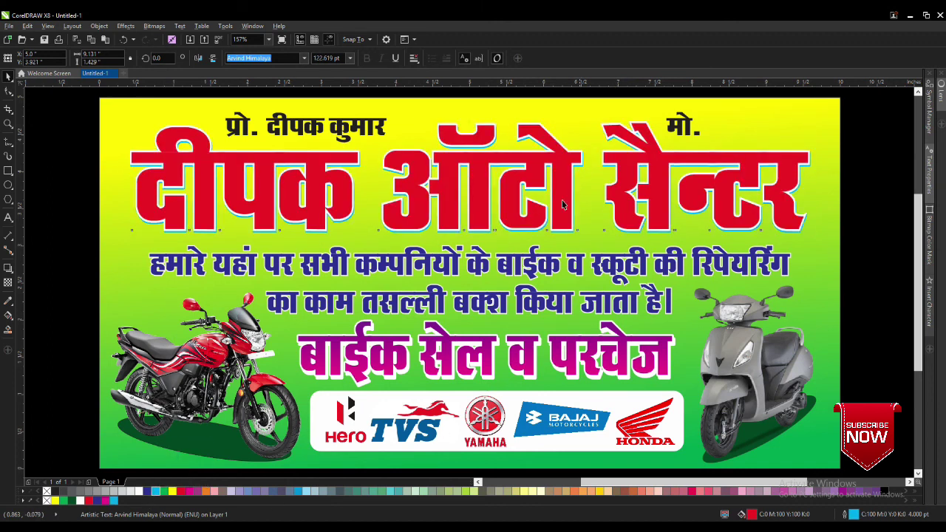
scroll(517, 207, "up", 2)
key("Down")
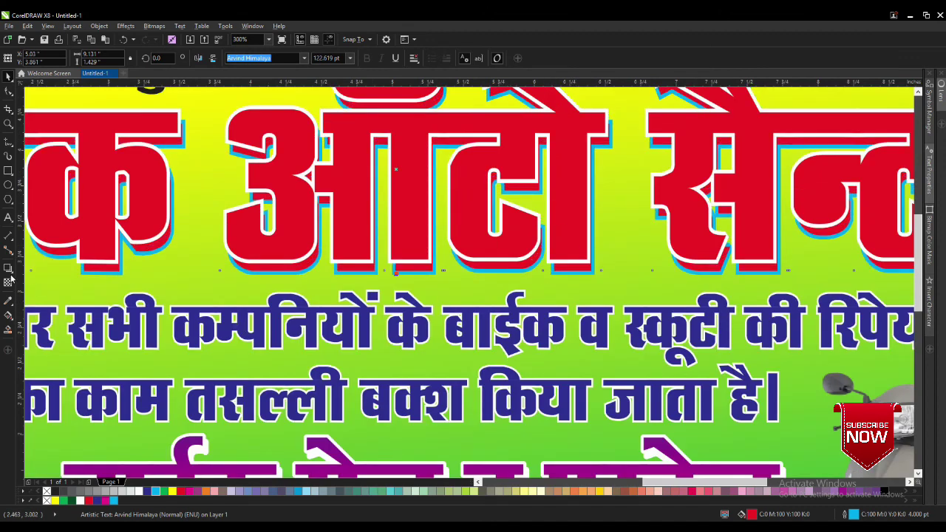
Blend the red दीपक ऑटो सैन्टर headline into its offset cyan copy.
left_click(9, 271)
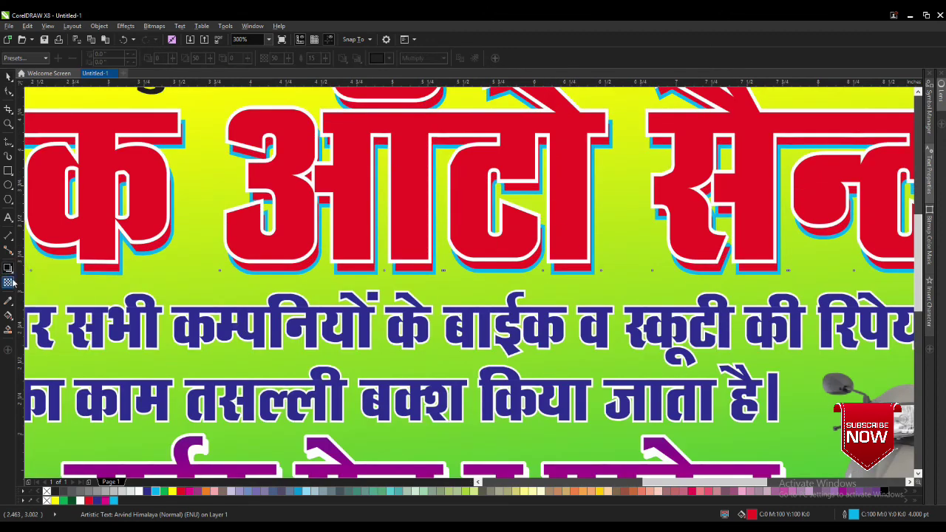
left_click(12, 273)
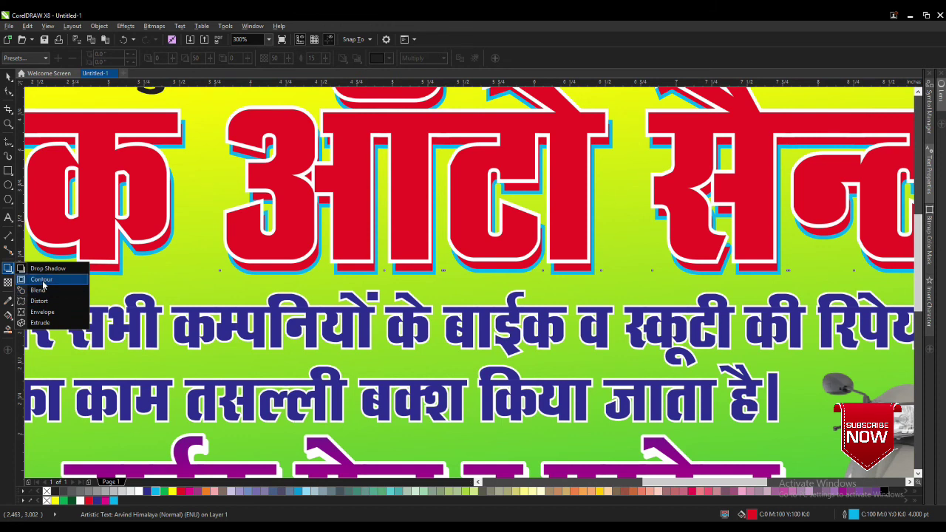
left_click(42, 292)
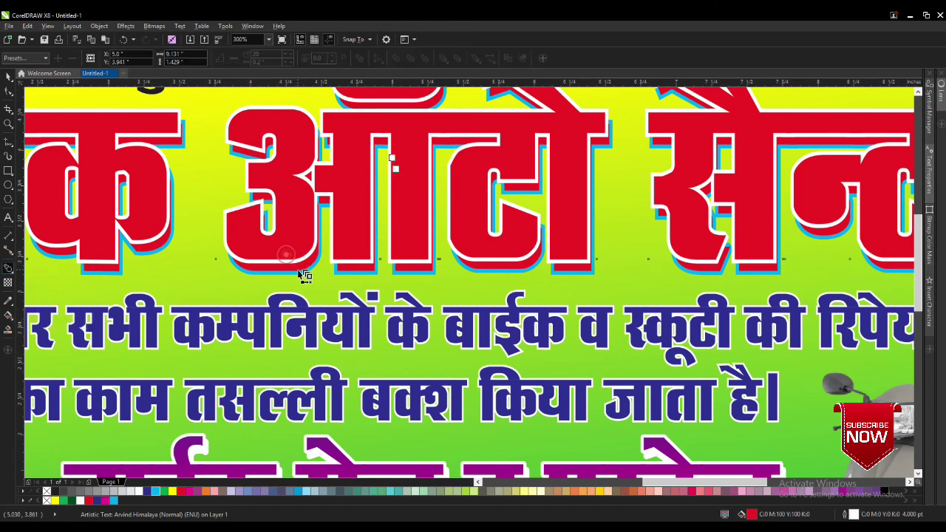
scroll(332, 270, "down", 2)
left_click_drag(362, 270, 354, 250)
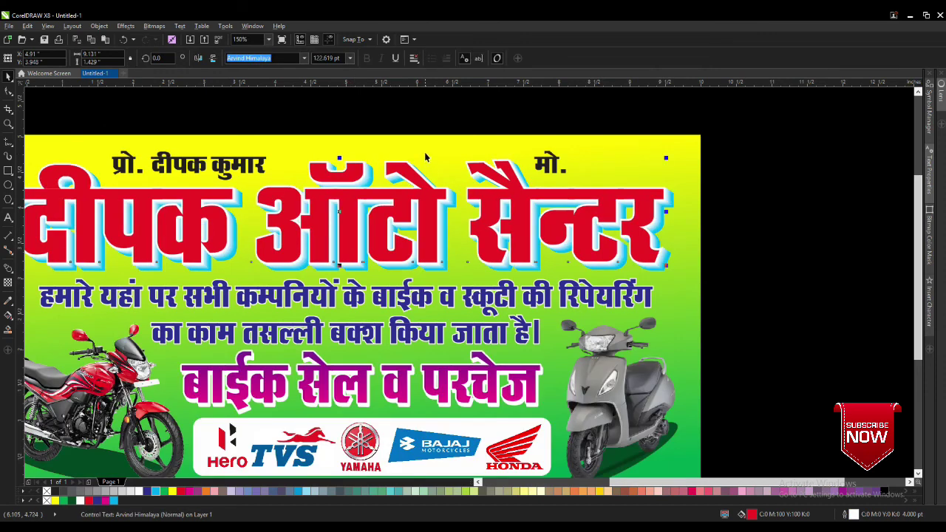
key("F4")
left_click(336, 129)
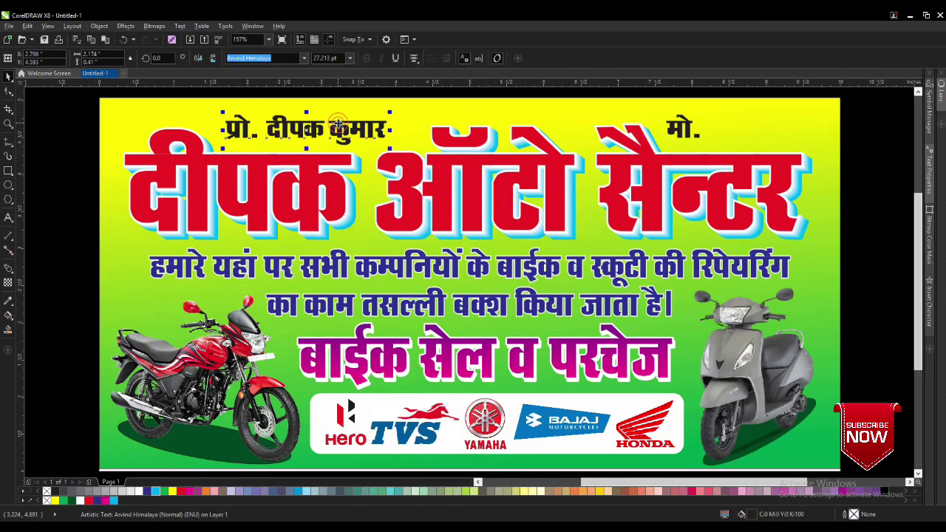
left_click(682, 128)
left_click(355, 134, "shift")
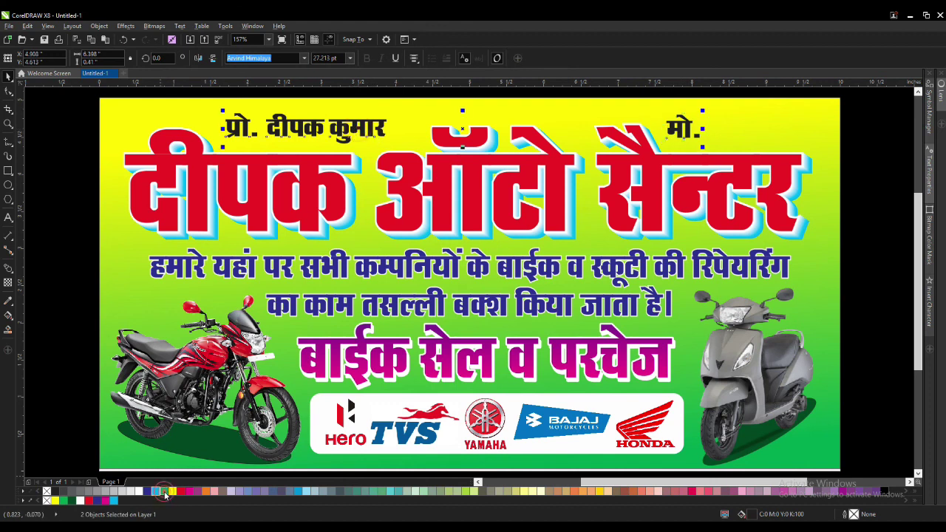
left_click(163, 490)
Copy the white outline pen and outline colour from the service text onto both labels.
left_click(27, 25)
left_click(65, 163)
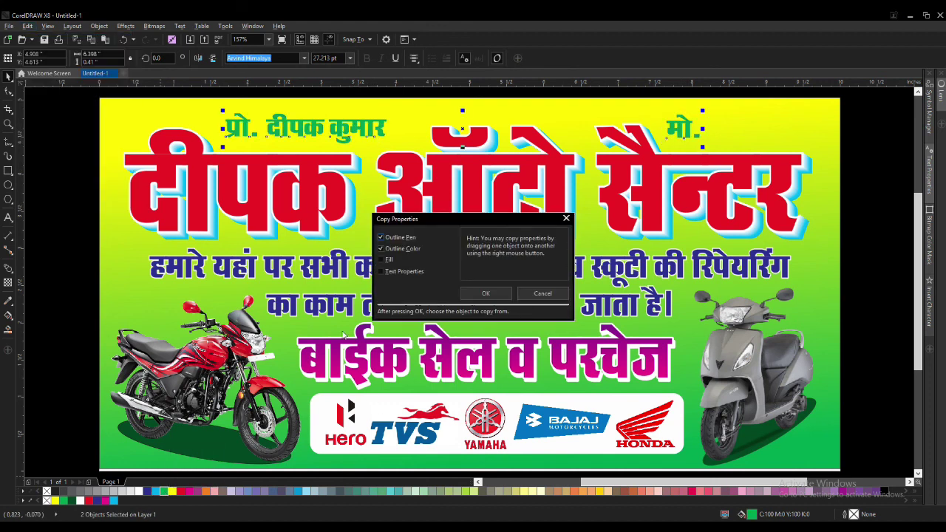
key("Return")
left_click(347, 303)
Thicken the two-line Hindi text's outline and squash the text slightly vertically.
left_click(348, 304)
key("F12")
key("Escape")
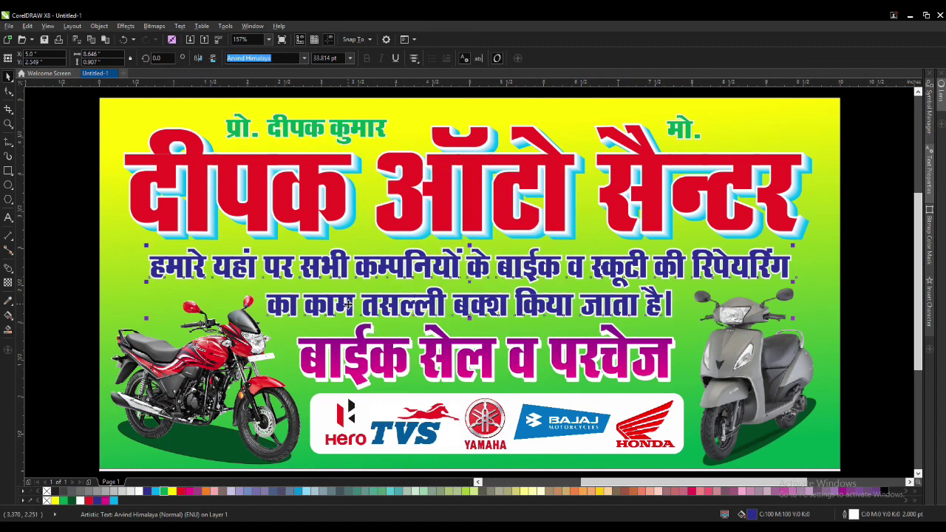
key("F12")
key("Return")
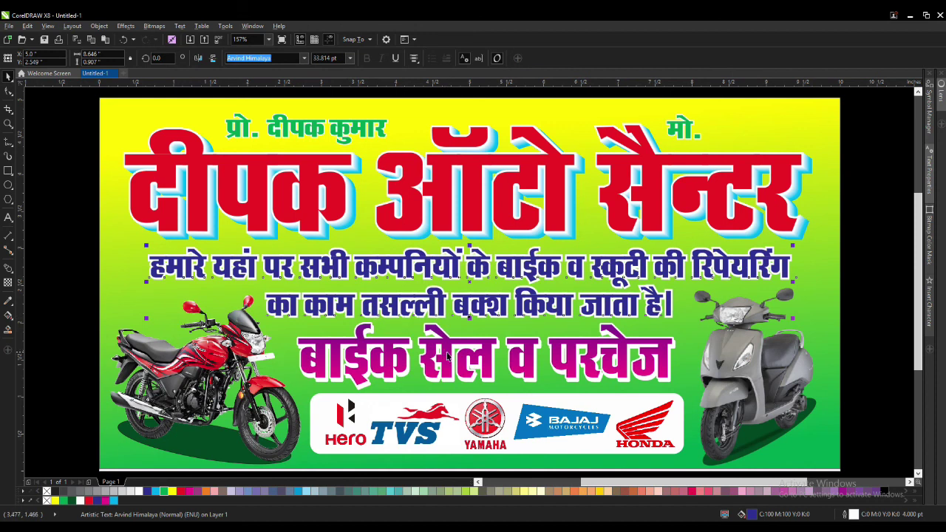
left_click_drag(469, 319, 467, 315)
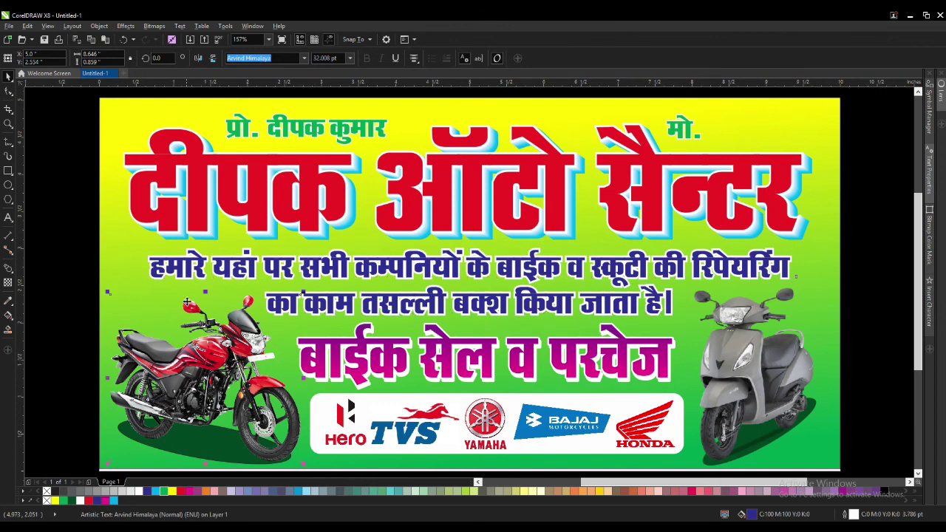
left_click(203, 288)
scroll(204, 288, "down", 3)
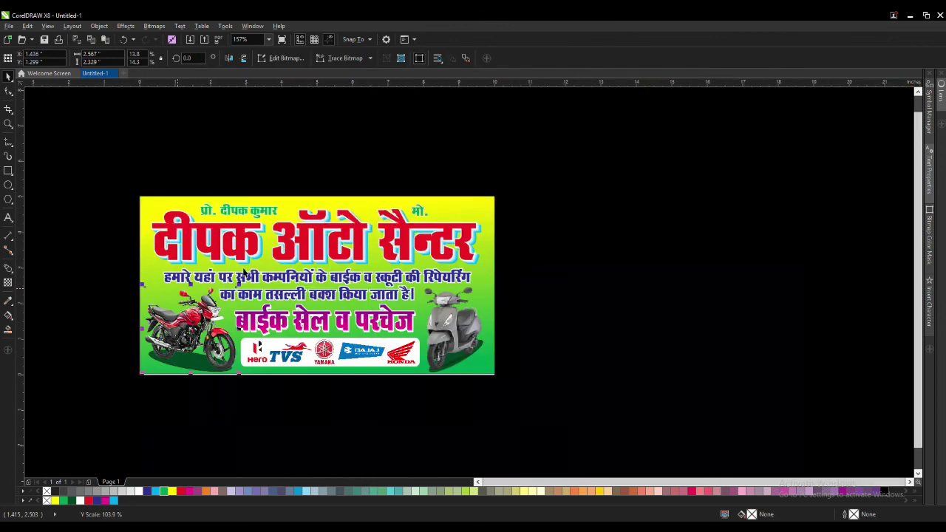
left_click(316, 204)
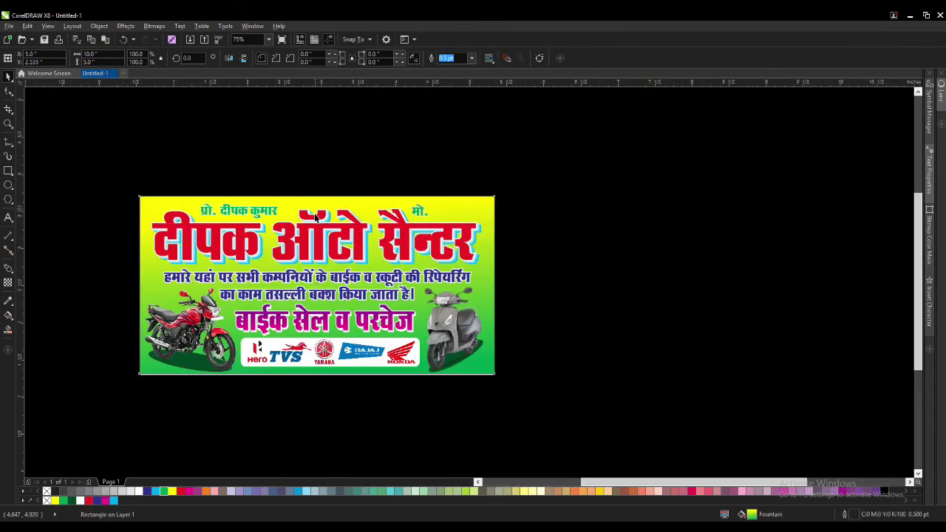
key("shift+F2")
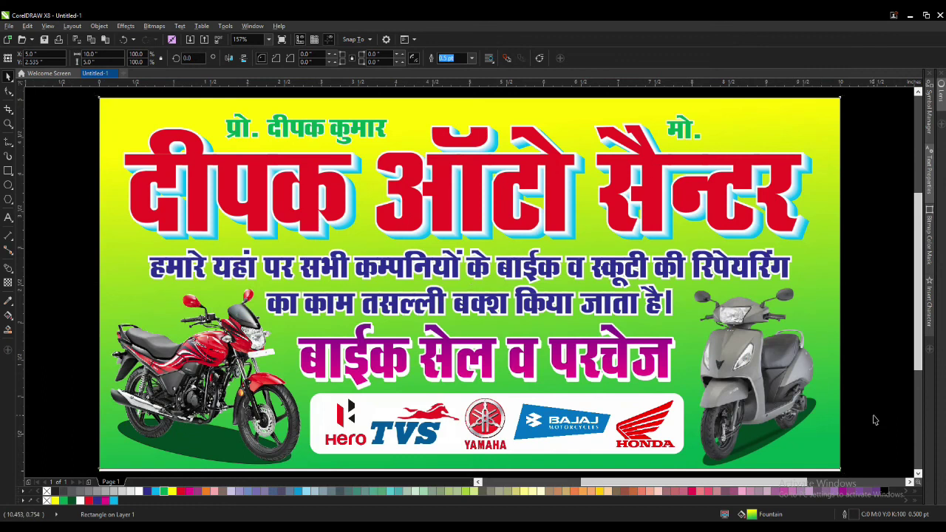
left_click(870, 380)
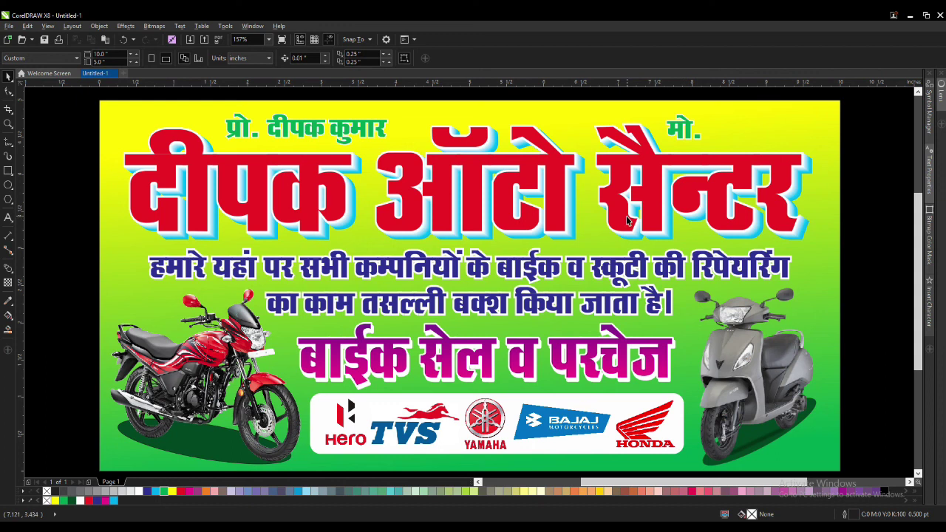
key("F9")
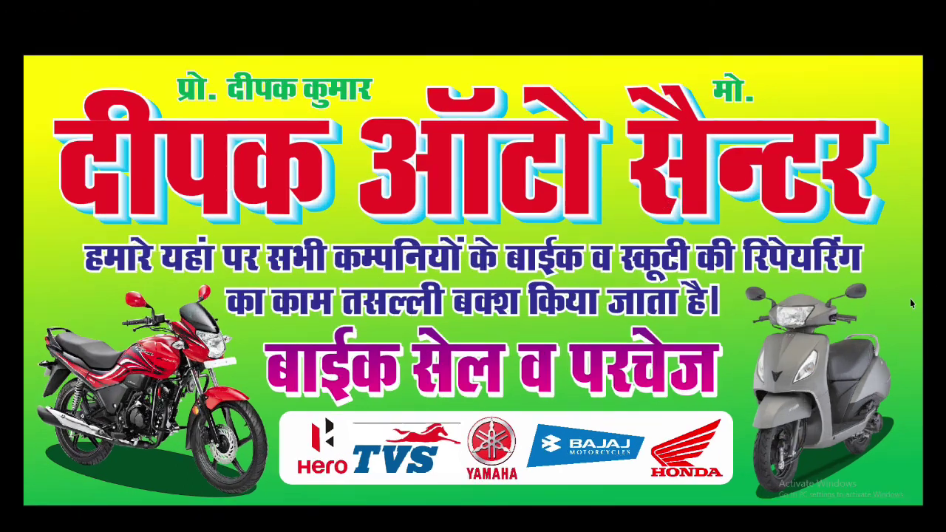
key("Escape")
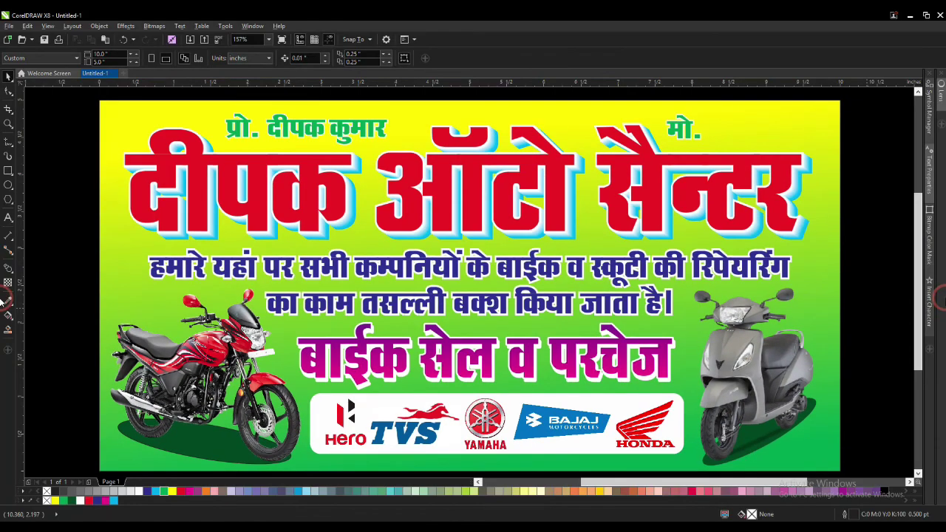